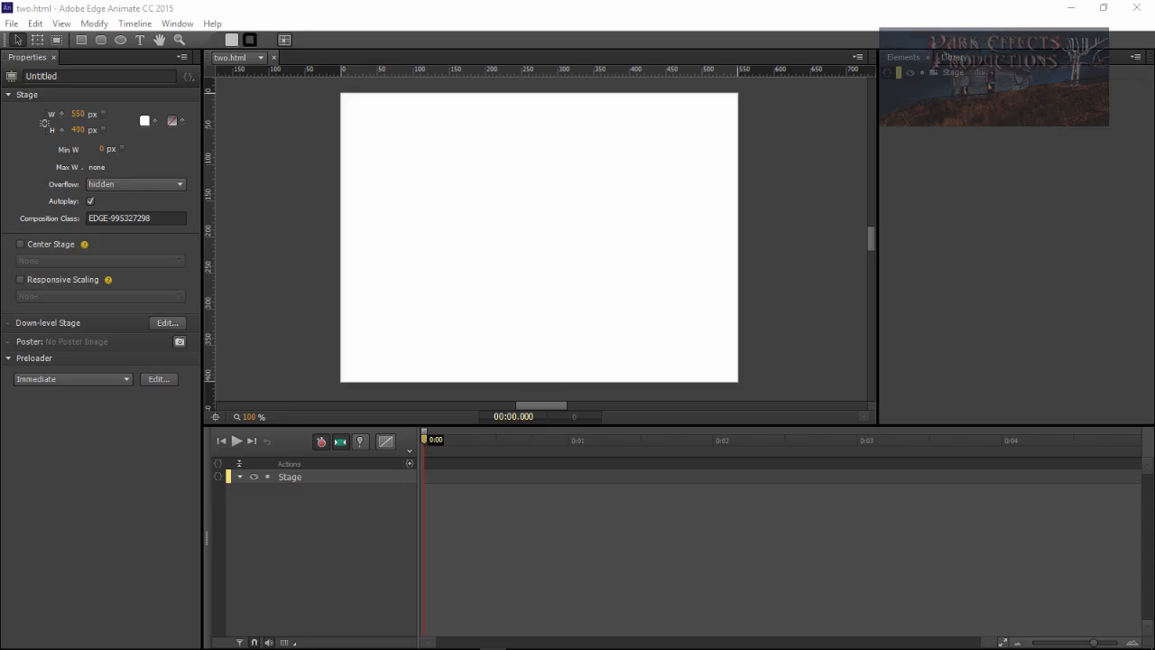
# Step: Bring the finished scroller preview into view, try its timeline dots to show the different information texts, and move the preview away
pyautogui.moveTo(1154, 54); pyautogui.dragTo(583, 83)
pyautogui.click(288, 405)
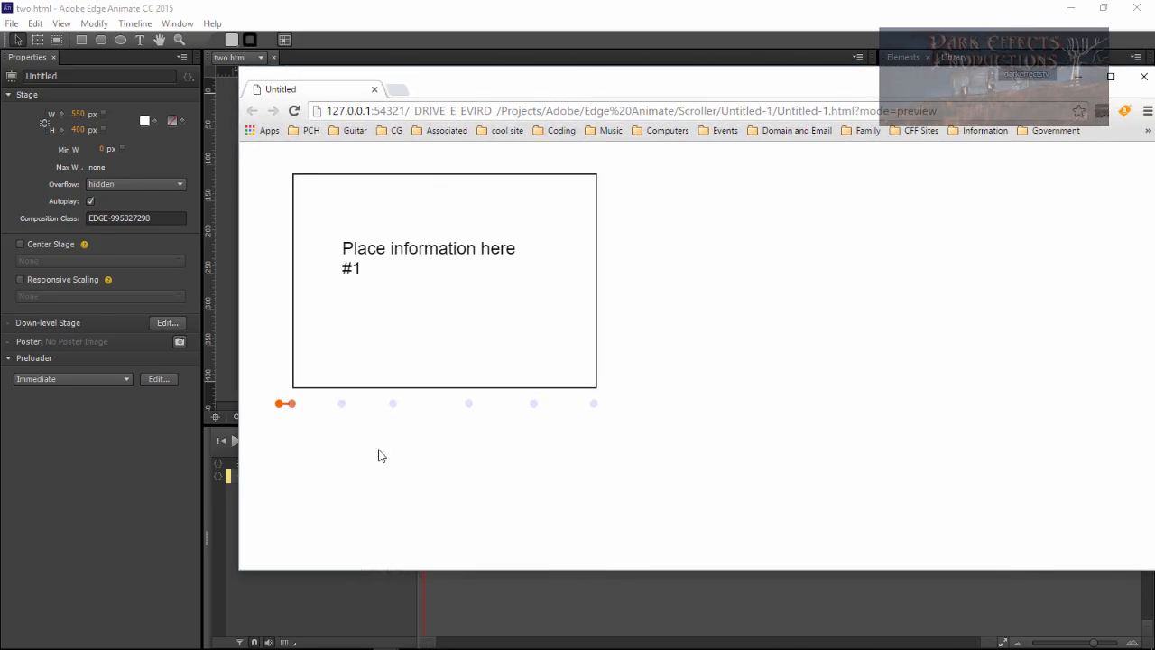
pyautogui.click(339, 407)
pyautogui.click(591, 406)
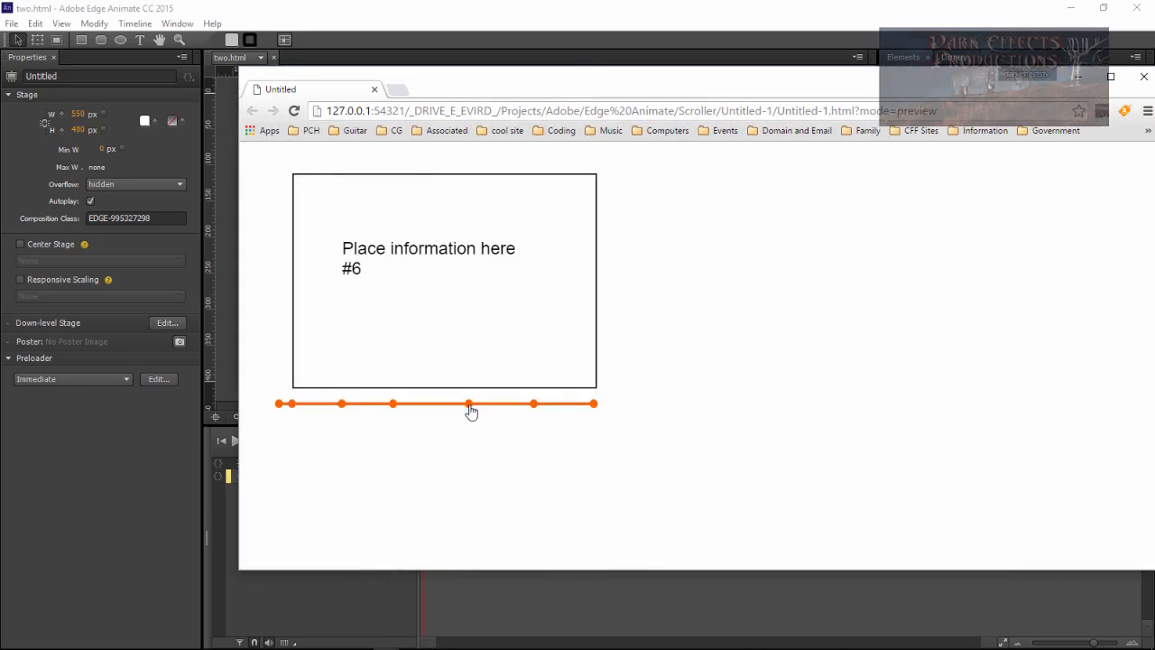
pyautogui.click(470, 407)
pyautogui.click(394, 407)
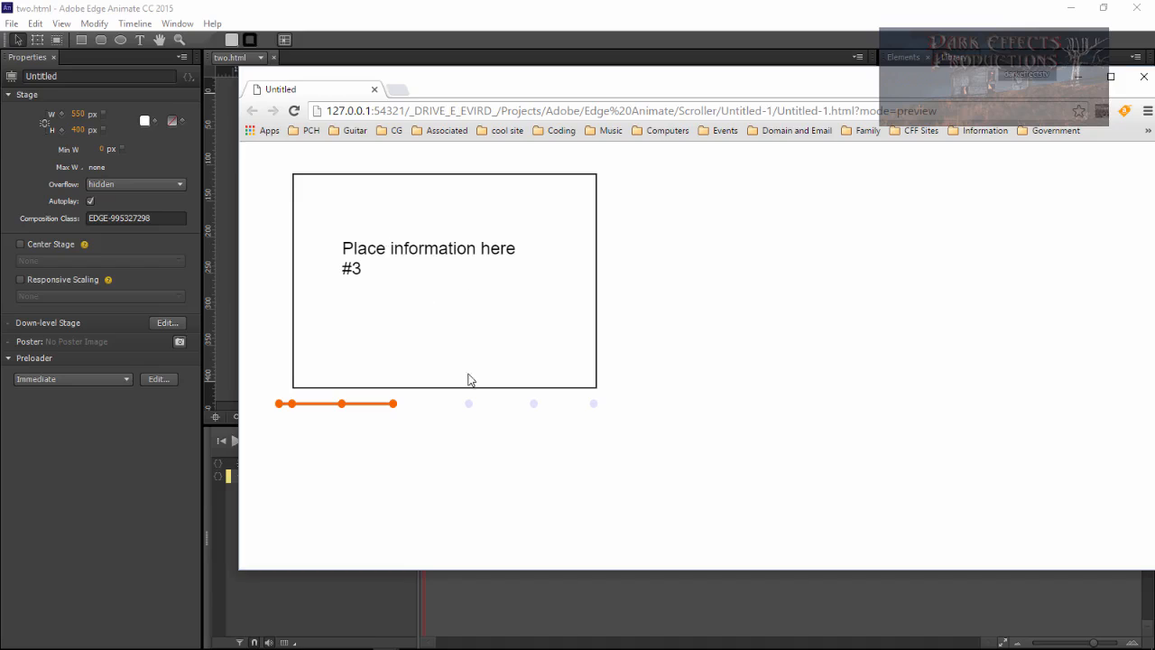
pyautogui.click(532, 404)
pyautogui.click(279, 405)
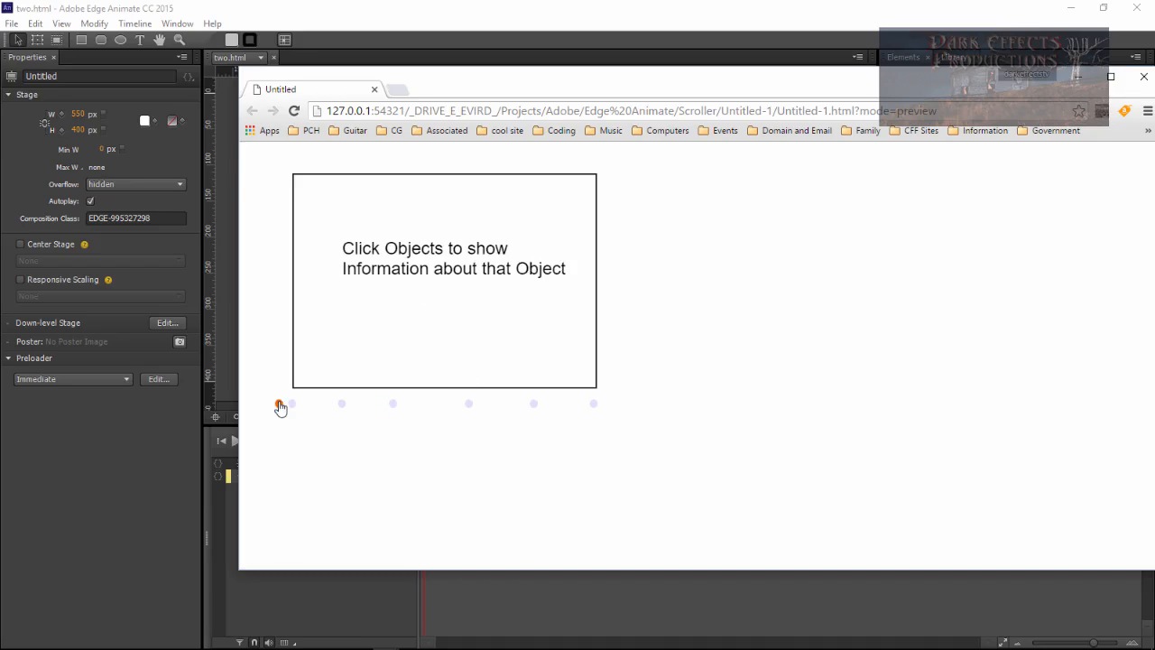
pyautogui.click(394, 406)
pyautogui.click(341, 408)
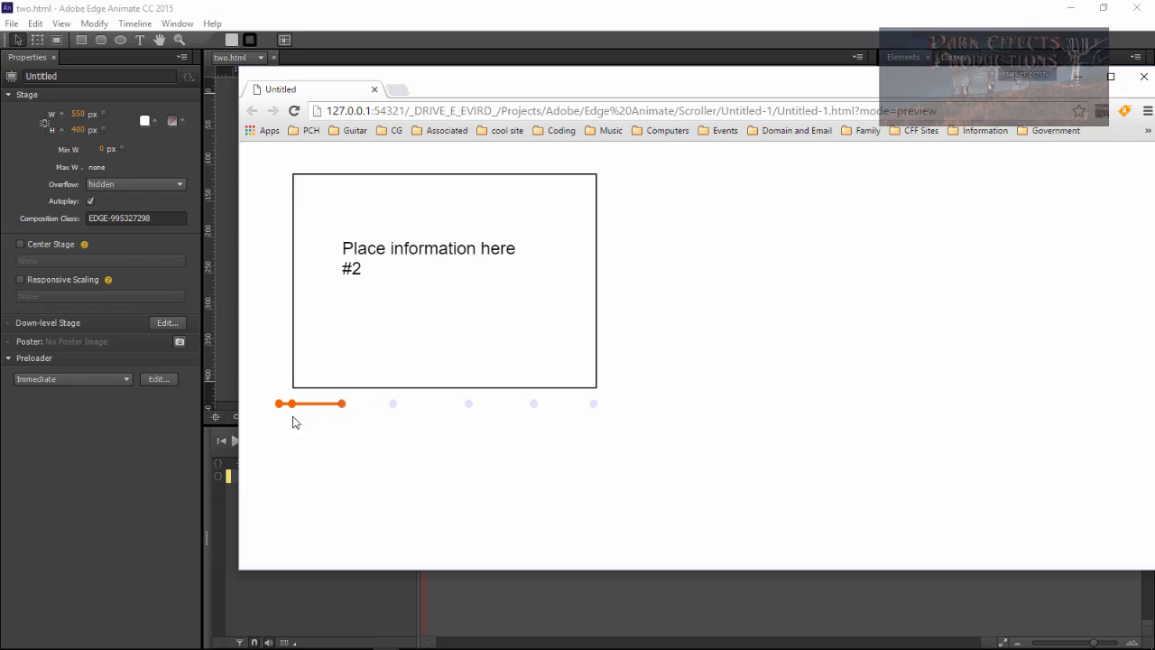
pyautogui.click(293, 408)
pyautogui.click(469, 407)
pyautogui.click(395, 411)
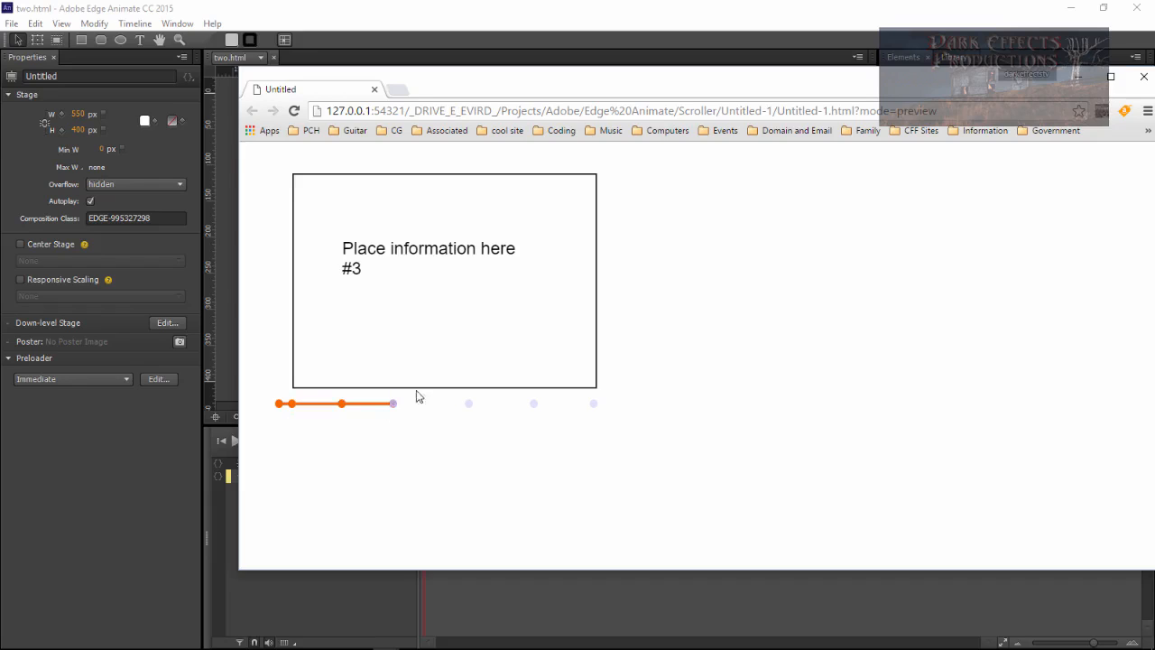
pyautogui.click(594, 411)
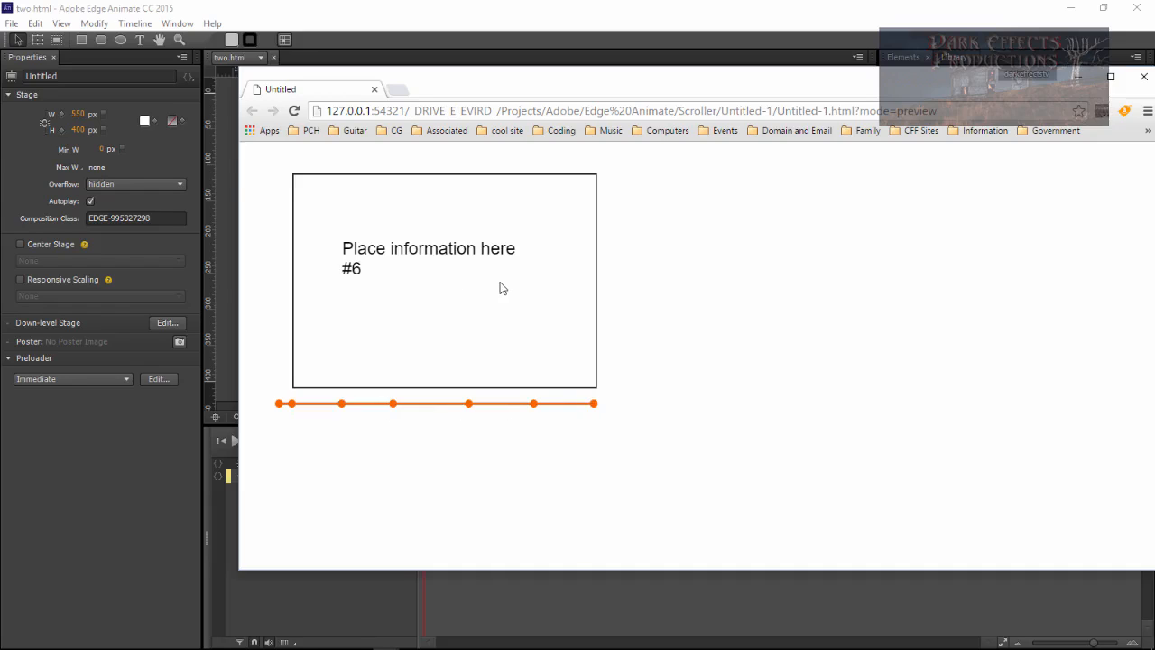
pyautogui.click(470, 413)
pyautogui.click(342, 408)
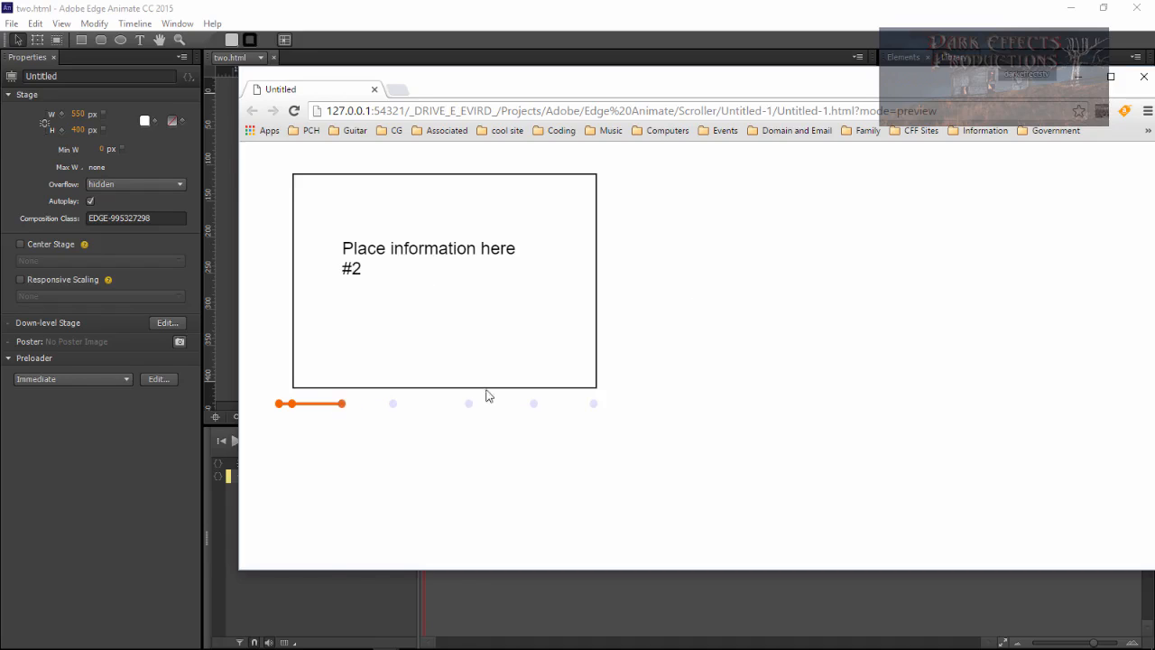
pyautogui.click(470, 412)
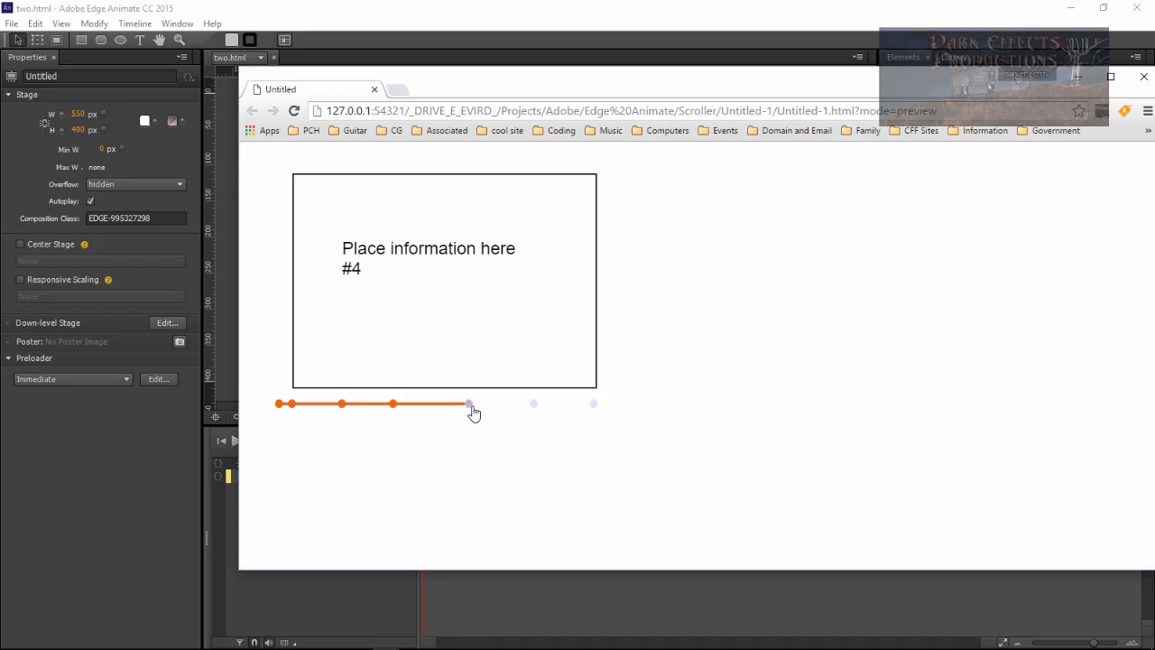
pyautogui.click(597, 409)
pyautogui.moveTo(625, 90); pyautogui.dragTo(1154, 90)
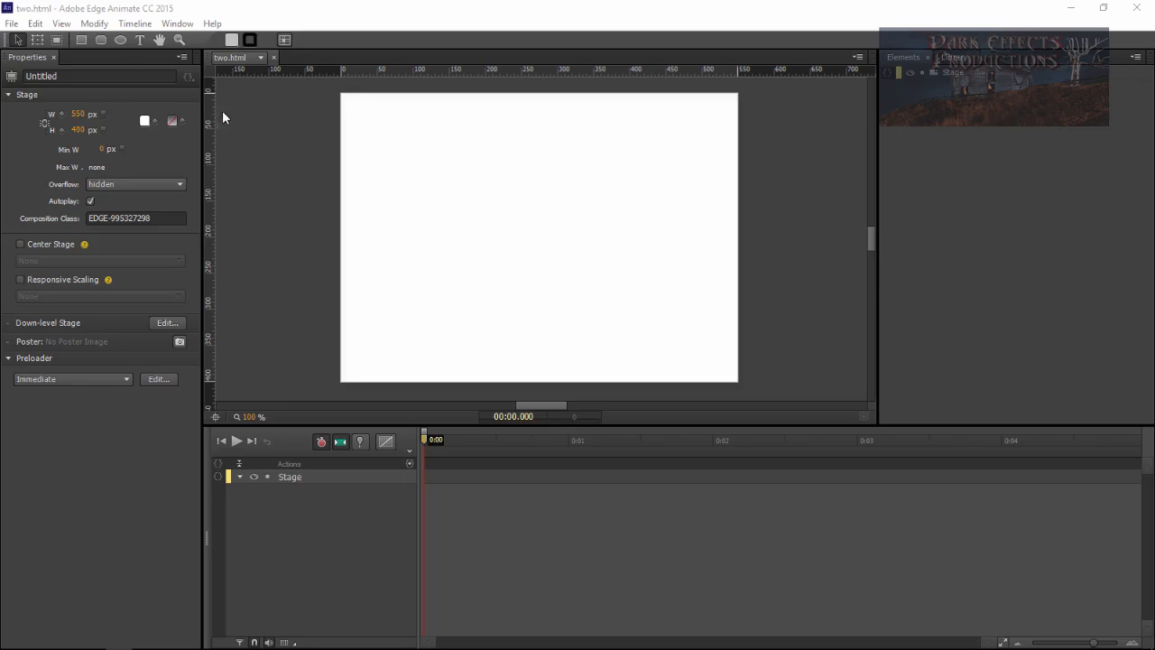
# Step: Draw a thin horizontal rectangle about 461 px wide and 15 px high near the lower edge of the stage
pyautogui.click(82, 41)
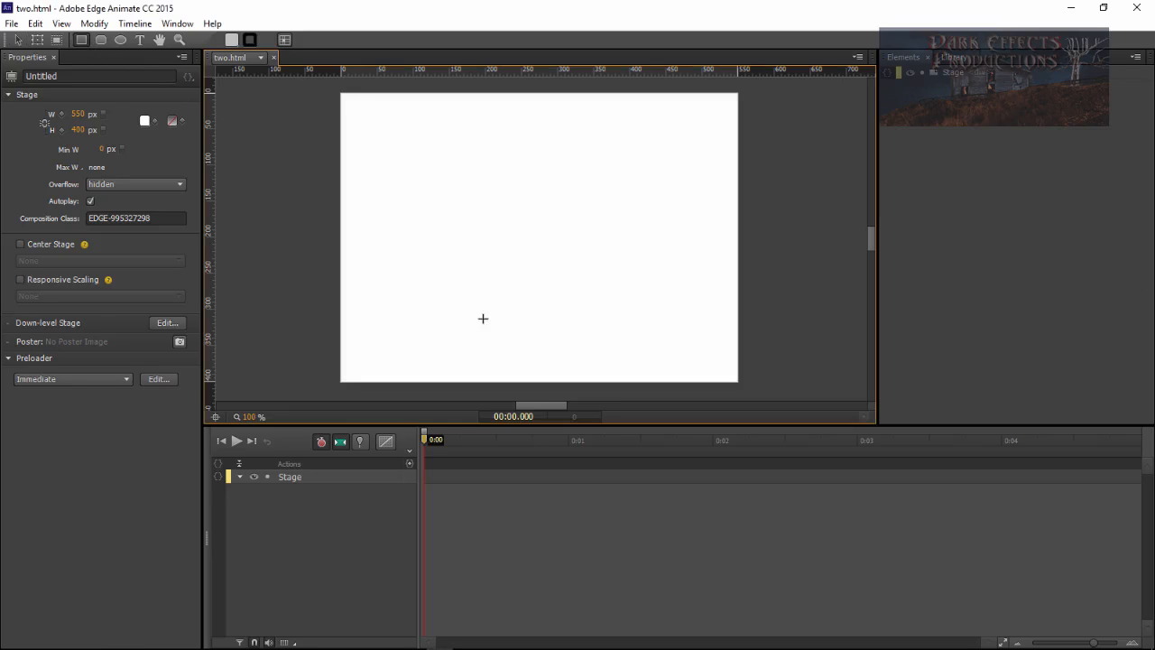
pyautogui.click(375, 333)
pyautogui.moveTo(533, 346); pyautogui.dragTo(708, 343)
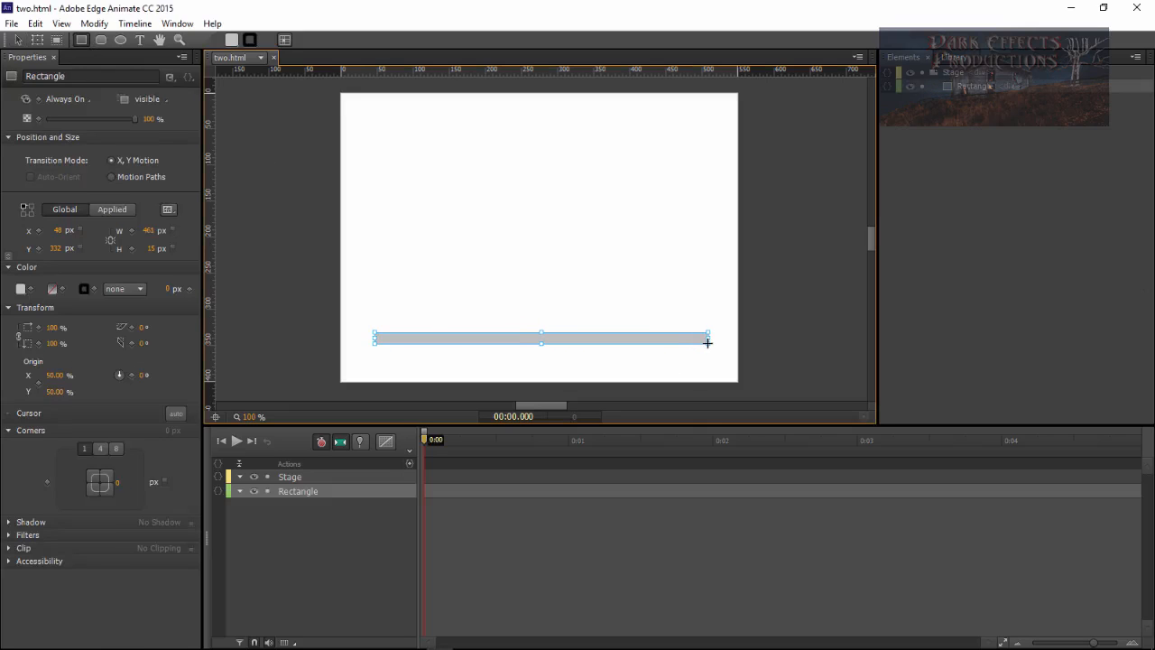
pyautogui.press('v')
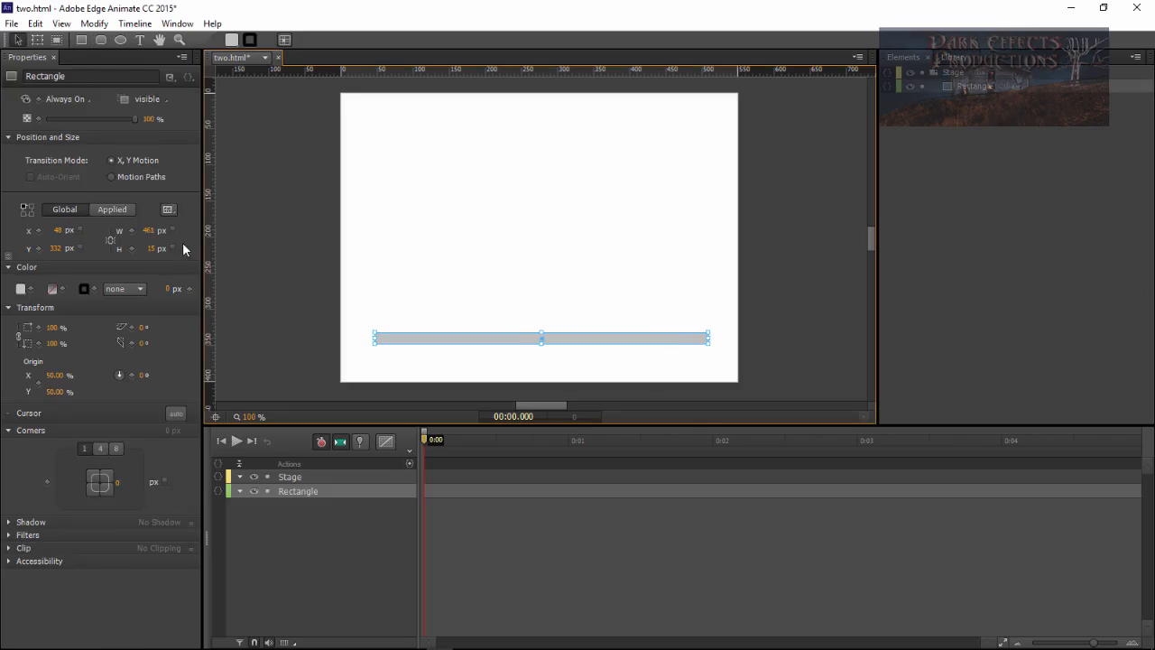
# Step: Position the thin rectangle at X 58, Y 361 and size it to 434 px wide by 4 px high
pyautogui.click(56, 232)
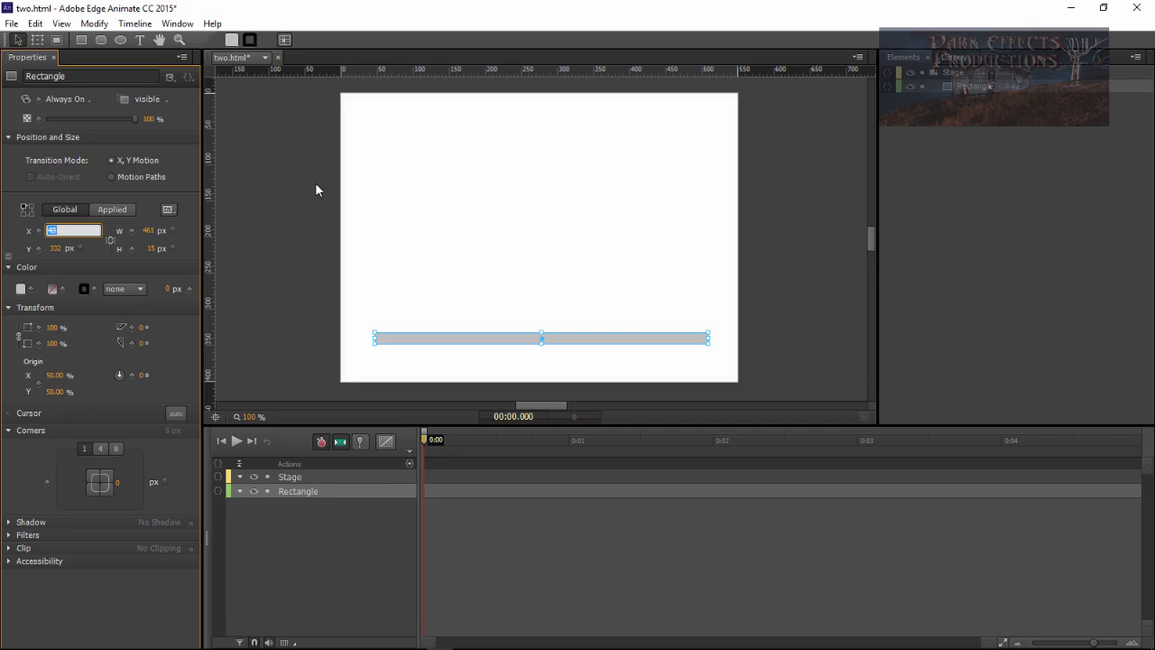
pyautogui.write('58')
pyautogui.press('Tab')
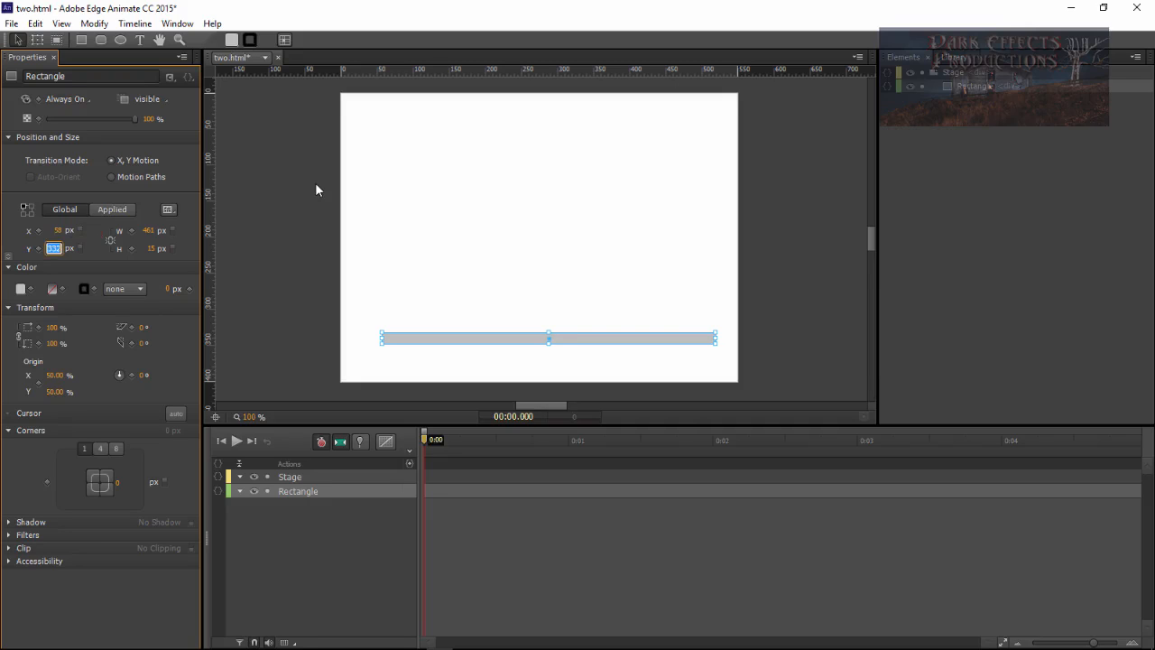
pyautogui.write('361')
pyautogui.press('Tab')
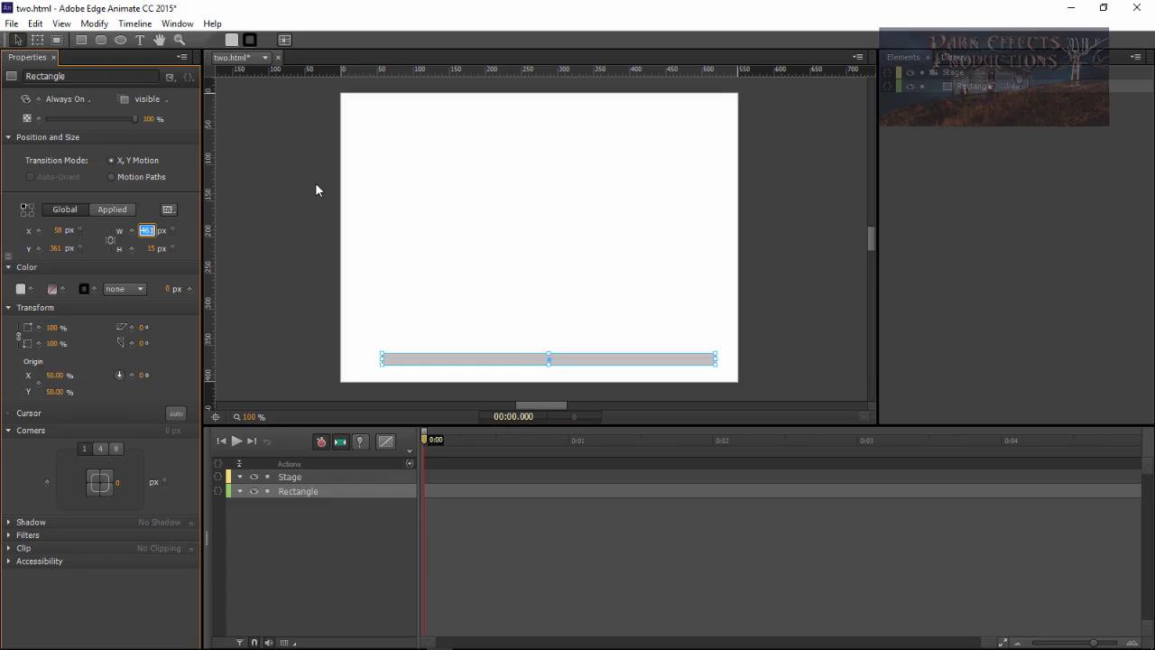
pyautogui.write('434')
pyautogui.press('Tab')
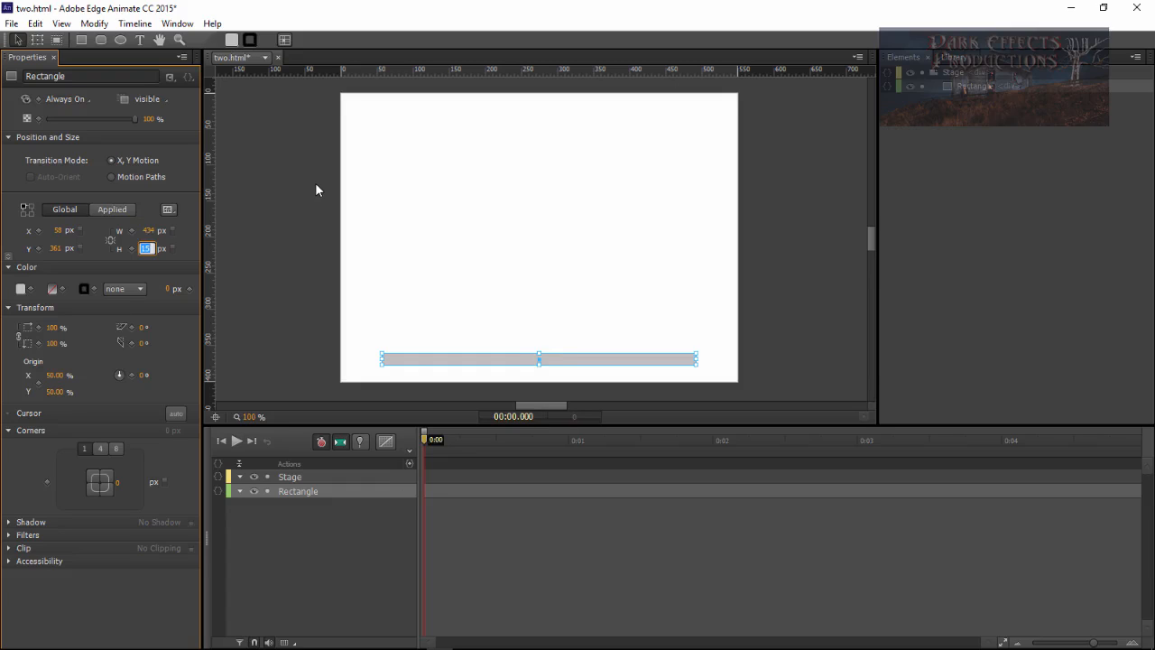
pyautogui.write('4')
pyautogui.press('Return')
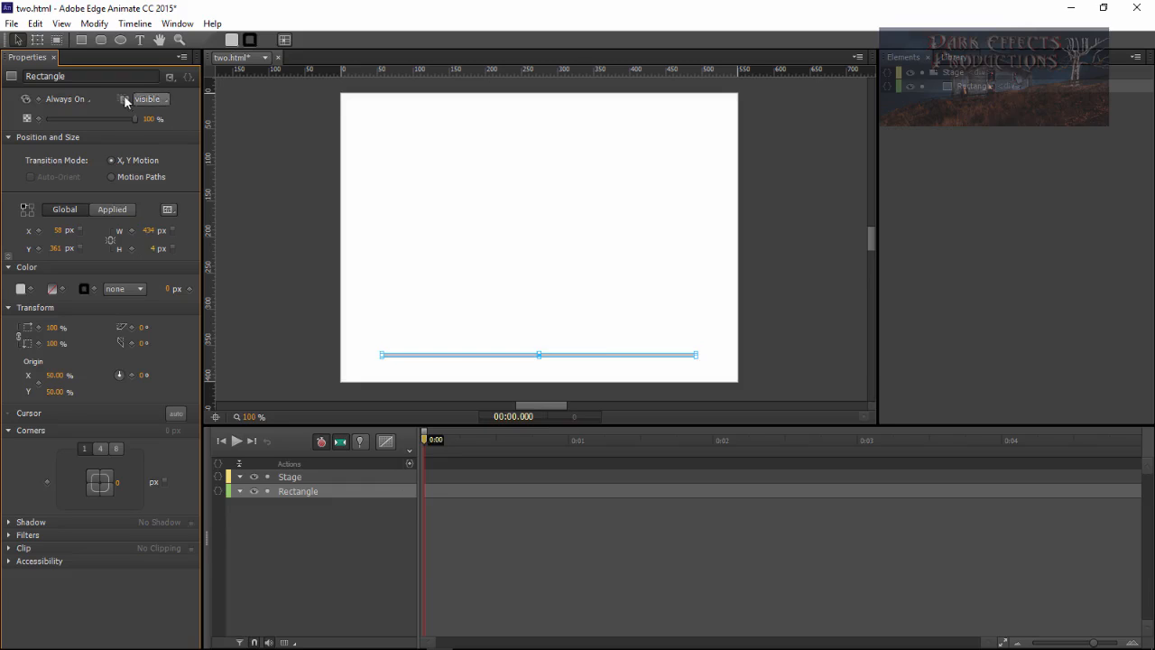
# Step: Rename the thin rectangle as Bar and deselect it
pyautogui.doubleClick(980, 87)
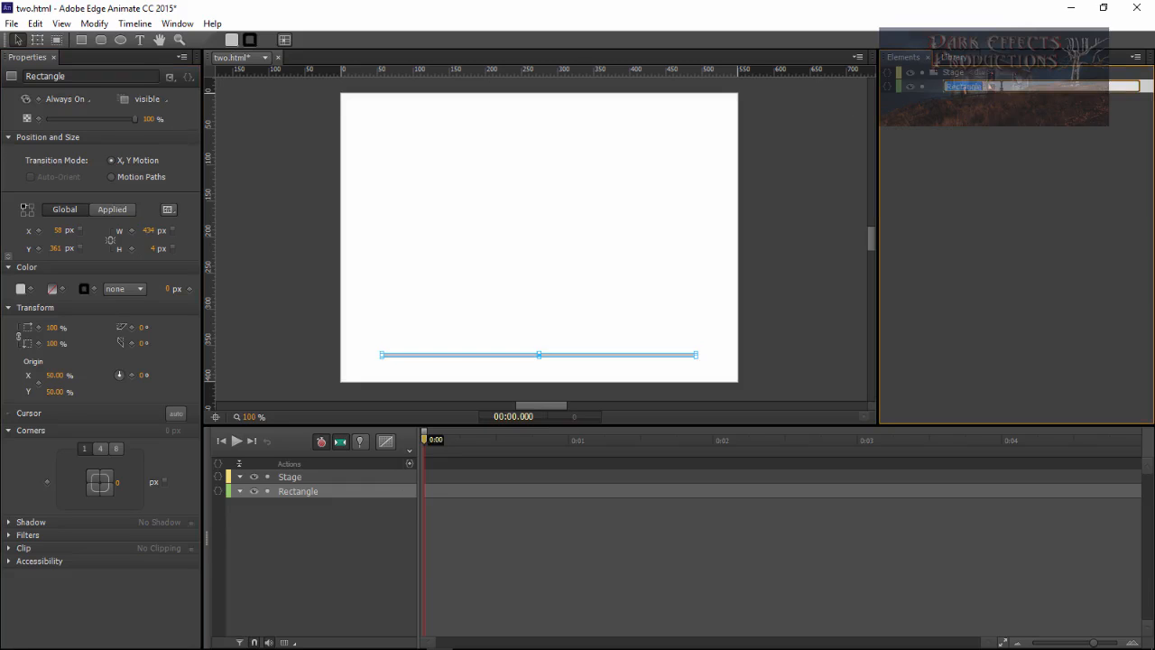
pyautogui.write('Bar')
pyautogui.press('Return')
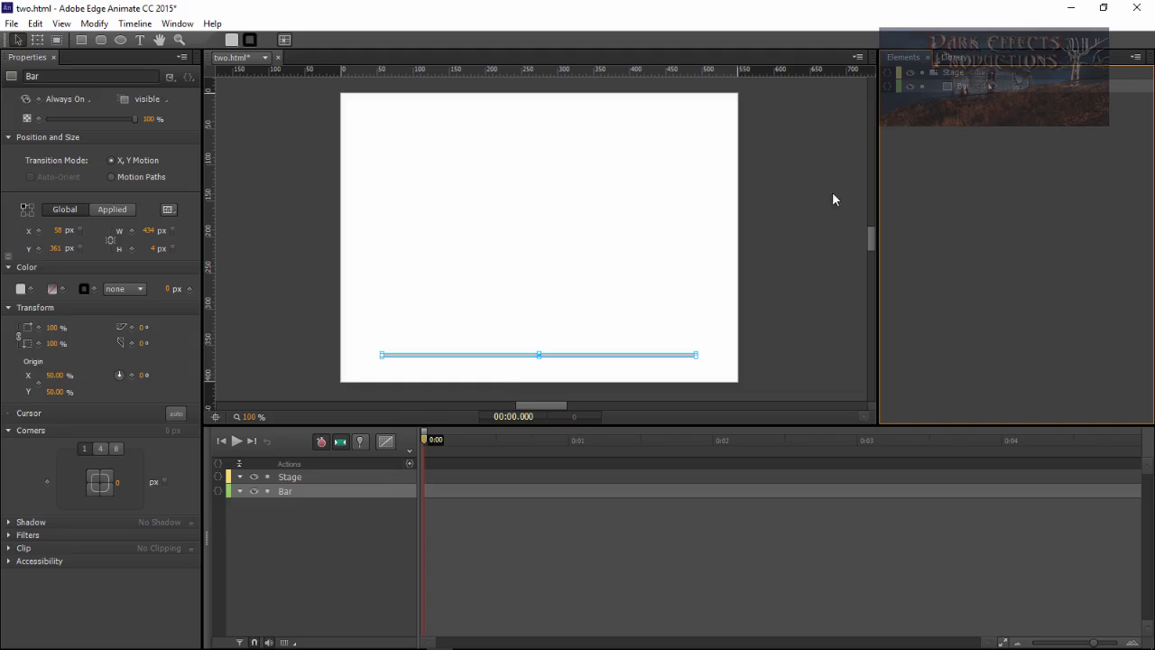
pyautogui.click(667, 244)
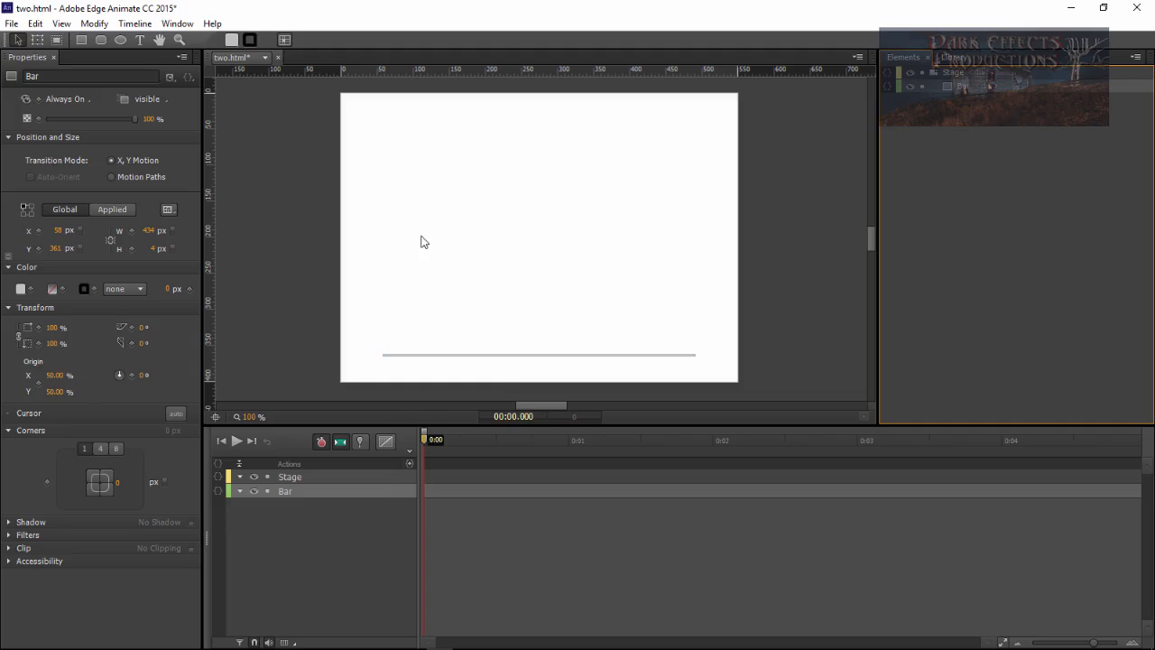
# Step: Draw a large rectangle about 471 px wide and 279 px high on the stage above the bar
pyautogui.click(81, 40)
pyautogui.moveTo(363, 124); pyautogui.dragTo(706, 323)
pyautogui.press('v')
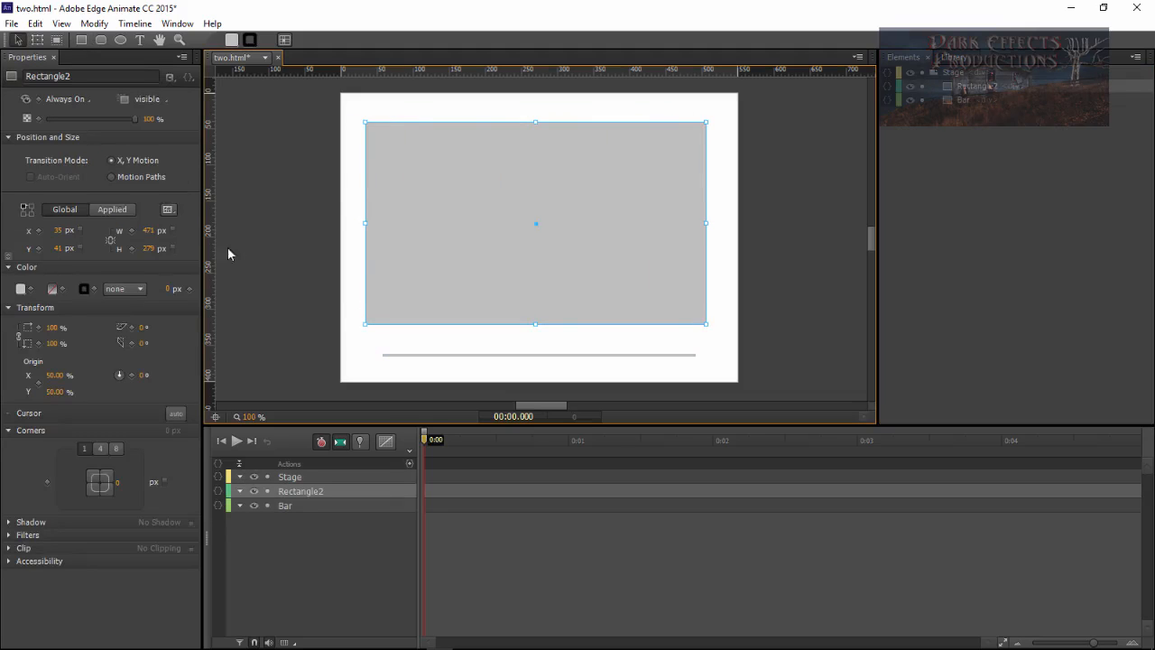
# Step: Position the large rectangle at X 64, Y 44 and size it to 422 px wide by 298 px high
pyautogui.click(58, 230)
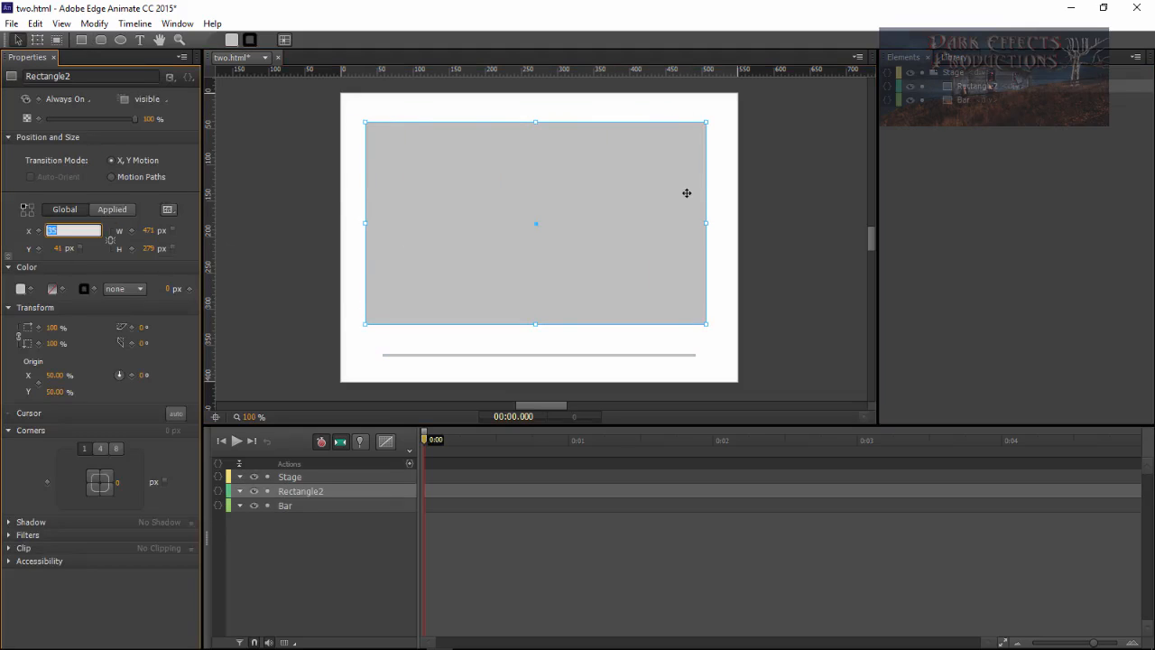
pyautogui.press('Tab')
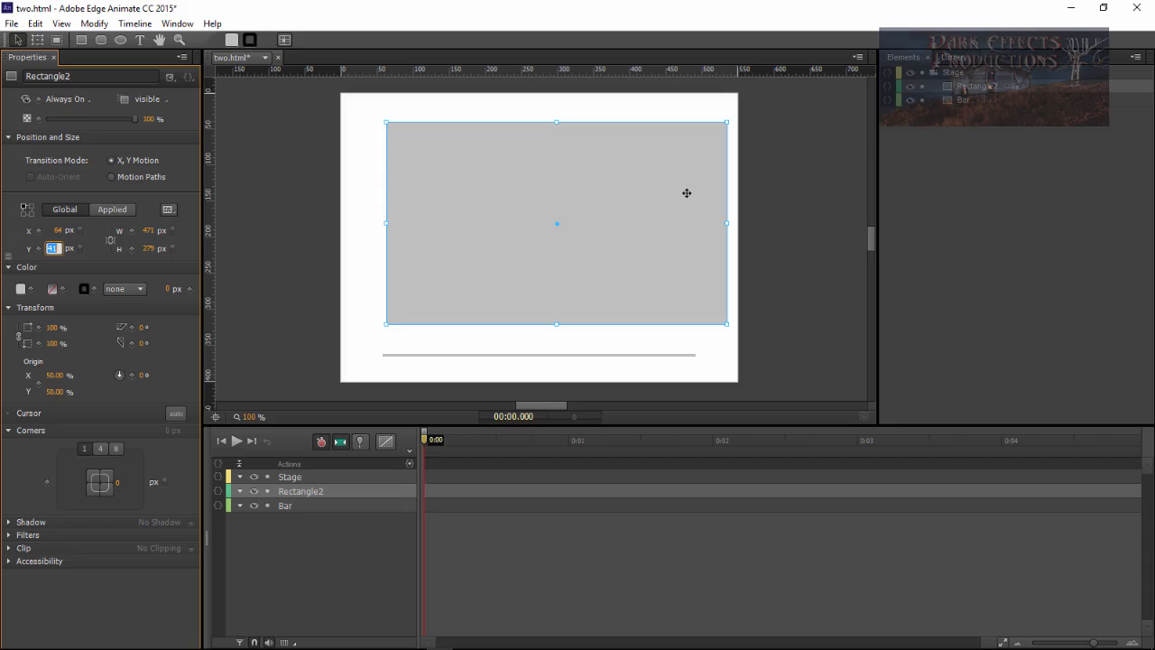
pyautogui.write('44')
pyautogui.press('Tab')
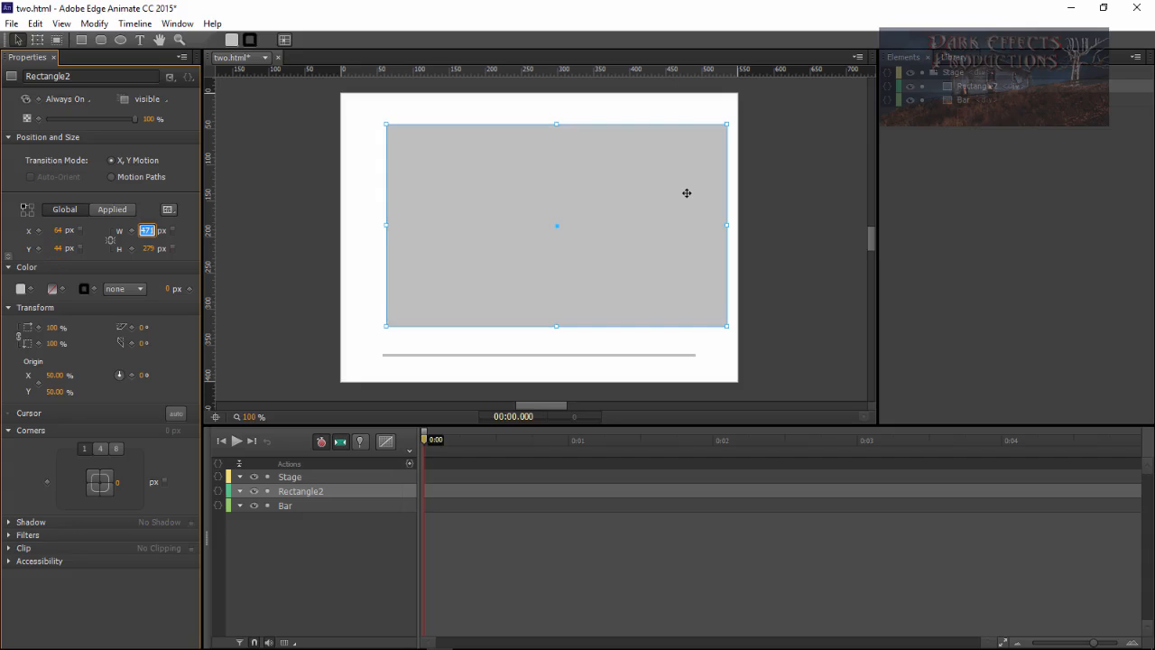
pyautogui.write('422')
pyautogui.press('Tab')
pyautogui.write('2')
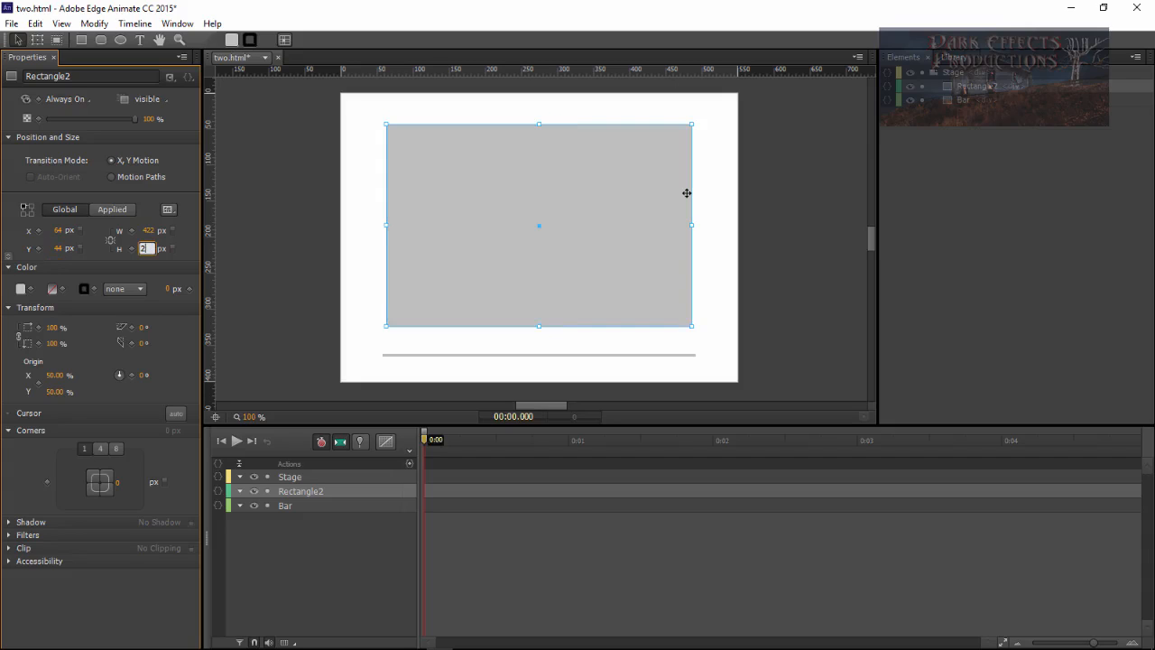
pyautogui.press('Return')
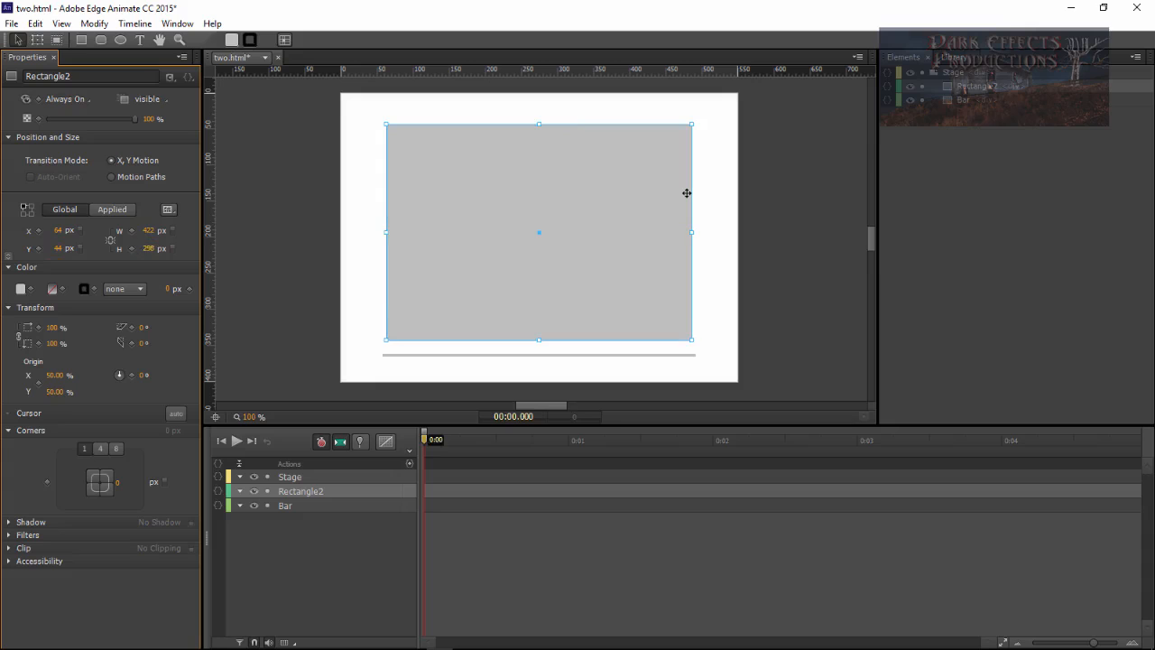
# Step: Make the large rectangle's fill colour fully transparent by lowering its alpha to zero
pyautogui.click(20, 289)
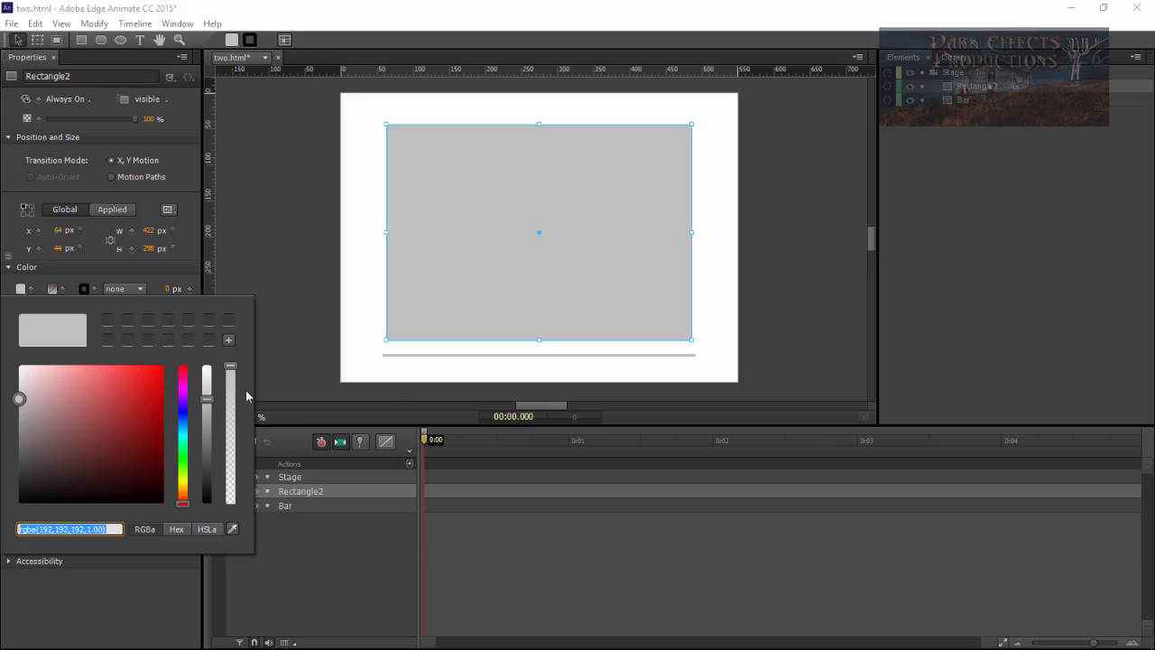
pyautogui.moveTo(231, 372); pyautogui.dragTo(231, 531)
pyautogui.click(169, 574)
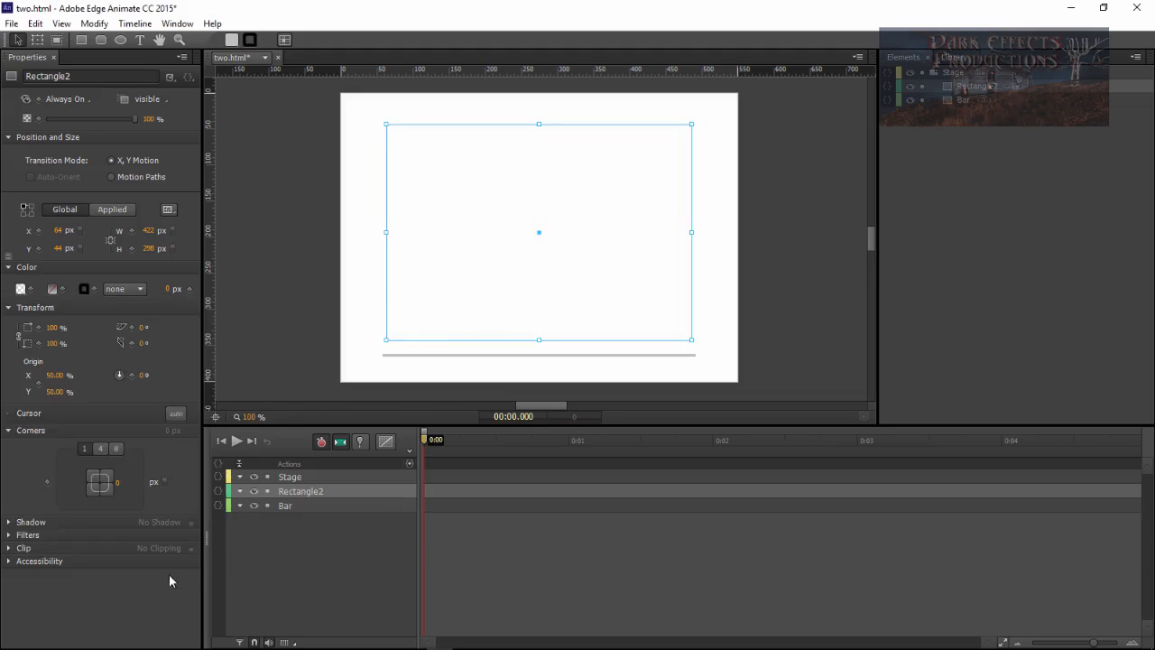
# Step: Give the large rectangle a 2 px black border and deselect it
pyautogui.click(168, 290)
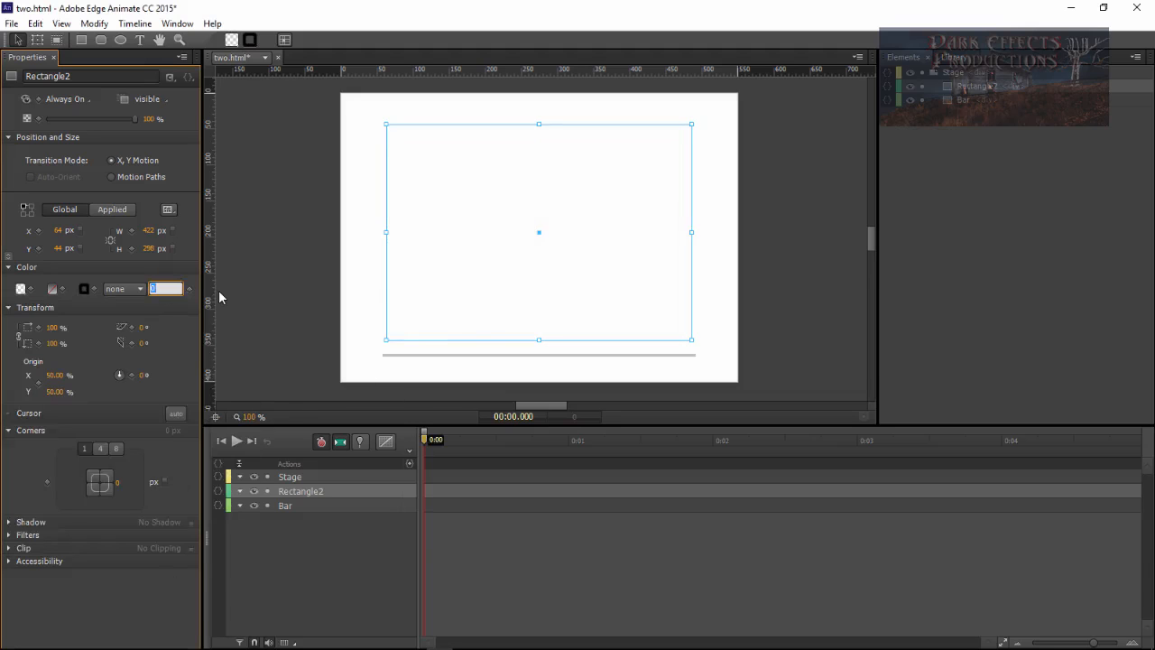
pyautogui.write('2')
pyautogui.press('Return')
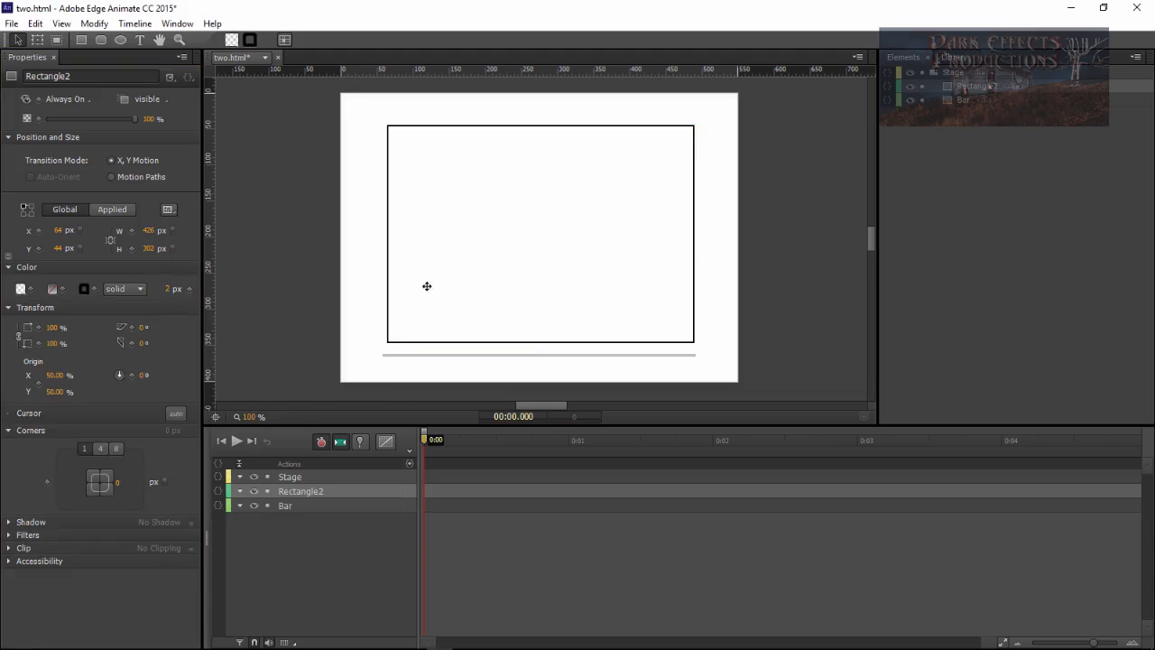
pyautogui.click(682, 242)
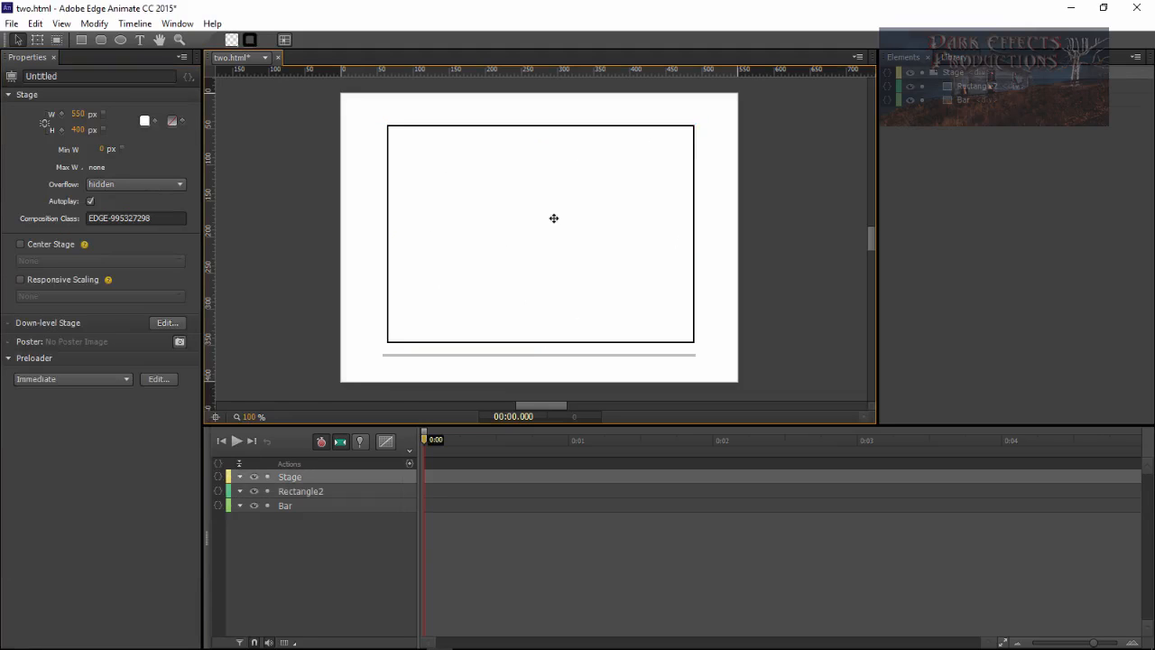
# Step: Place an empty text element inside the large bordered rectangle
pyautogui.click(139, 40)
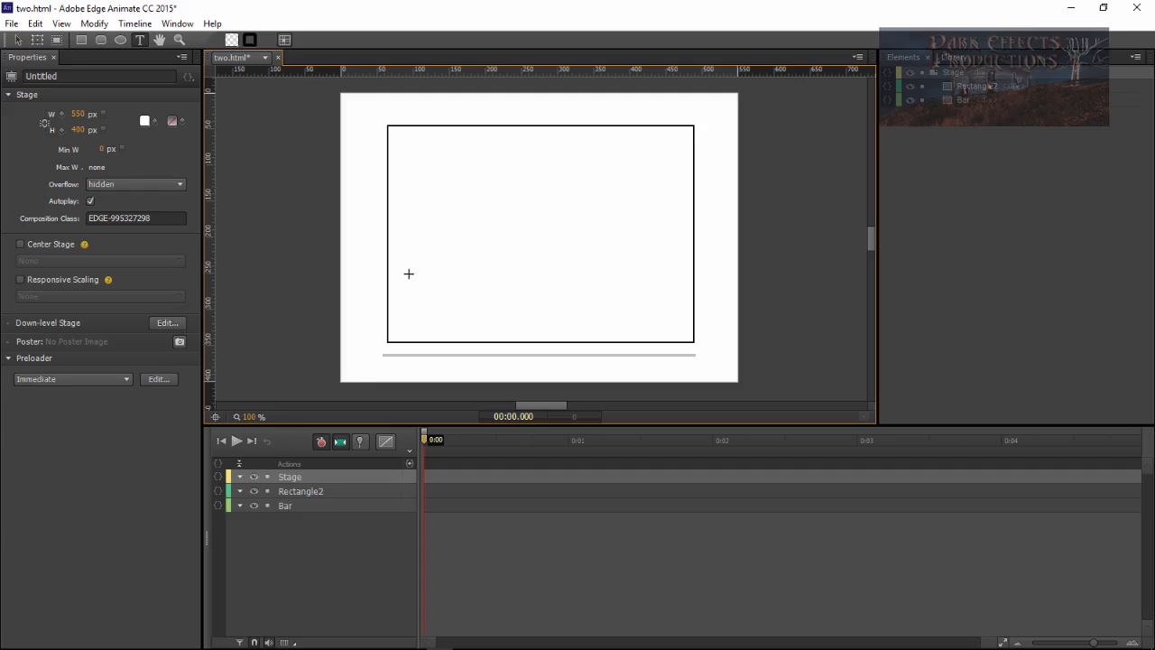
pyautogui.click(421, 207)
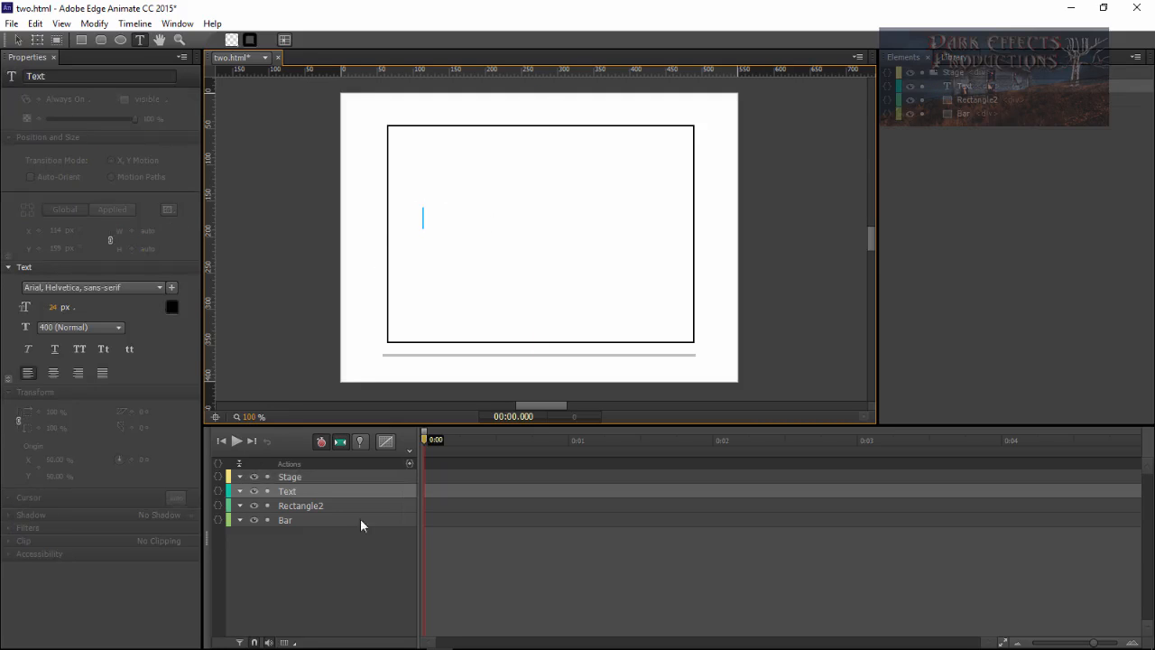
pyautogui.click(1015, 163)
# Step: Rename the large bordered rectangle InfoBox
pyautogui.doubleClick(966, 100)
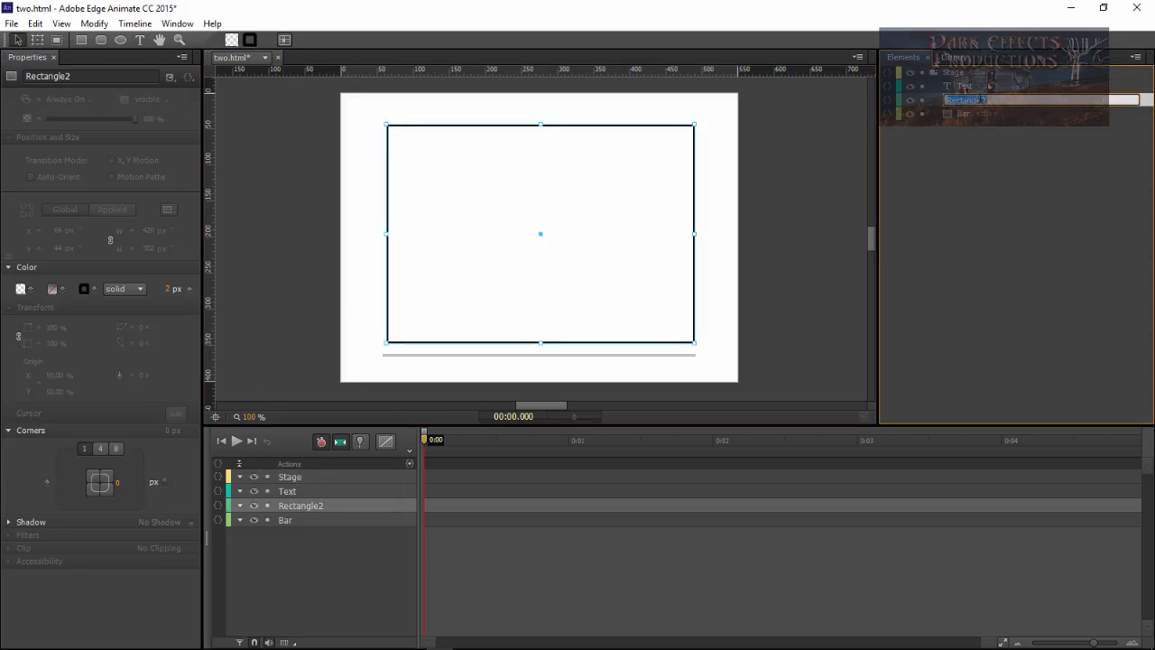
pyautogui.write('InfoBox')
pyautogui.press('Return')
# Step: Draw an ellipse about 15 px wide and 16 px high over the starting end of the grey bar
pyautogui.click(975, 113)
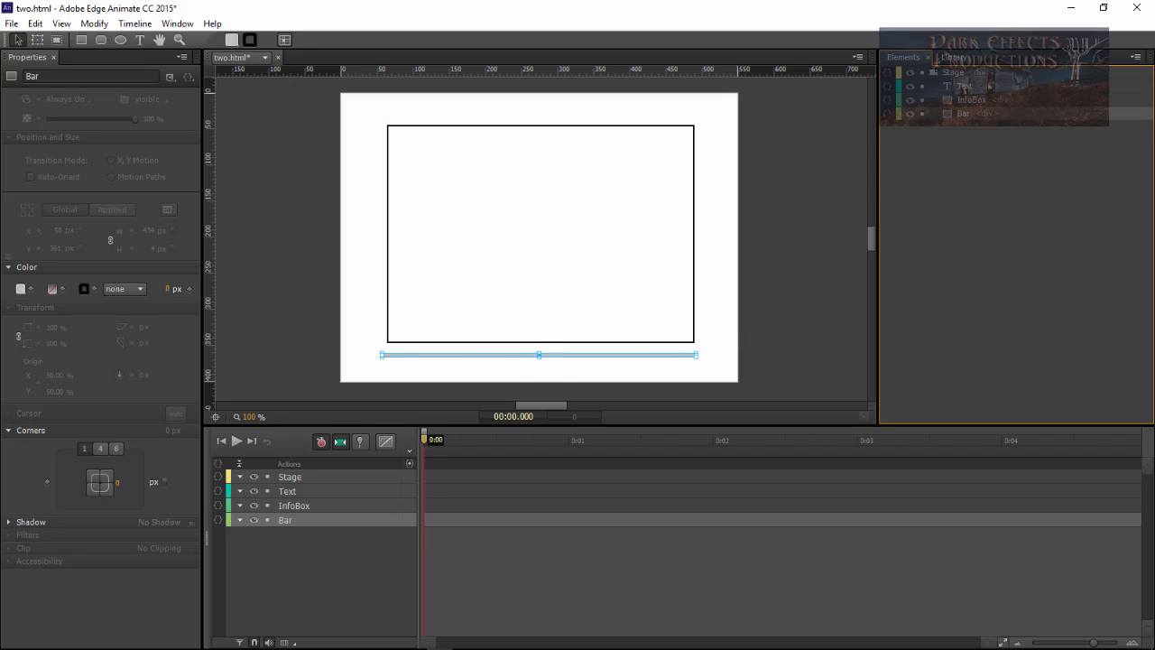
pyautogui.hotkey('alt', 'Tab')
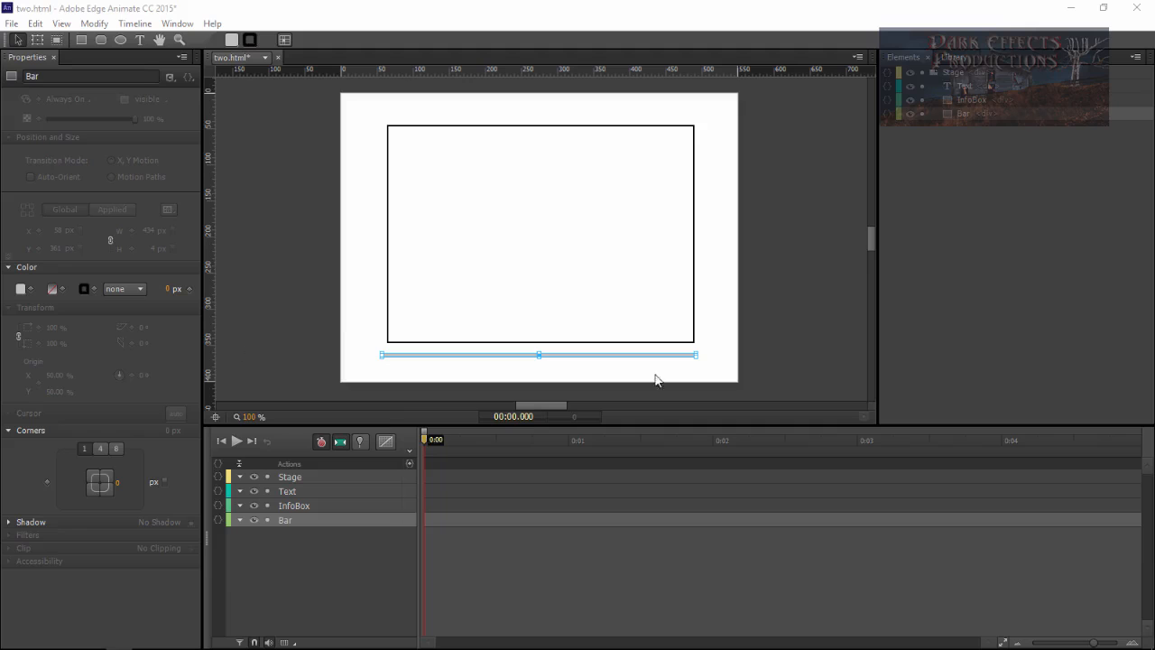
pyautogui.click(252, 417)
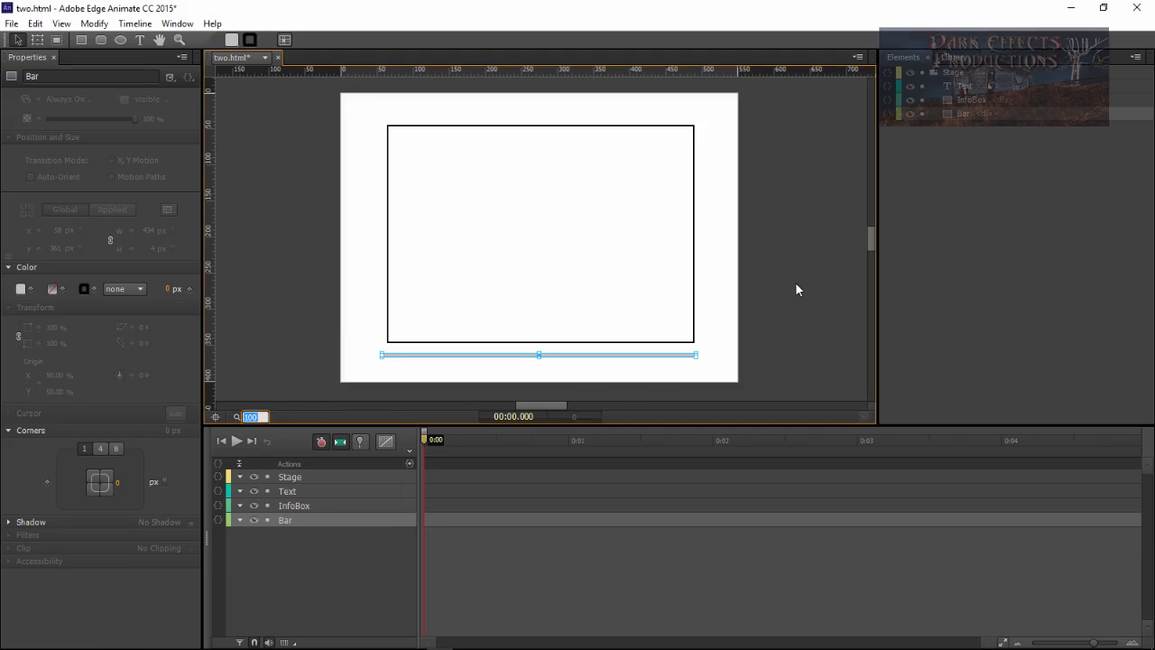
pyautogui.write('150')
pyautogui.press('Return')
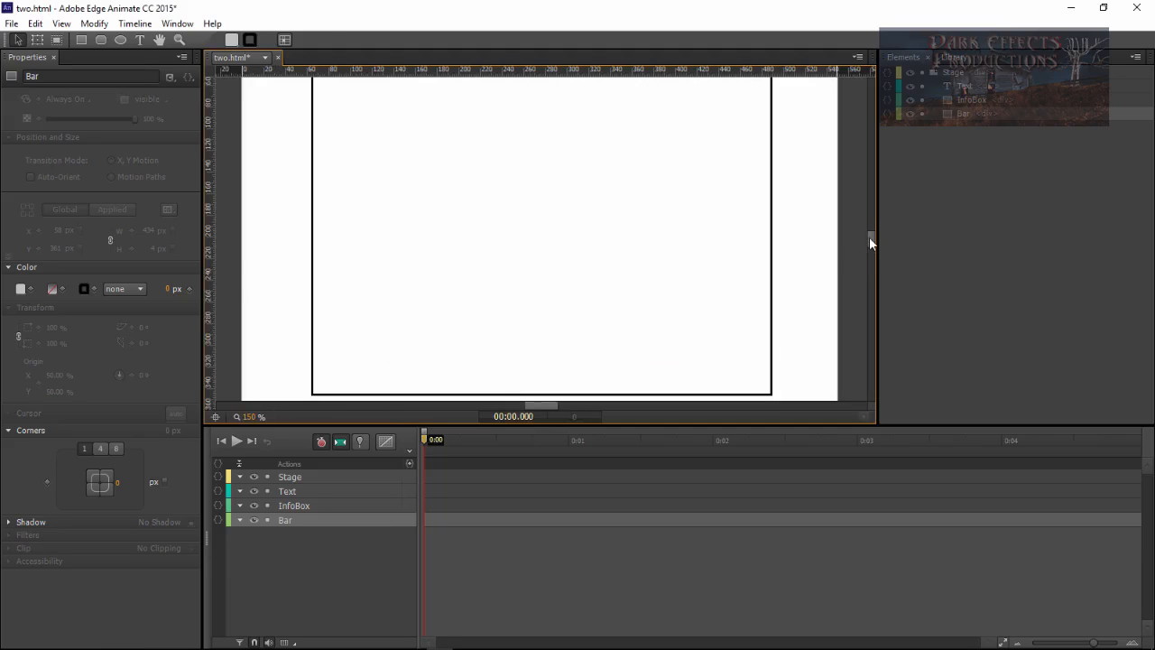
pyautogui.moveTo(869, 237); pyautogui.dragTo(868, 246)
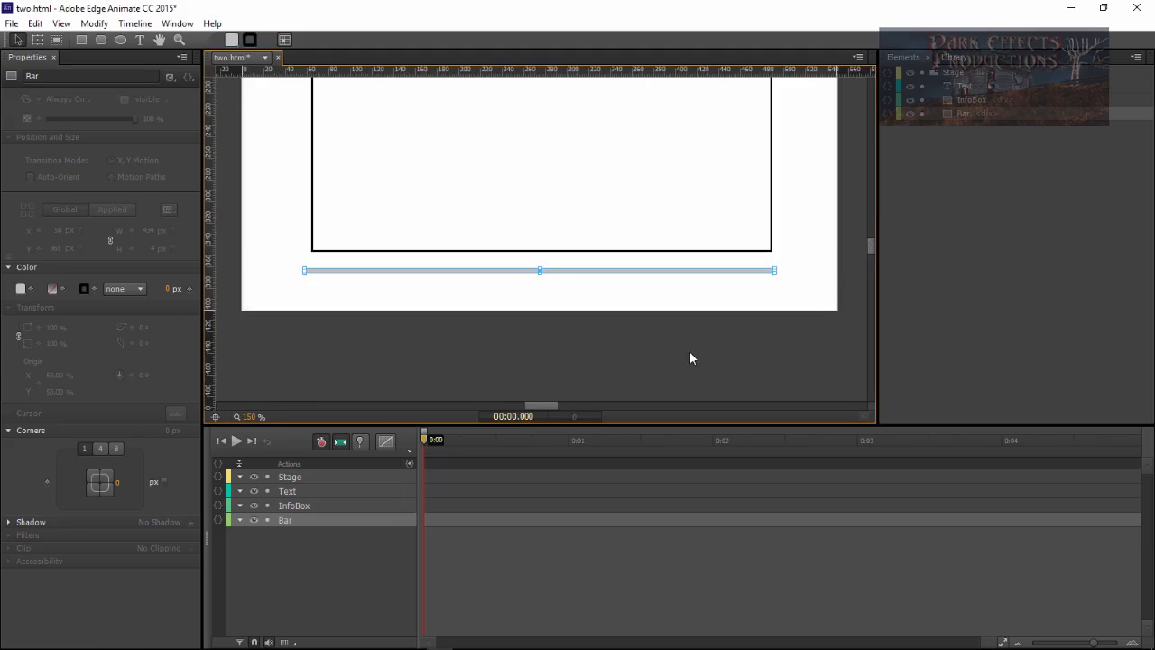
pyautogui.click(120, 40)
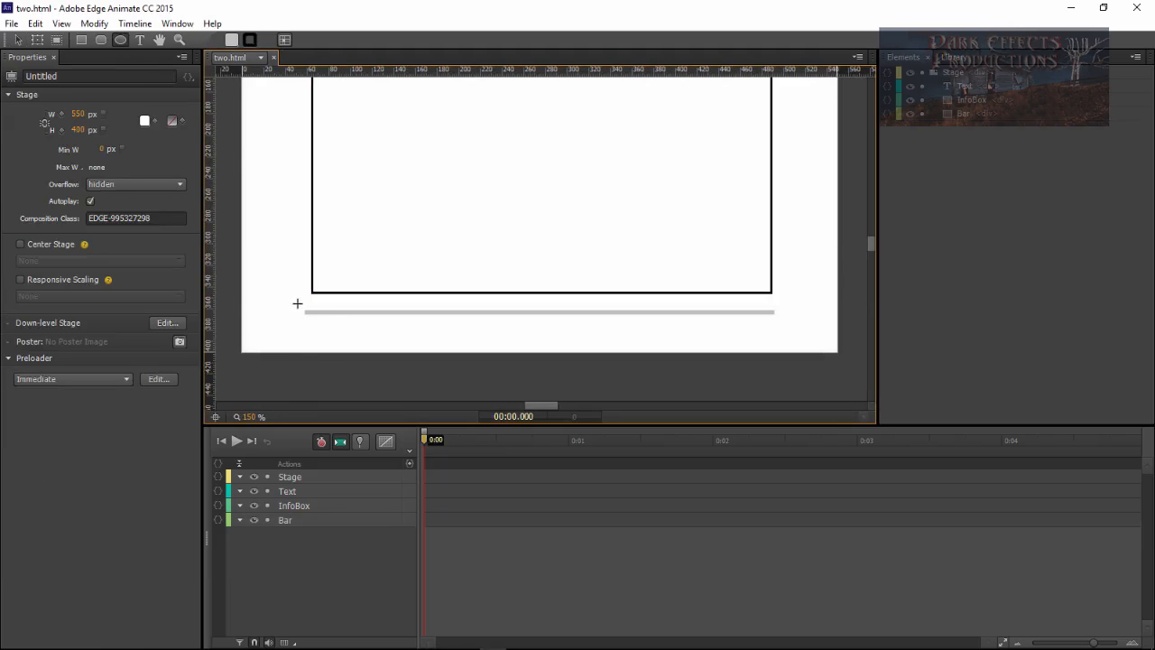
pyautogui.moveTo(297, 303); pyautogui.dragTo(316, 322)
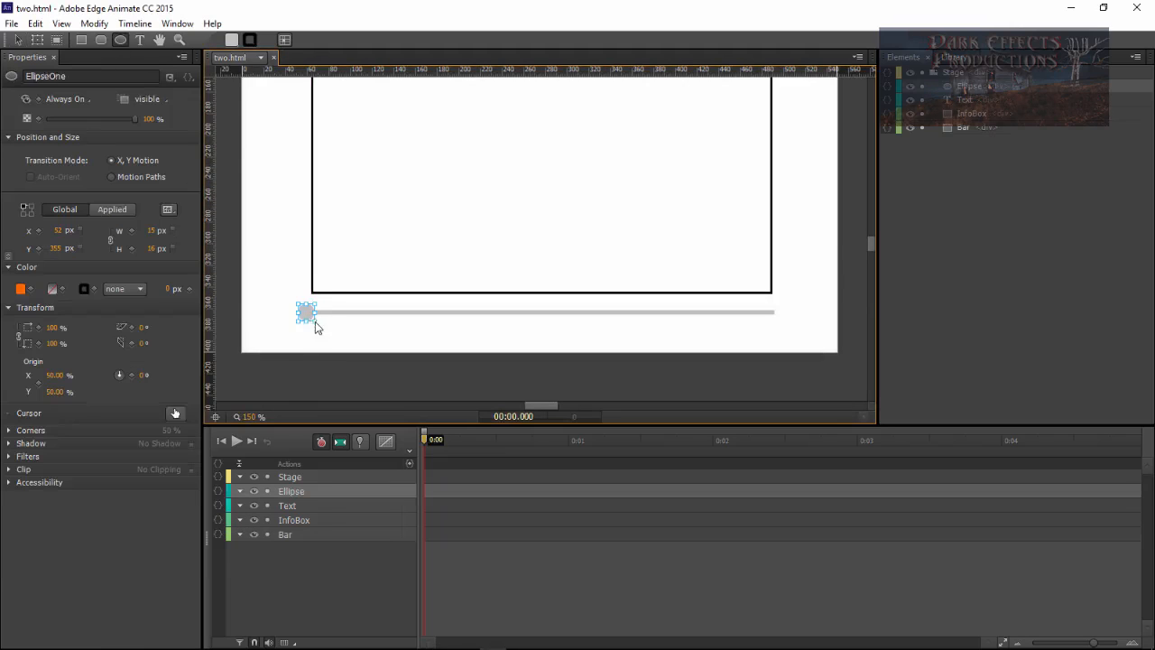
# Step: Resize the ellipse to 11 px wide by 12 px high
pyautogui.click(152, 231)
pyautogui.write('11')
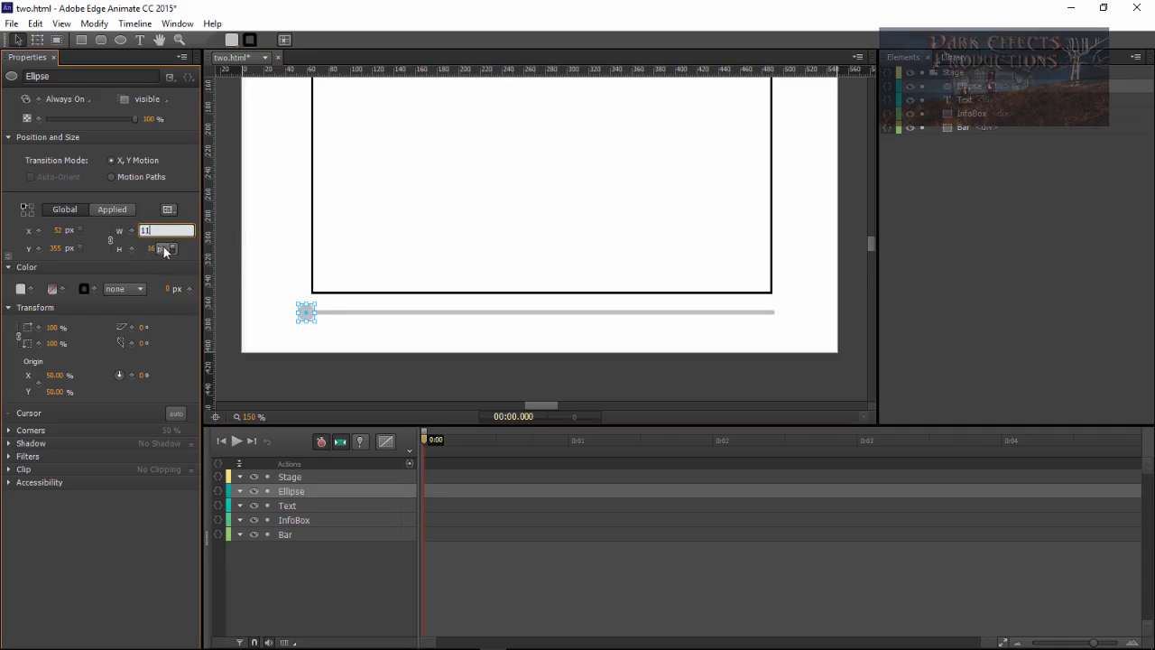
pyautogui.click(165, 251)
pyautogui.write('12')
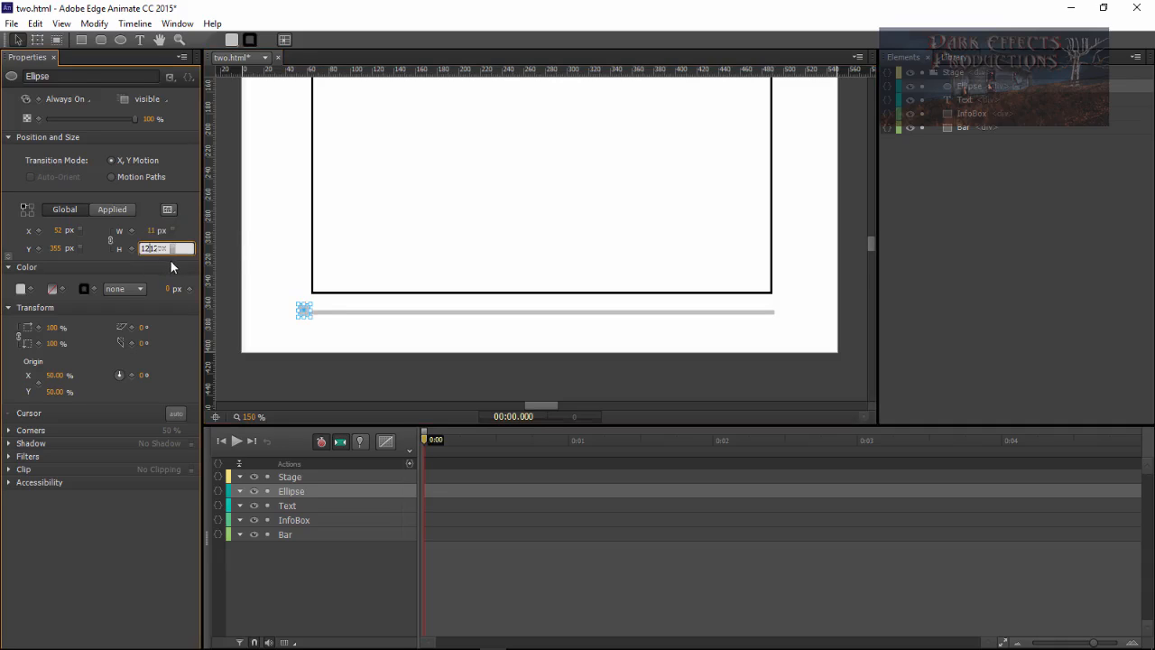
pyautogui.press('Return')
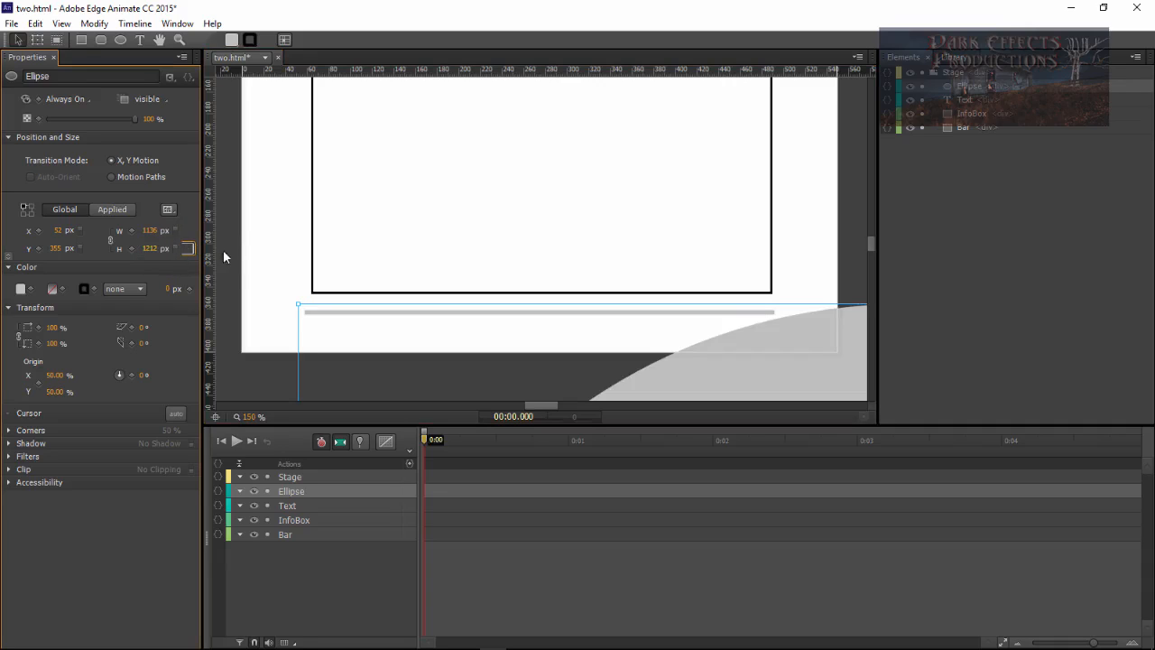
pyautogui.click(171, 234)
pyautogui.write('11')
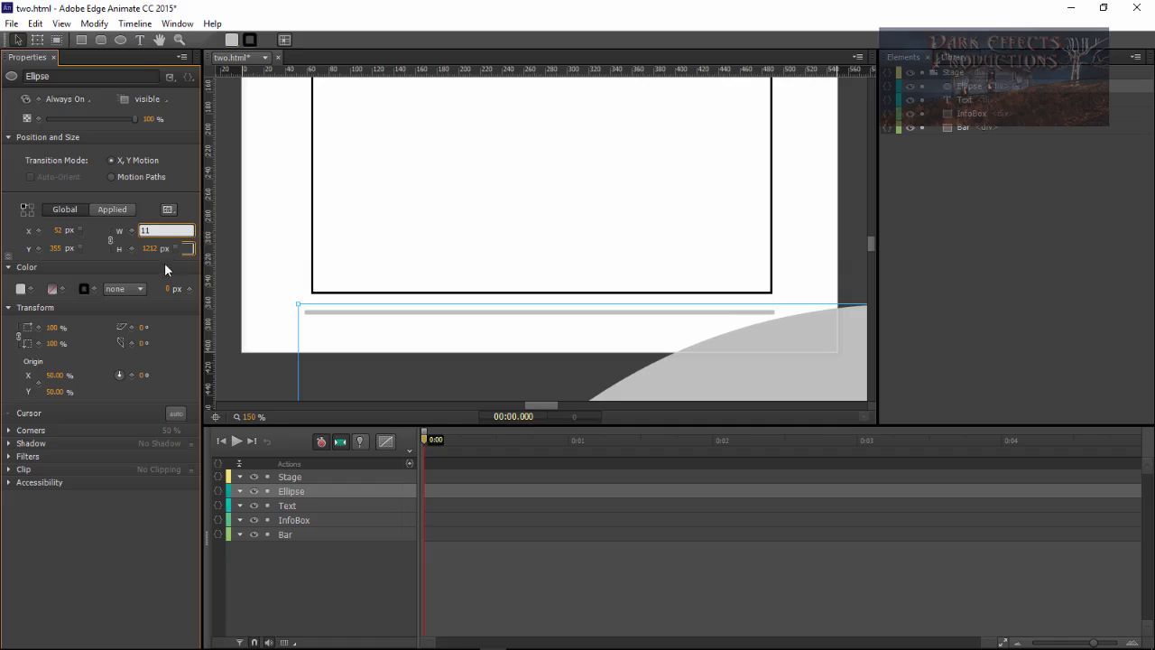
pyautogui.press('Return')
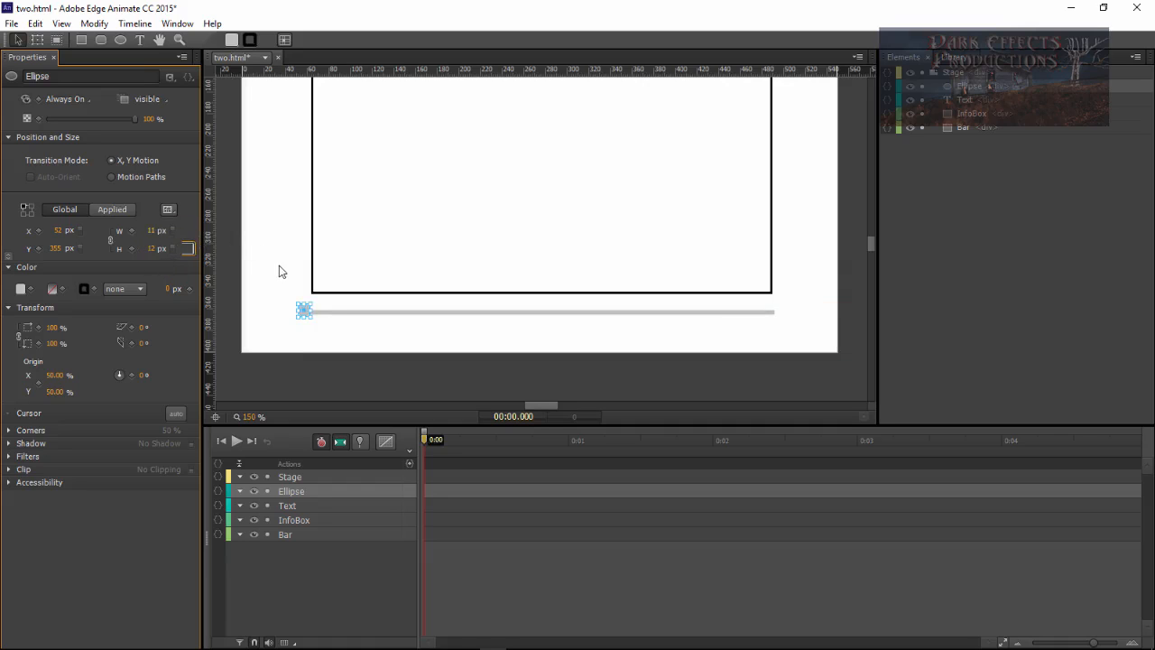
# Step: Move the small ellipse to about Y 357 so it is centred vertically on the bar, and deselect it
pyautogui.click(344, 342)
pyautogui.click(305, 310)
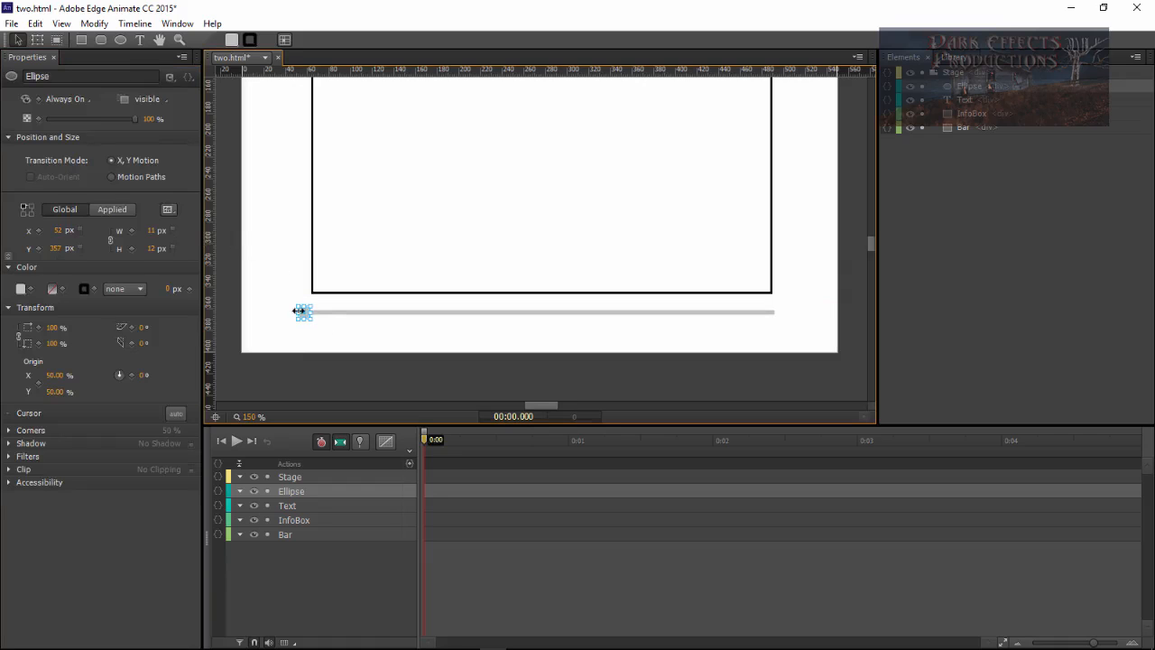
pyautogui.click(326, 333)
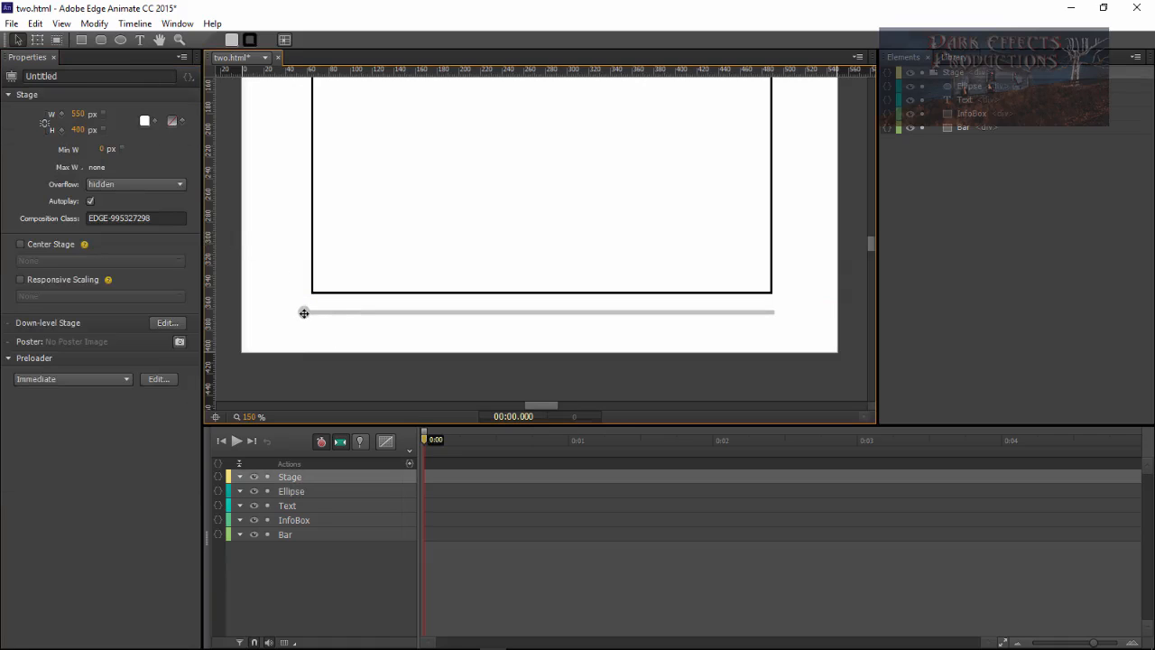
# Step: Rename the ellipse EllipseZero and nest it inside the Bar element
pyautogui.click(303, 495)
pyautogui.doubleClick(305, 493)
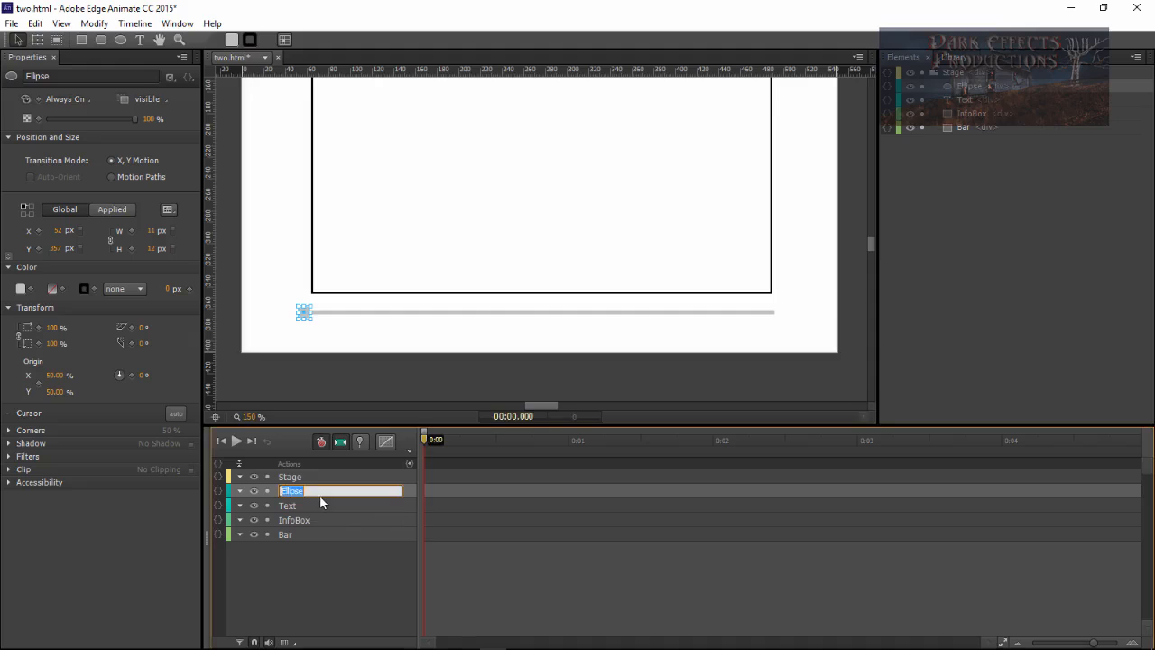
pyautogui.click(310, 490)
pyautogui.write('Zero')
pyautogui.press('Return')
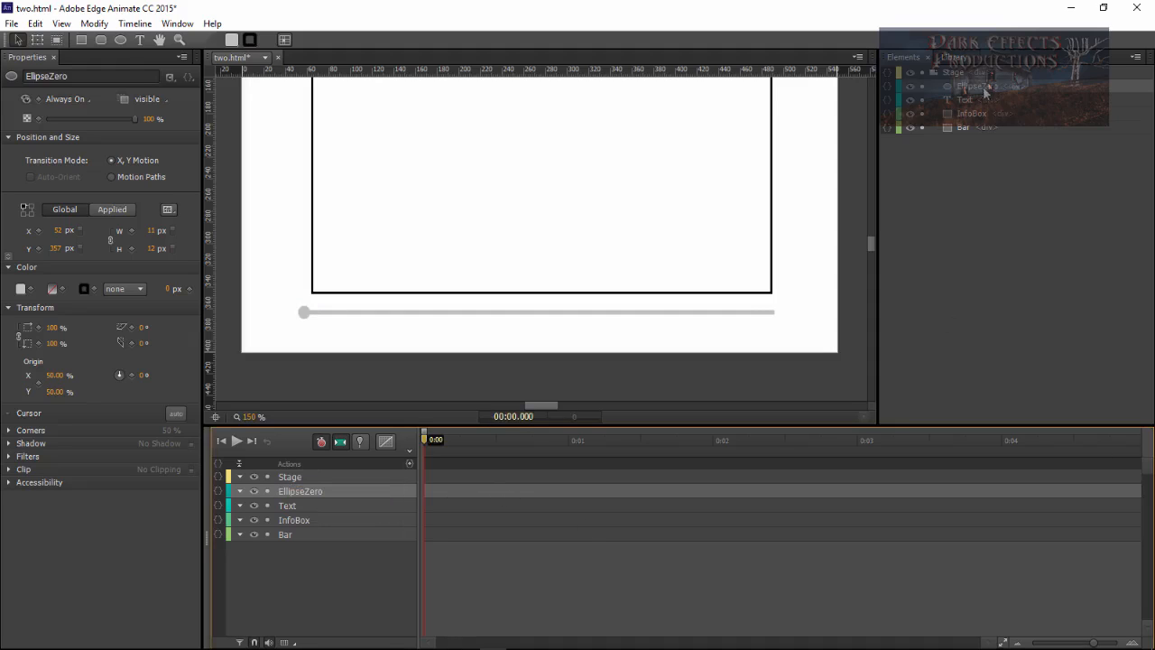
pyautogui.moveTo(980, 91); pyautogui.dragTo(972, 132)
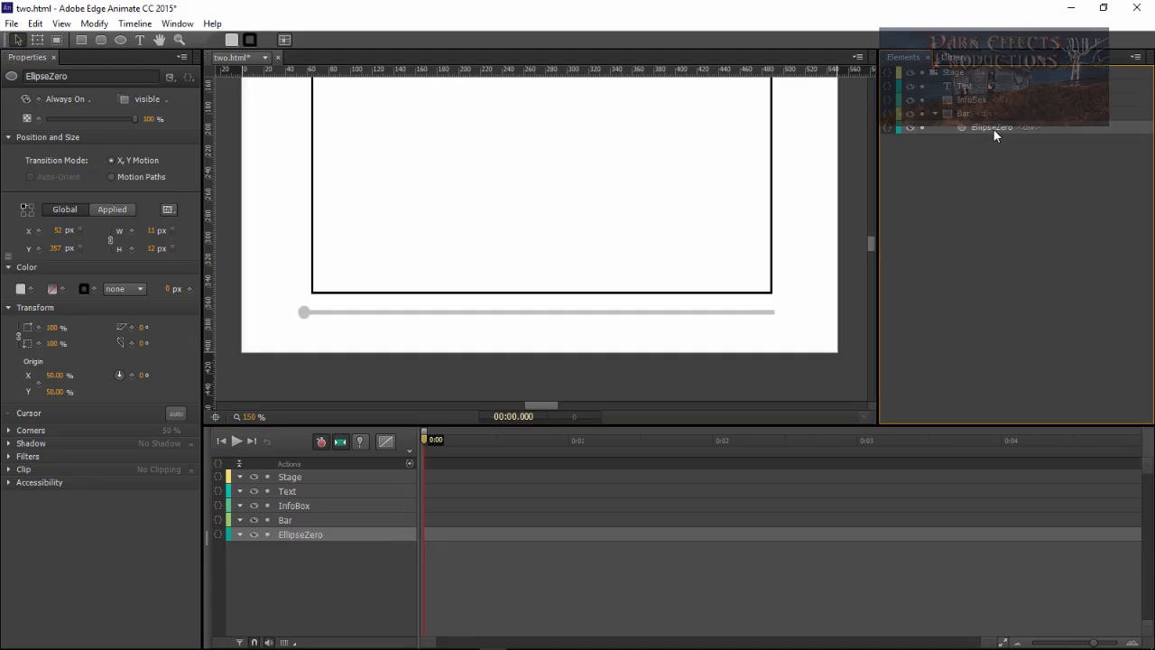
# Step: Duplicate EllipseZero six times inside the Bar element
pyautogui.hotkey('ctrl', 'd')
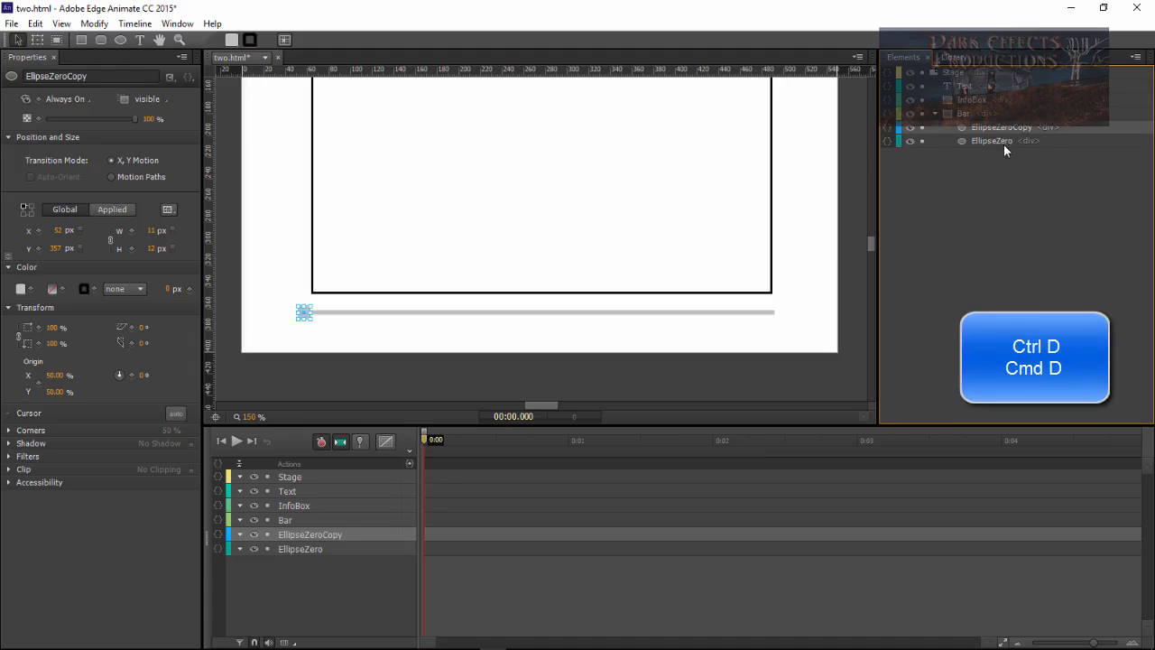
pyautogui.hotkey('ctrl', 'd')
pyautogui.hotkey('ctrl', 'd')
pyautogui.hotkey('ctrl', 'd')
pyautogui.hotkey('ctrl', 'd')
pyautogui.hotkey('ctrl', 'd')
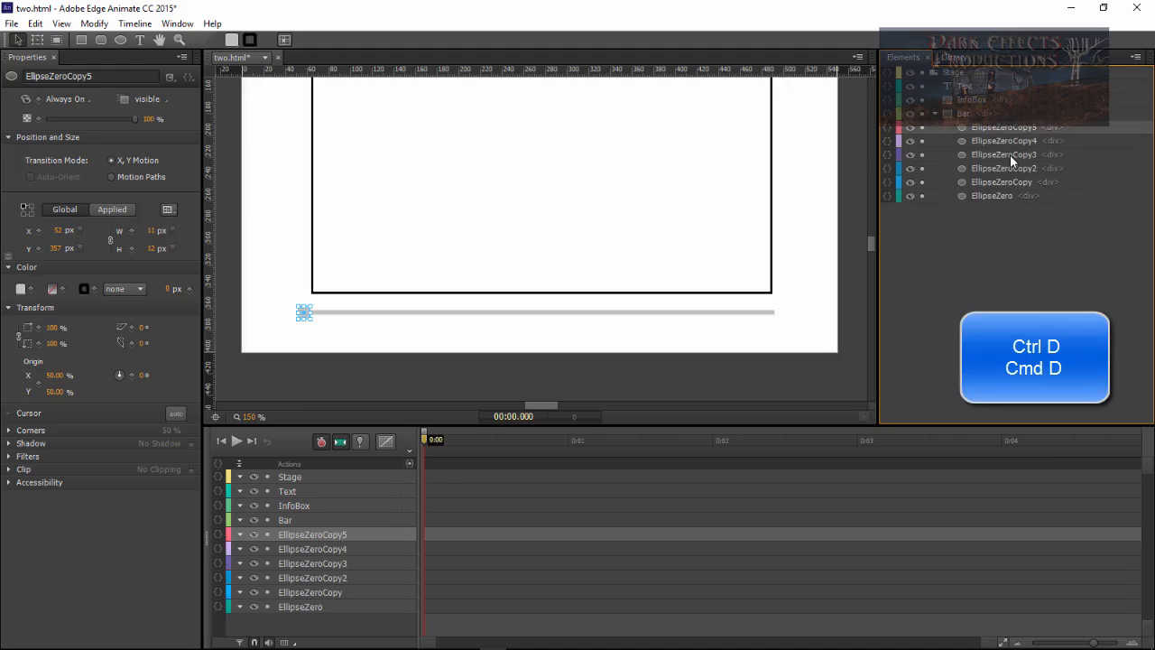
# Step: Rename the first two ellipse copies EllipseOne and EllipseTwo
pyautogui.click(1023, 196)
pyautogui.doubleClick(1023, 197)
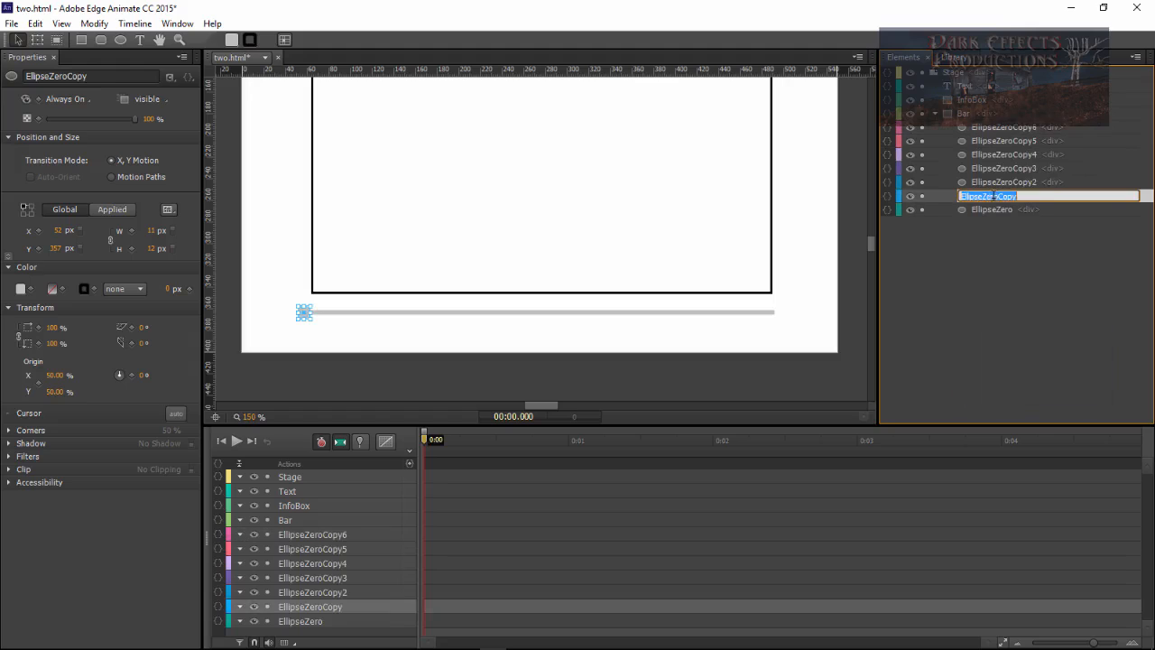
pyautogui.click(984, 195)
pyautogui.hotkey('shift', 'End')
pyautogui.write('One')
pyautogui.press('Return')
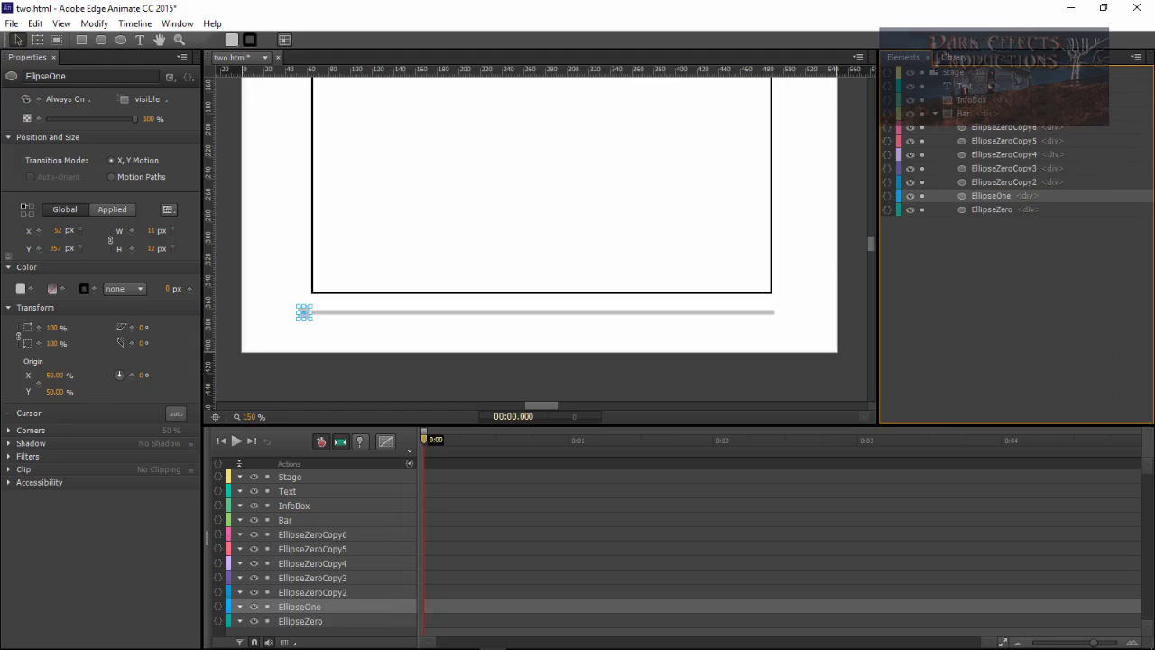
pyautogui.click(1029, 184)
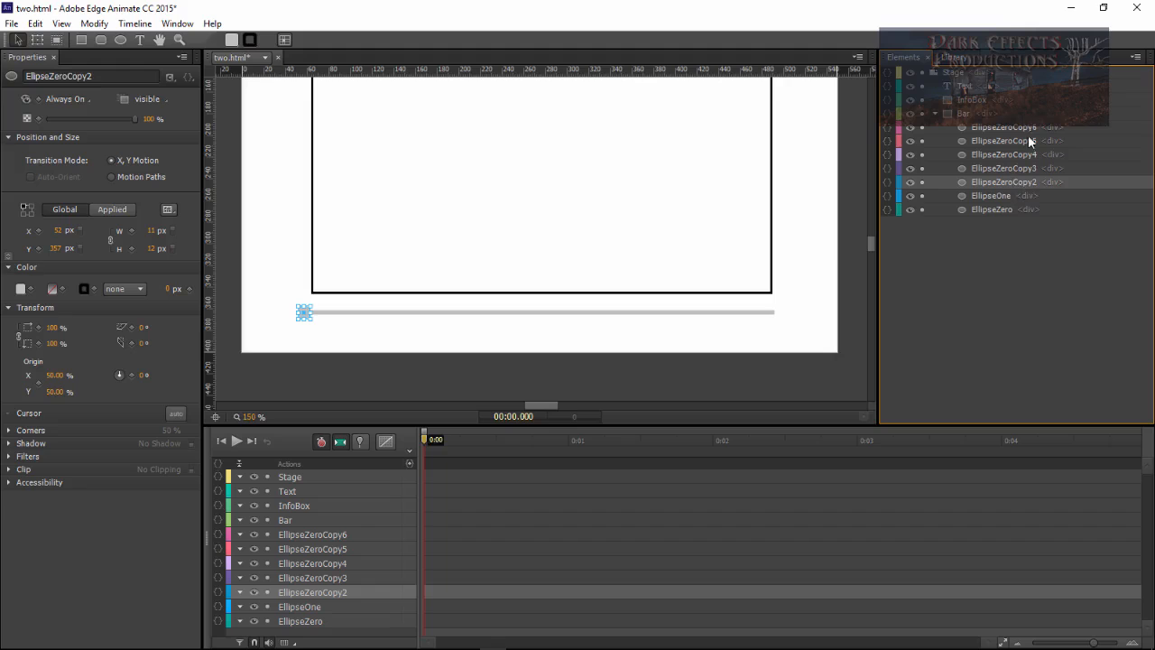
pyautogui.doubleClick(1011, 184)
pyautogui.write('EllipseTwo')
pyautogui.press('Return')
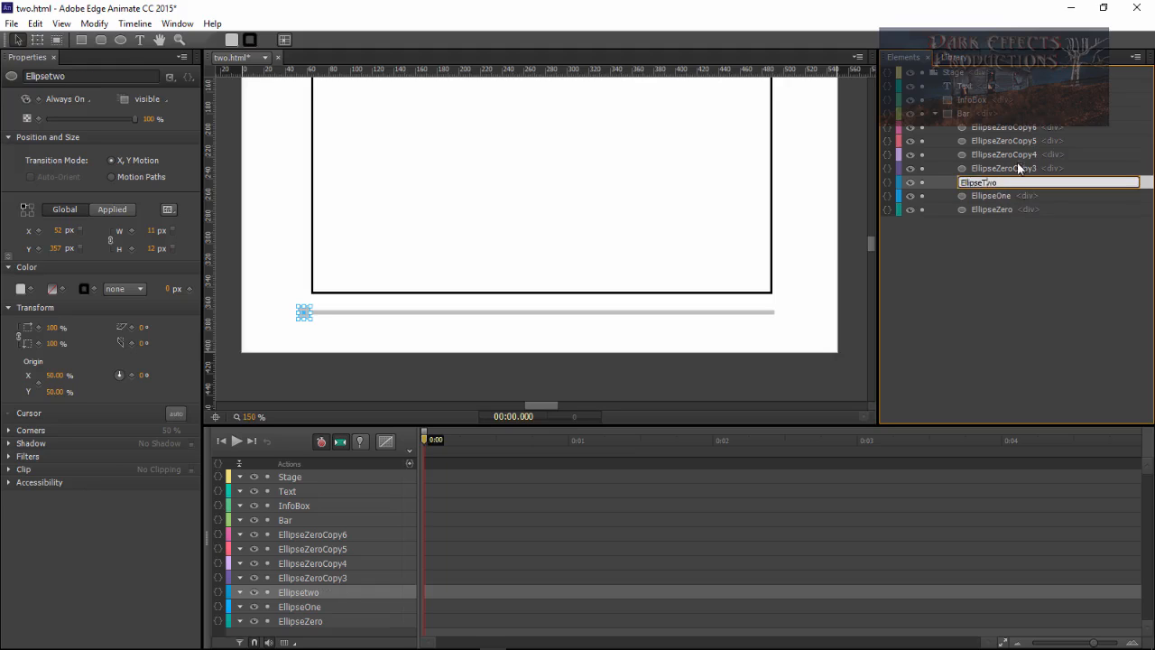
# Step: Rename the remaining four ellipse copies in order as EllipseThree, EllipseFour, EllipseFive and EllipseSix
pyautogui.doubleClick(1017, 168)
pyautogui.write('EllipseThree')
pyautogui.doubleClick(1009, 155)
pyautogui.write('EllipseFour')
pyautogui.doubleClick(1017, 142)
pyautogui.write('EllipseFive')
pyautogui.doubleClick(1004, 129)
pyautogui.write('EllipseSix')
pyautogui.press('Return')
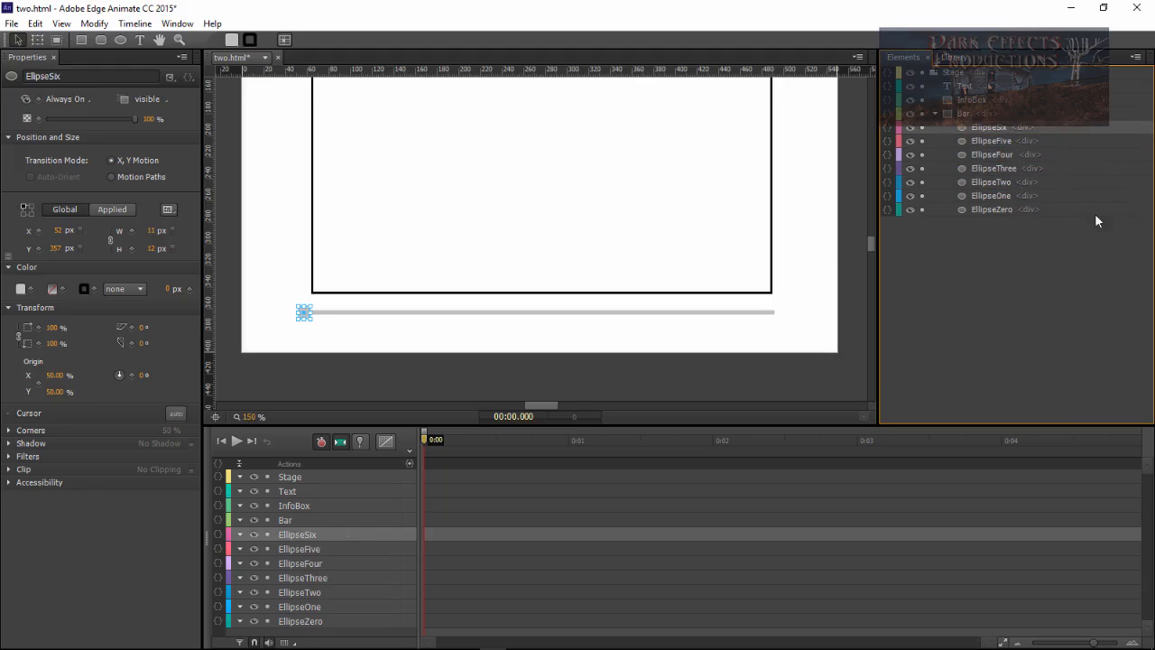
# Step: Set the X position of EllipseZero to 49 px and of EllipseOne to 67 px
pyautogui.click(993, 210)
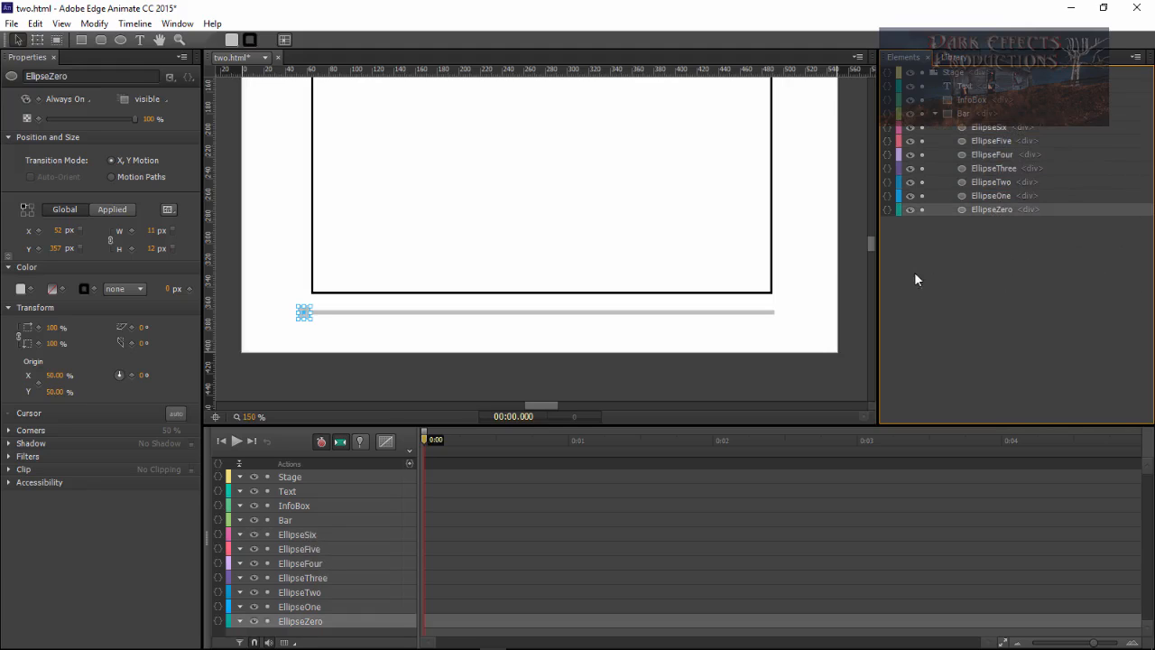
pyautogui.click(57, 232)
pyautogui.press('Return')
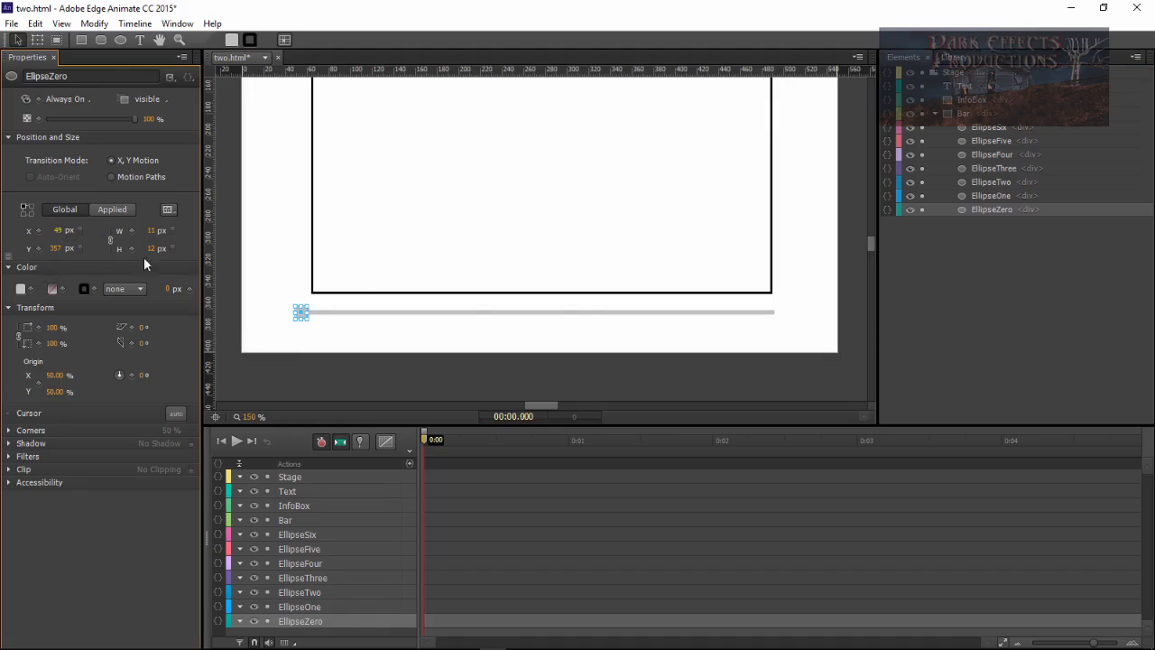
pyautogui.click(992, 196)
pyautogui.click(58, 232)
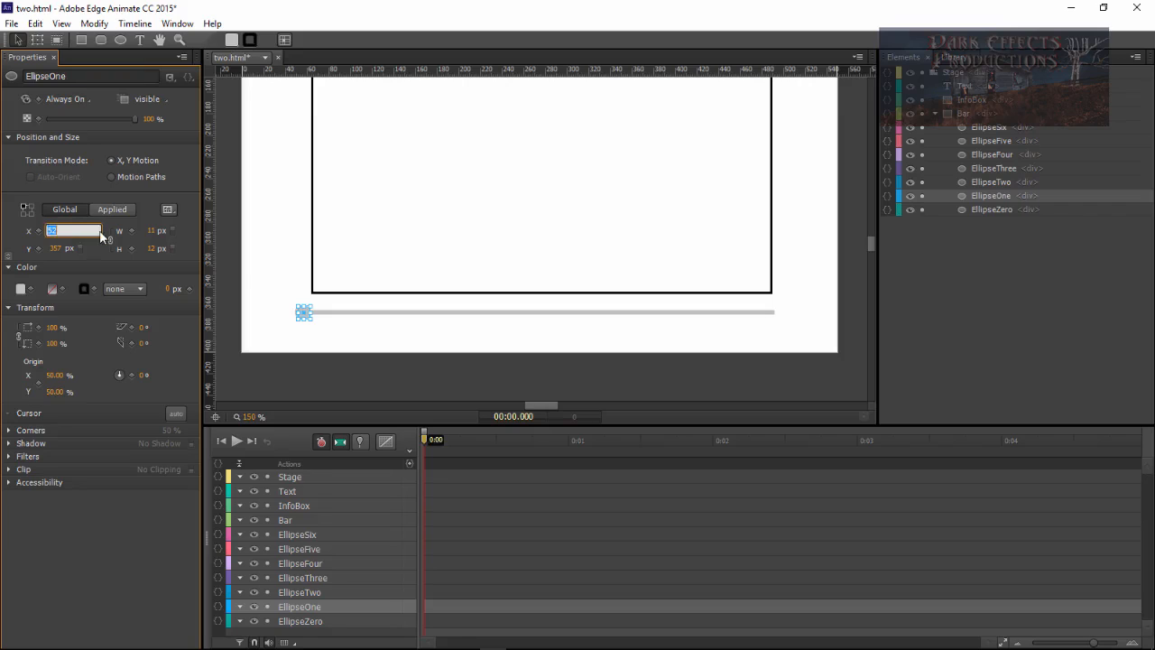
pyautogui.write('67')
pyautogui.press('Return')
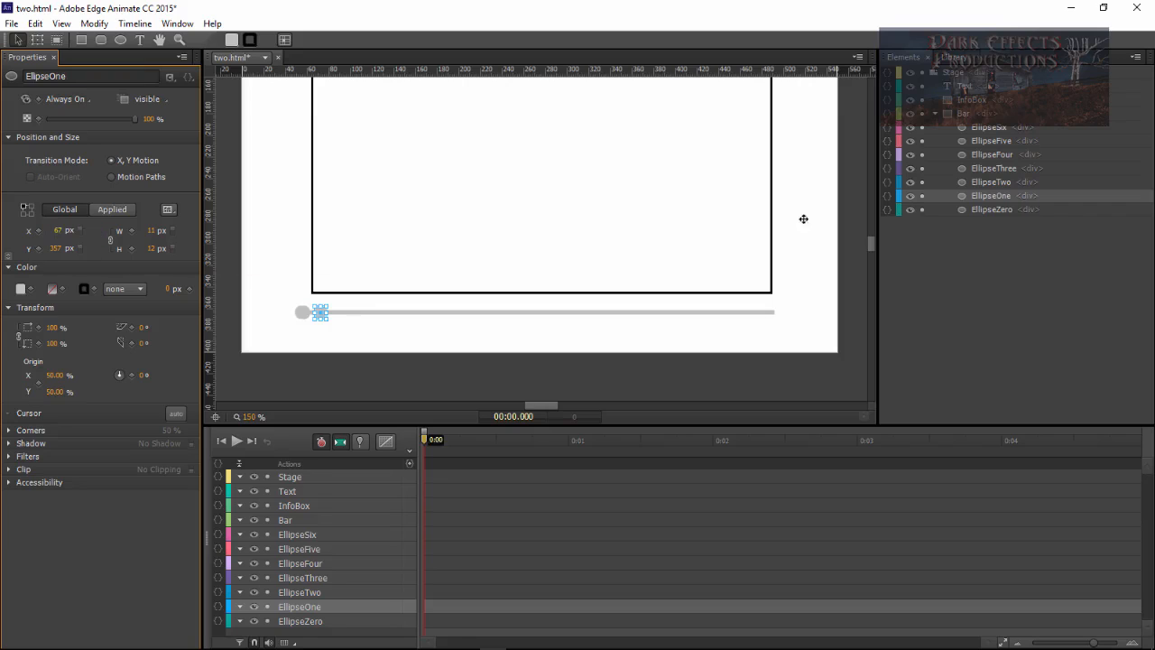
# Step: Set the X position of EllipseTwo to 136 px and of EllipseThree to 207 px
pyautogui.click(1004, 184)
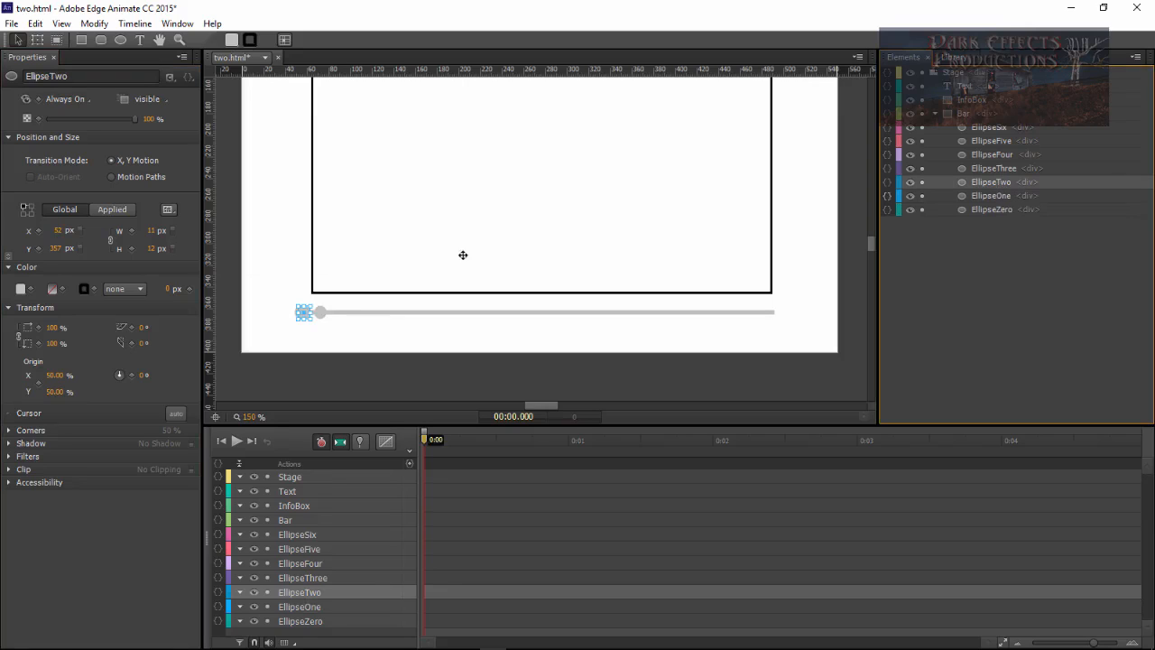
pyautogui.click(57, 232)
pyautogui.write('136')
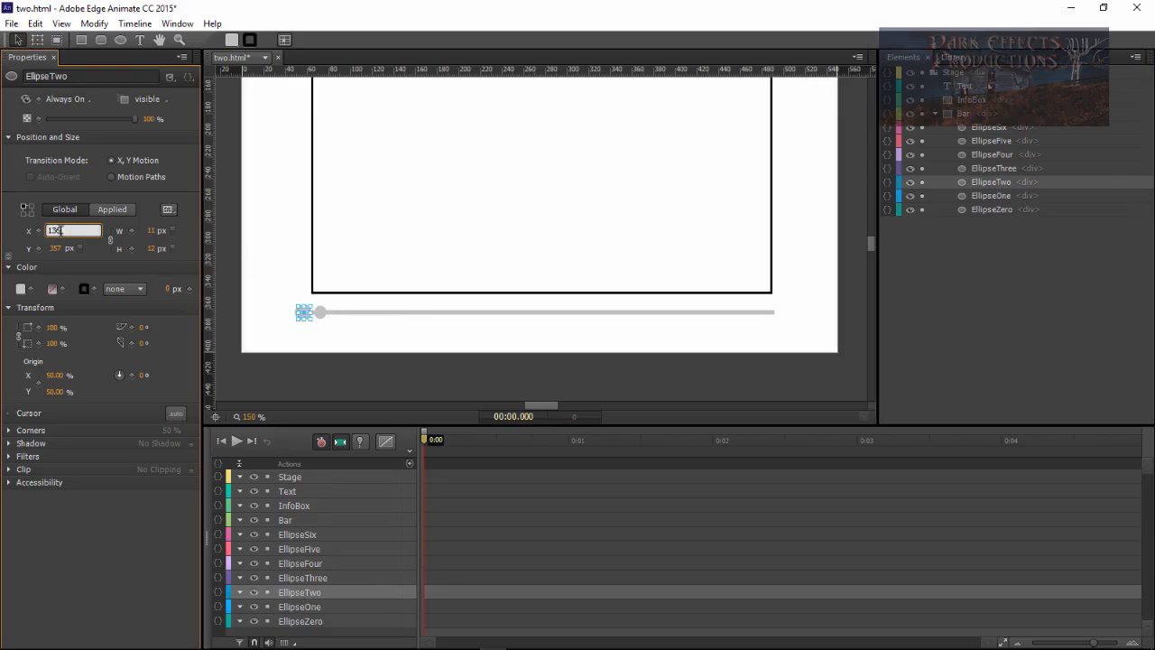
pyautogui.press('Return')
pyautogui.click(996, 169)
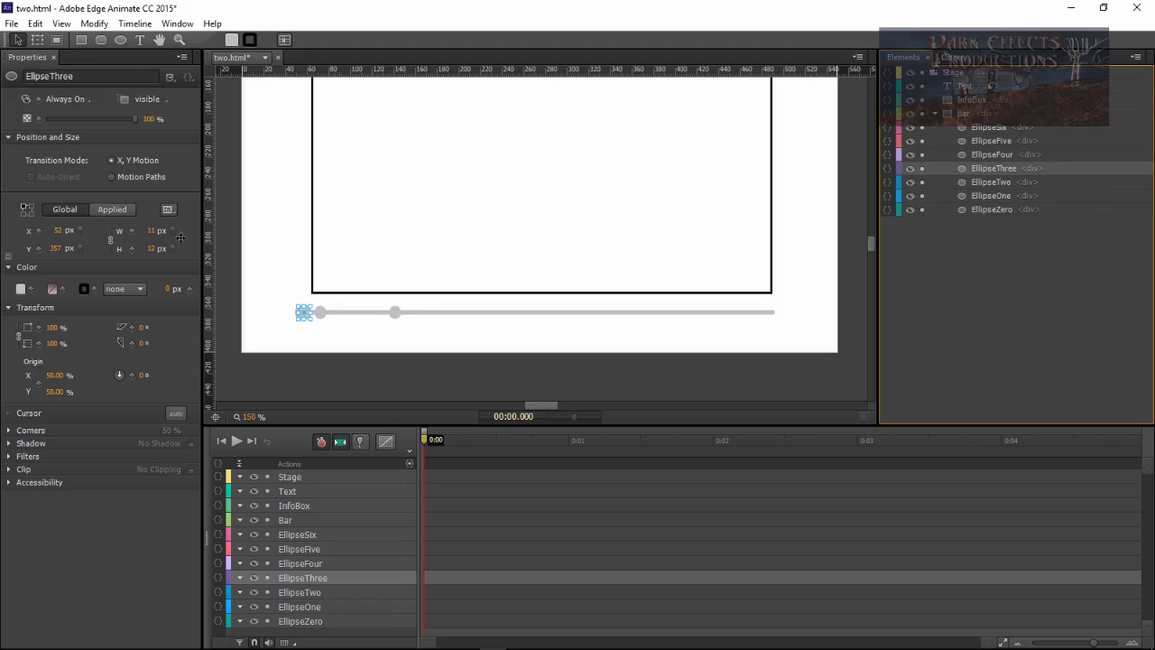
pyautogui.click(57, 231)
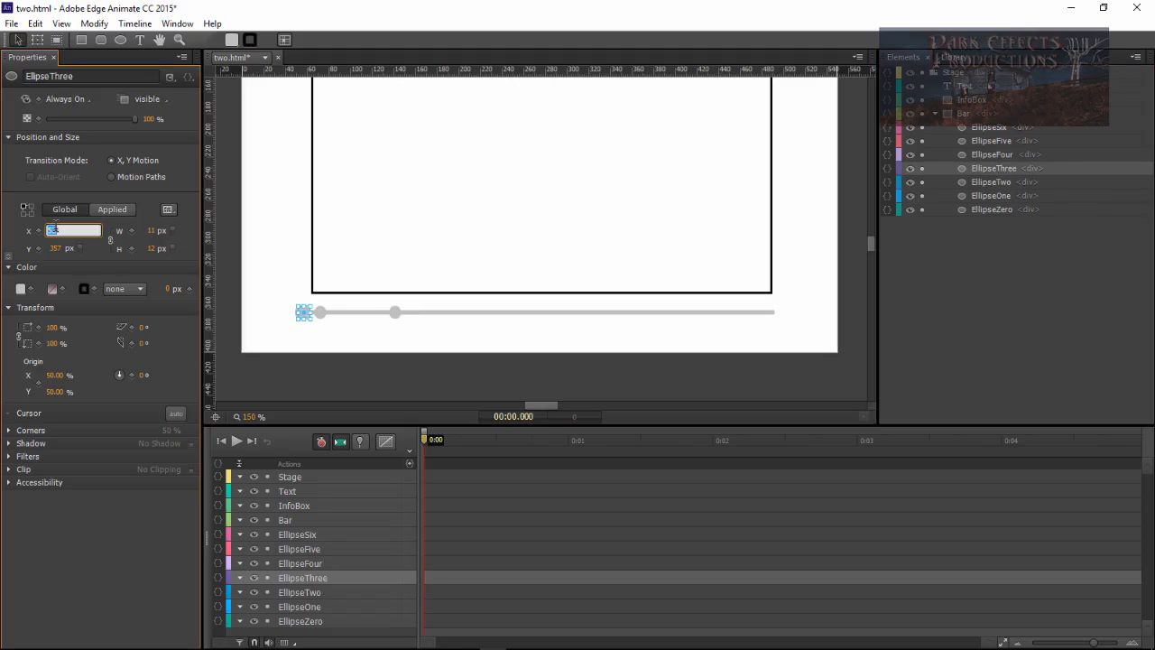
pyautogui.write('207')
pyautogui.press('Return')
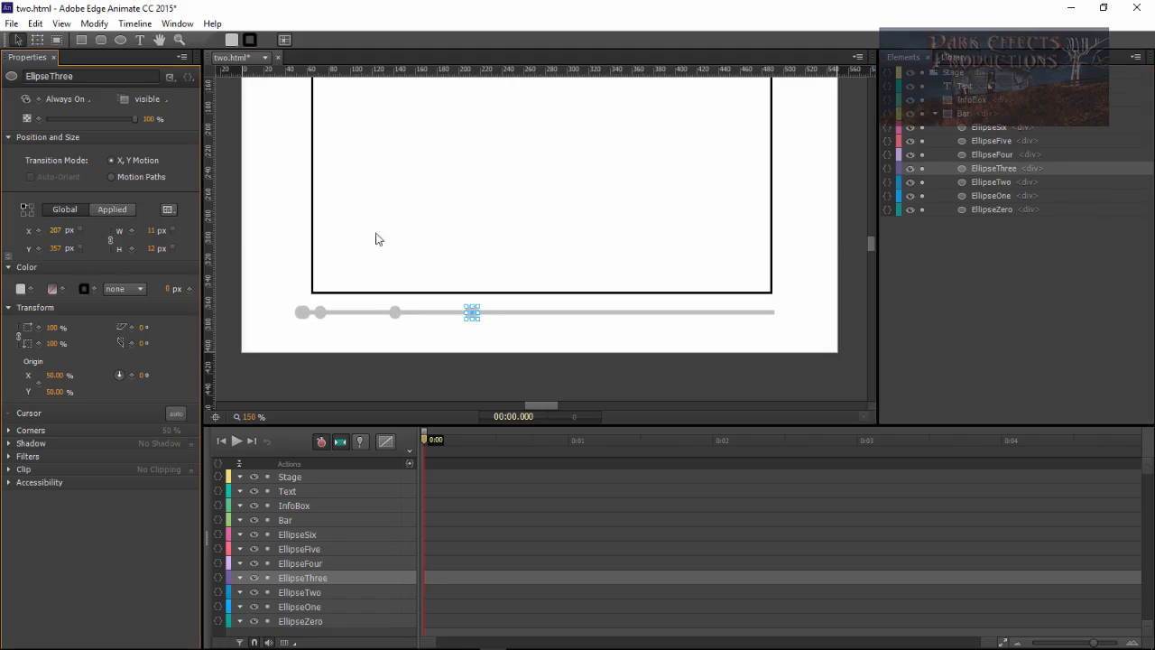
# Step: Set the X position of EllipseFour to 312 px and of EllipseFive to 402 px
pyautogui.click(1000, 155)
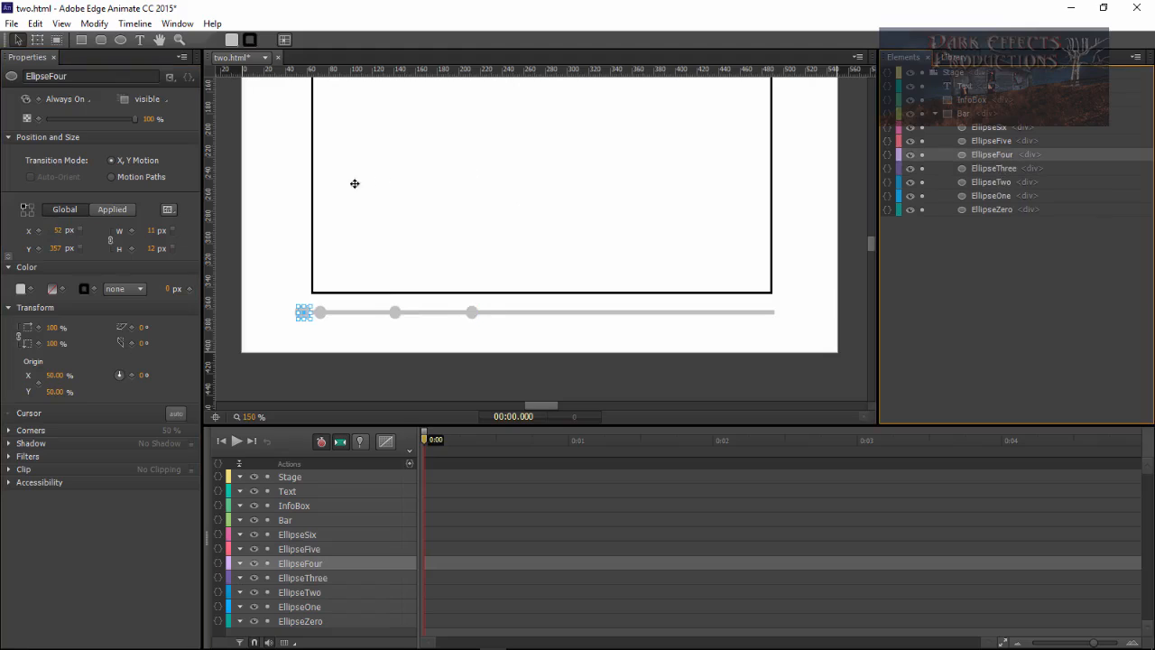
pyautogui.click(57, 231)
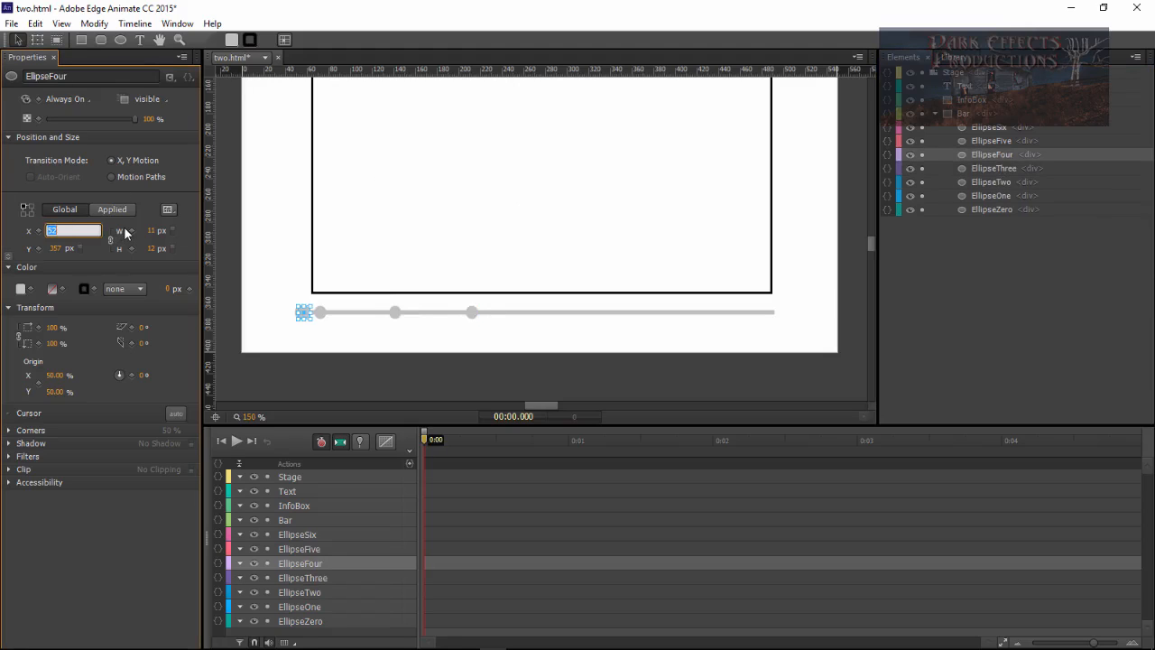
pyautogui.press('Return')
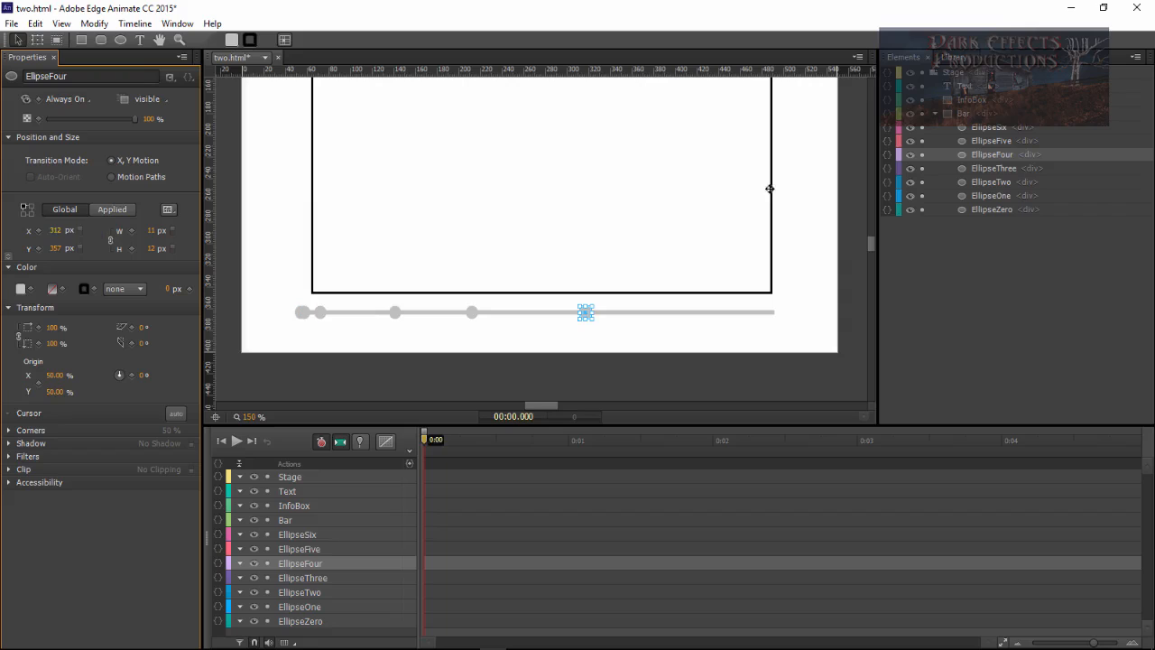
pyautogui.click(993, 142)
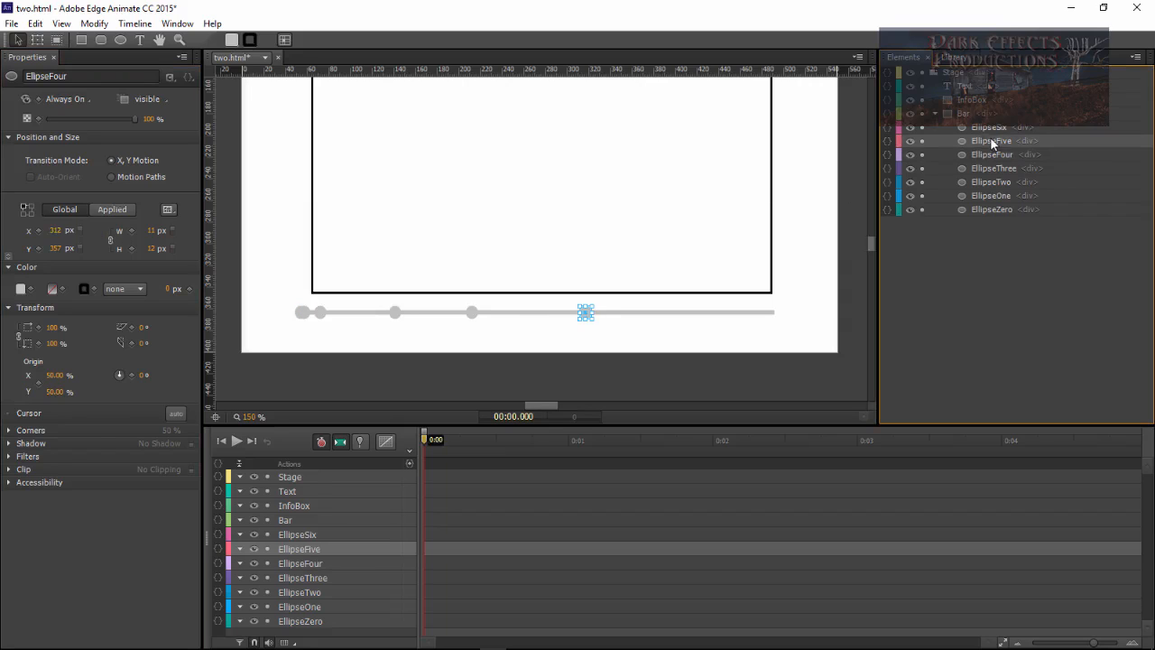
pyautogui.click(80, 231)
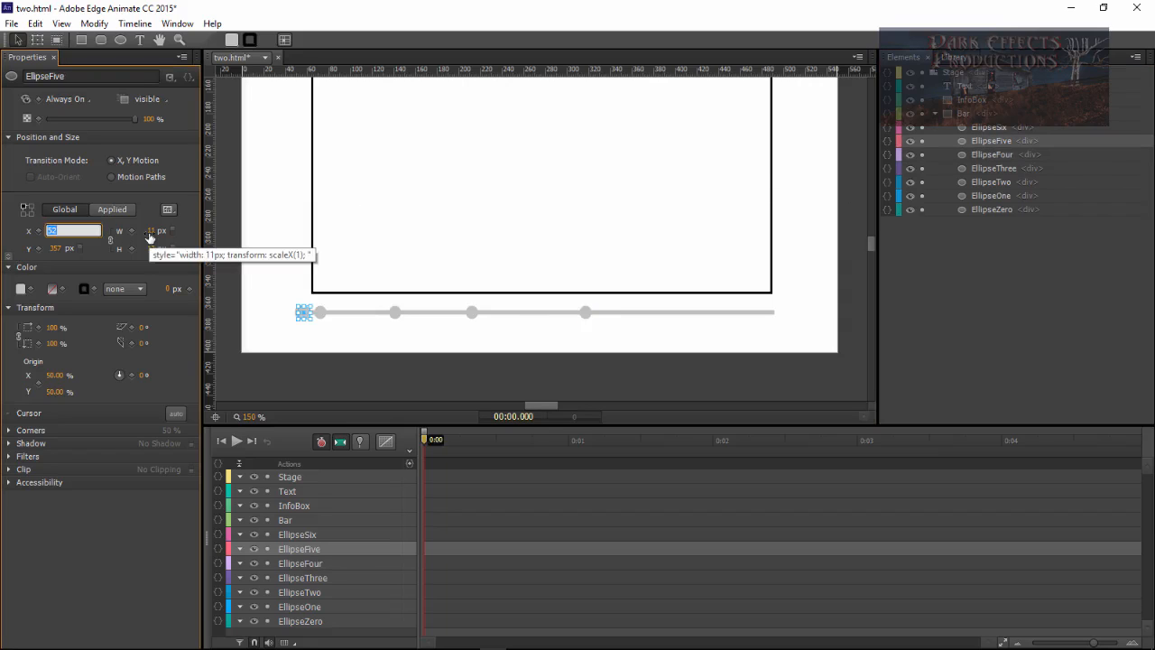
pyautogui.write('402')
pyautogui.press('Return')
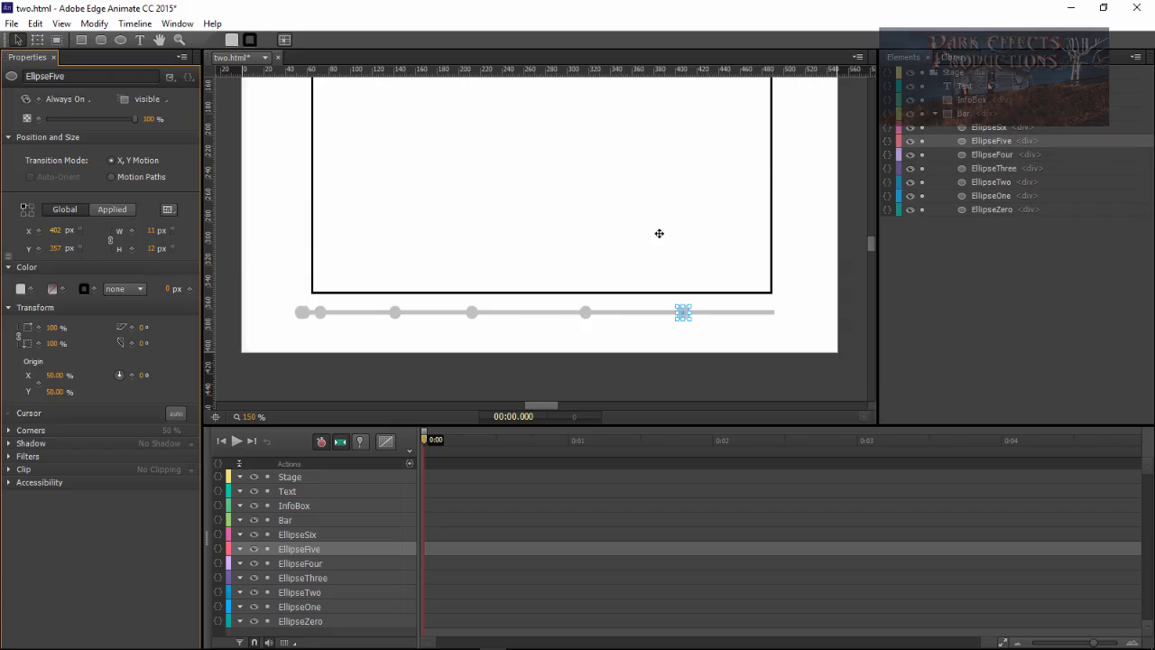
# Step: Set the X position of EllipseSix to 485 px and deselect it
pyautogui.click(1007, 129)
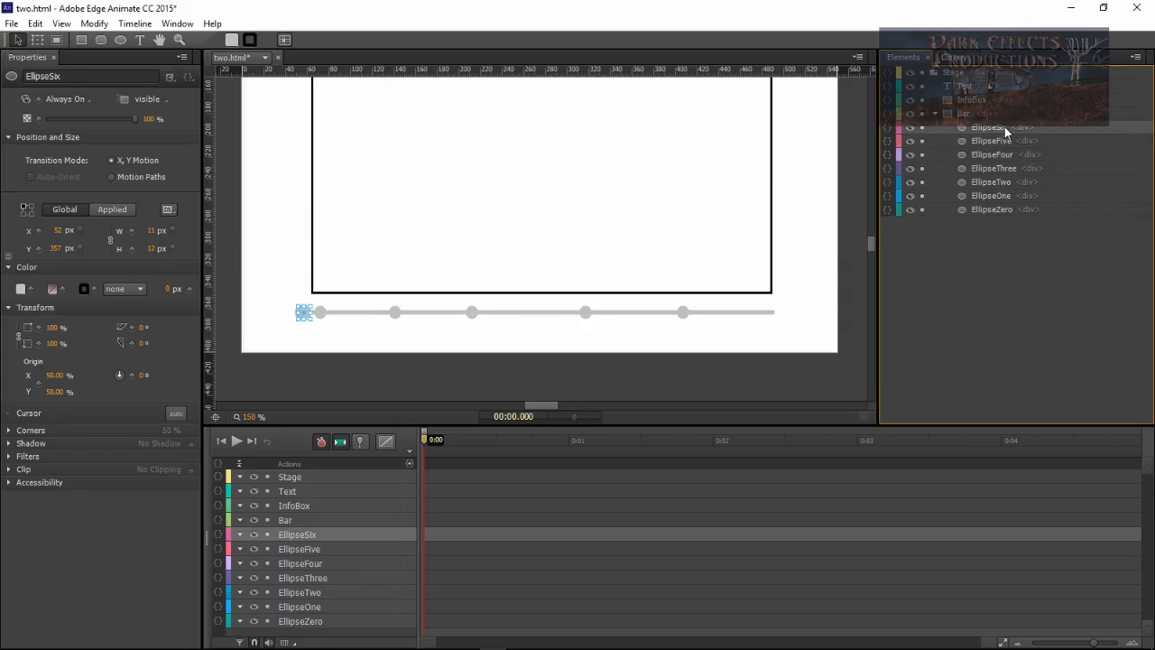
pyautogui.click(57, 233)
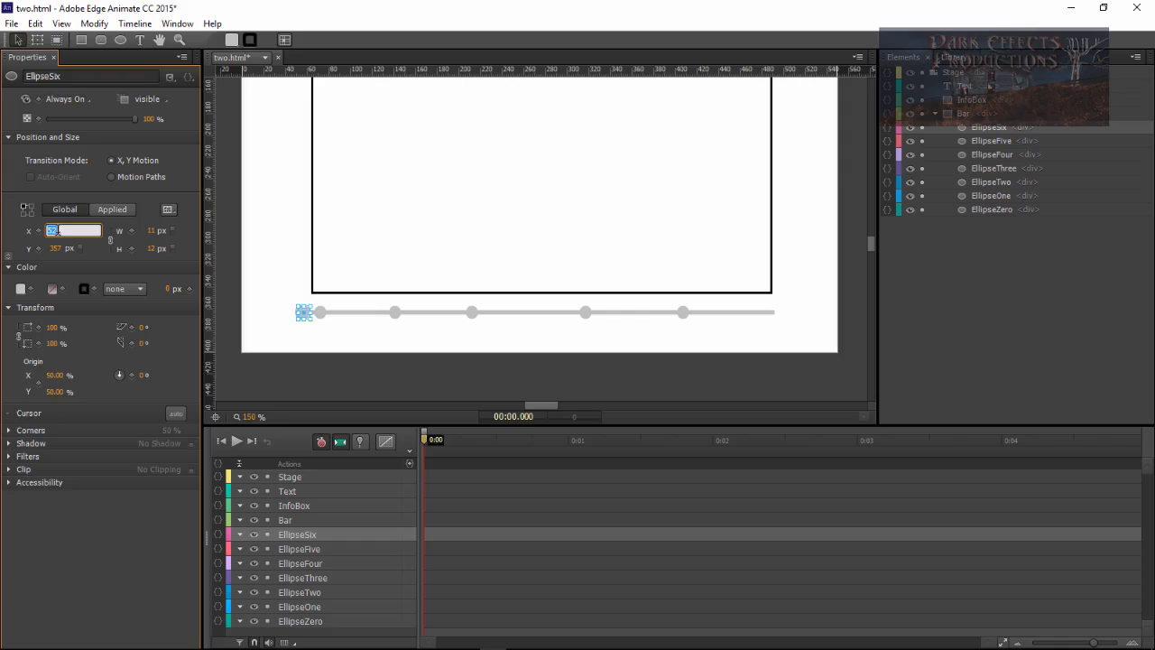
pyautogui.press('Return')
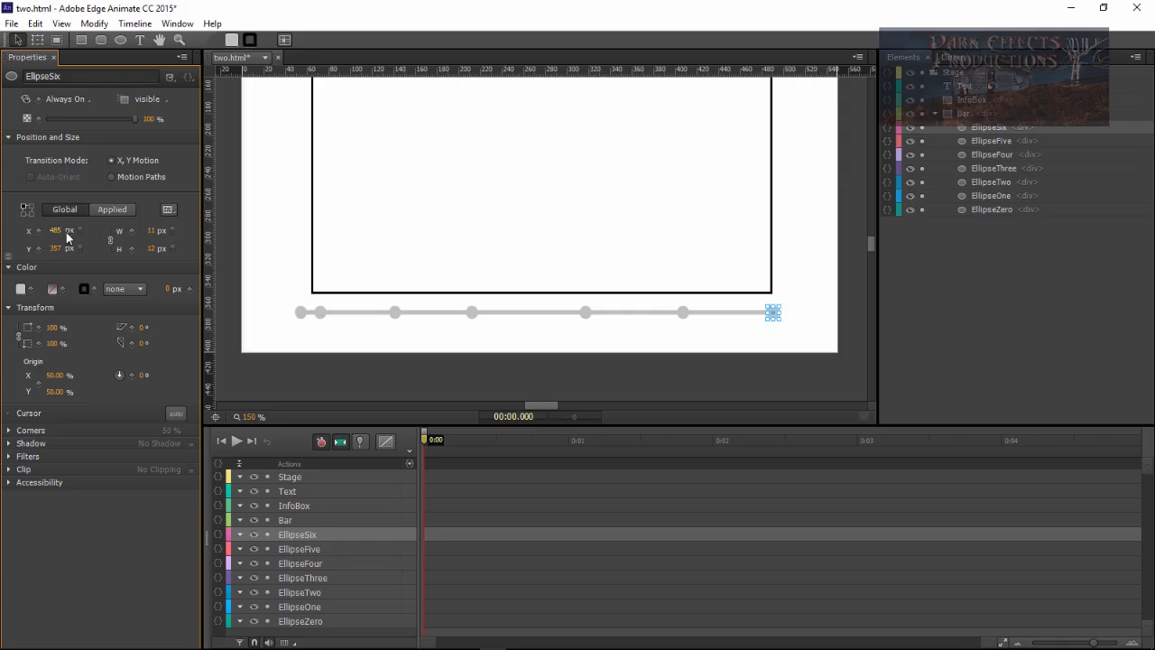
pyautogui.click(944, 350)
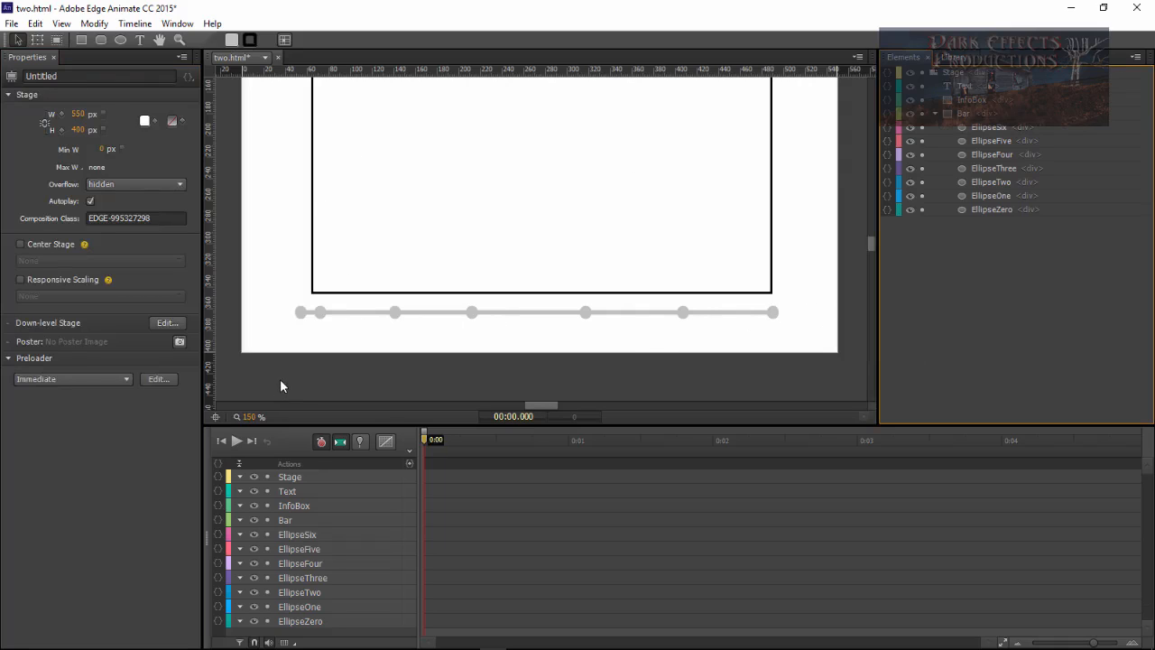
# Step: Add a timeline trigger at 0:00 that stops the Stage, keeping only sym.stop(); without the placeholder comment
pyautogui.click(409, 463)
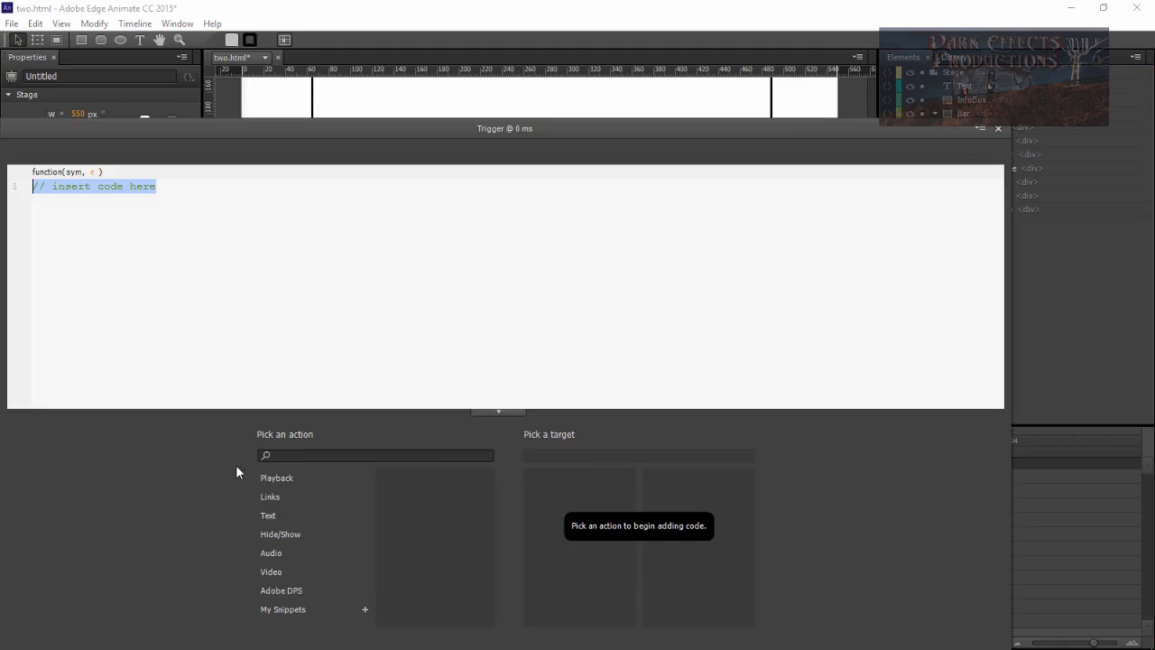
pyautogui.click(278, 477)
pyautogui.click(455, 517)
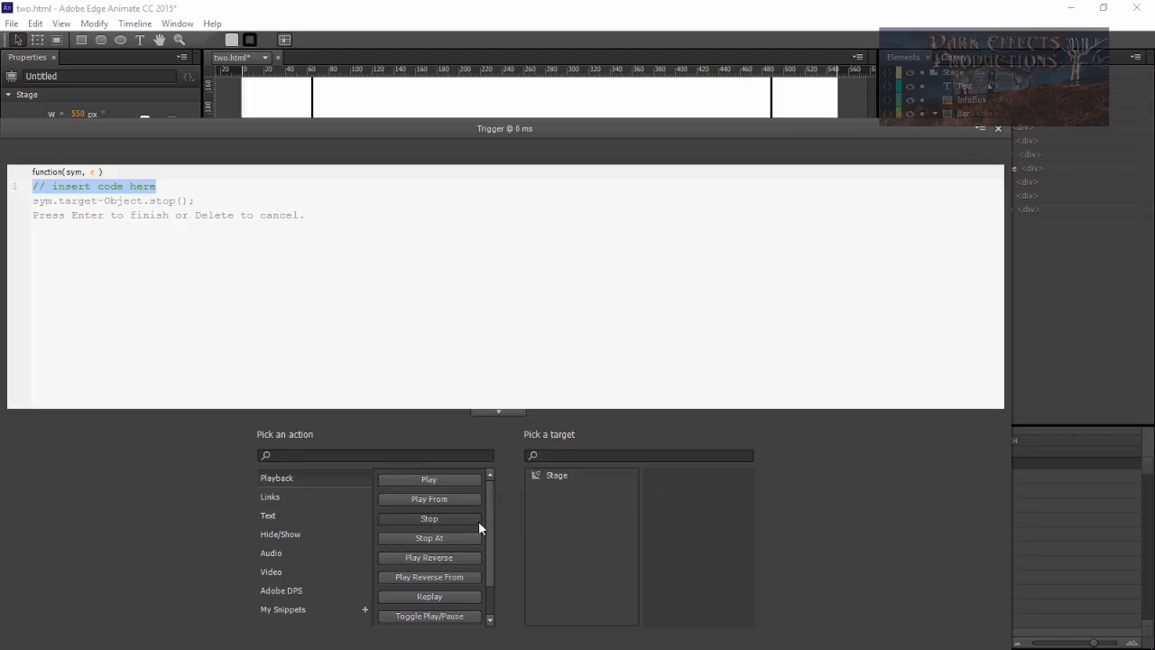
pyautogui.click(557, 477)
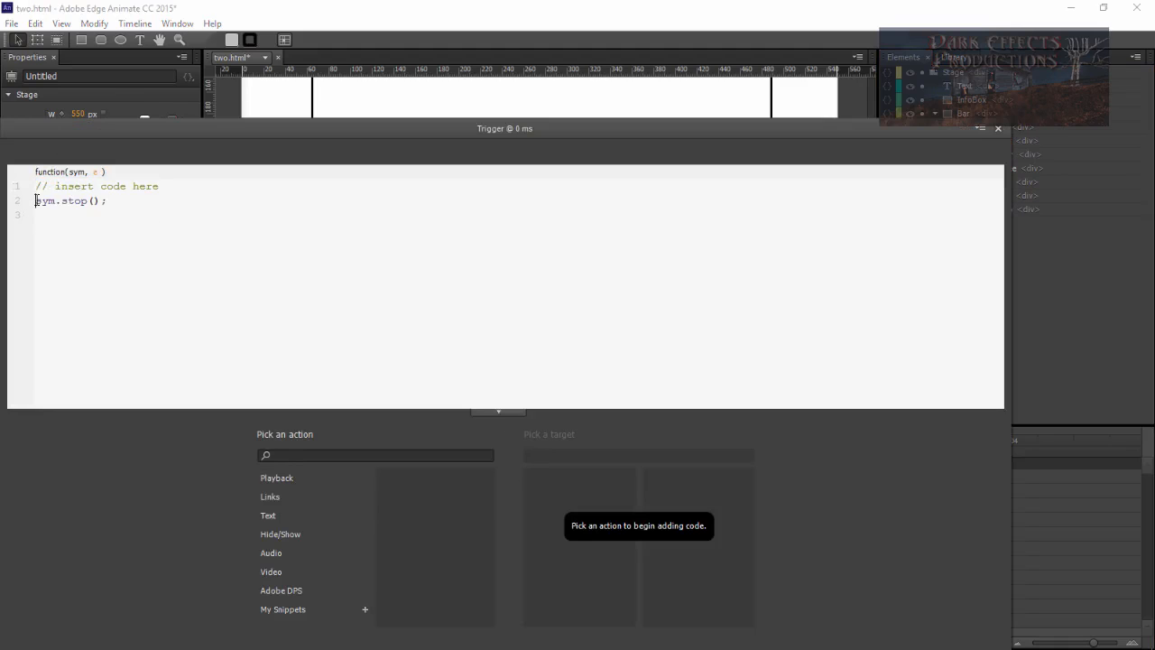
pyautogui.moveTo(34, 200); pyautogui.dragTo(27, 167)
pyautogui.press('BackSpace')
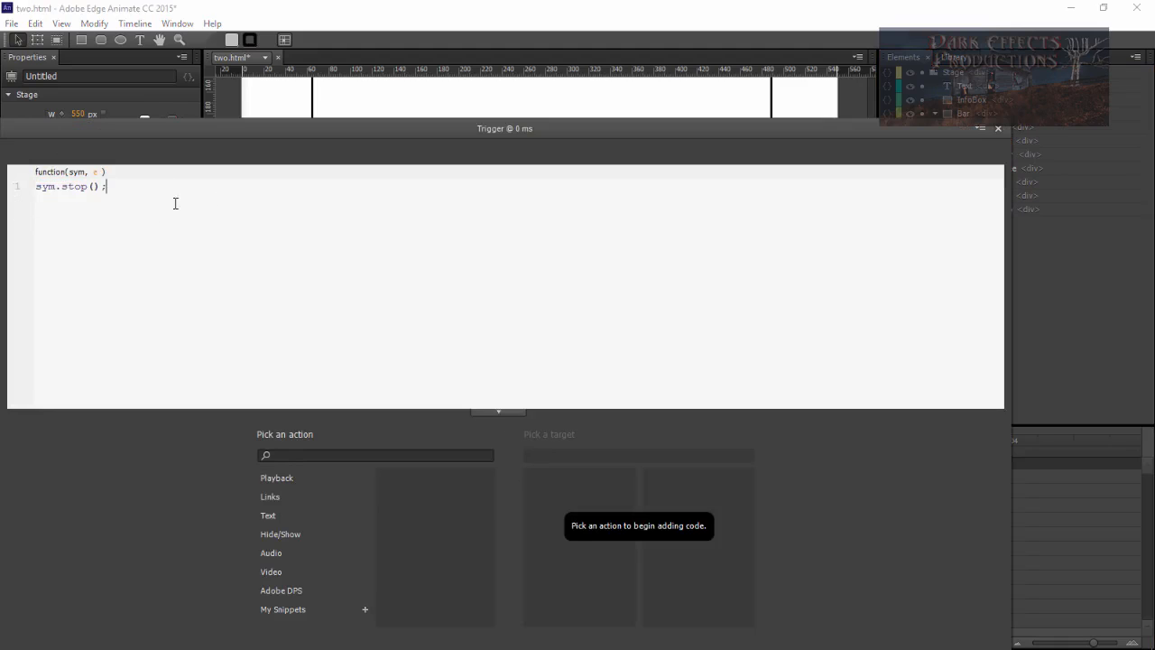
pyautogui.click(996, 131)
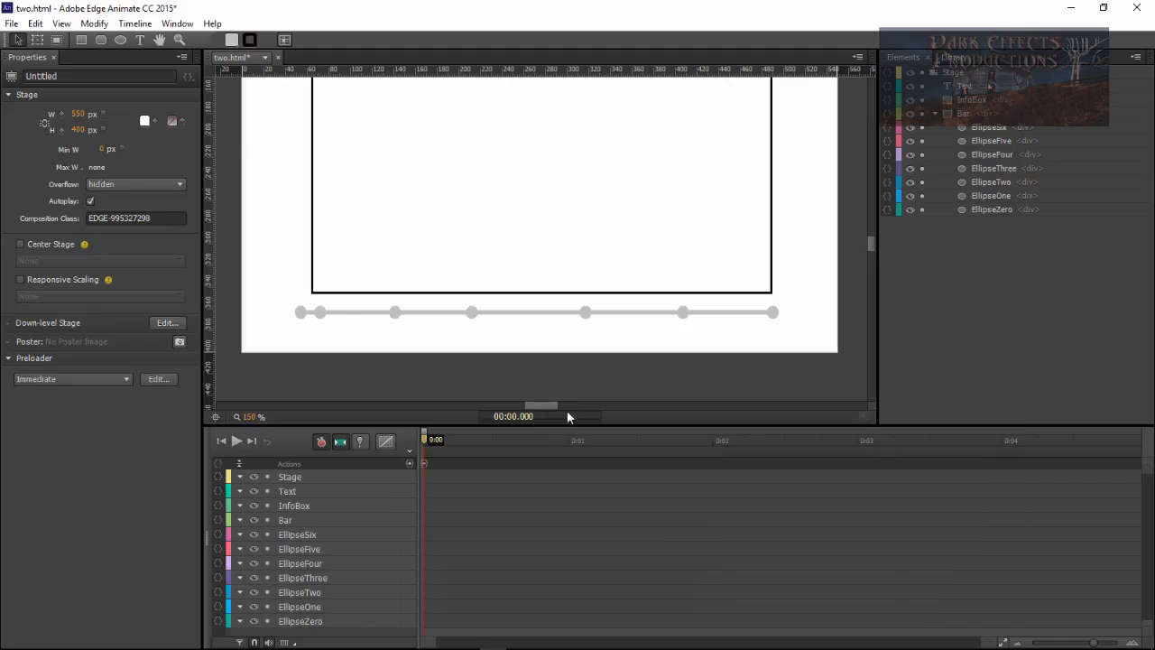
# Step: Insert the timeline labels Zero at 0:00.500 and One at 0:01
pyautogui.moveTo(426, 444); pyautogui.dragTo(500, 452)
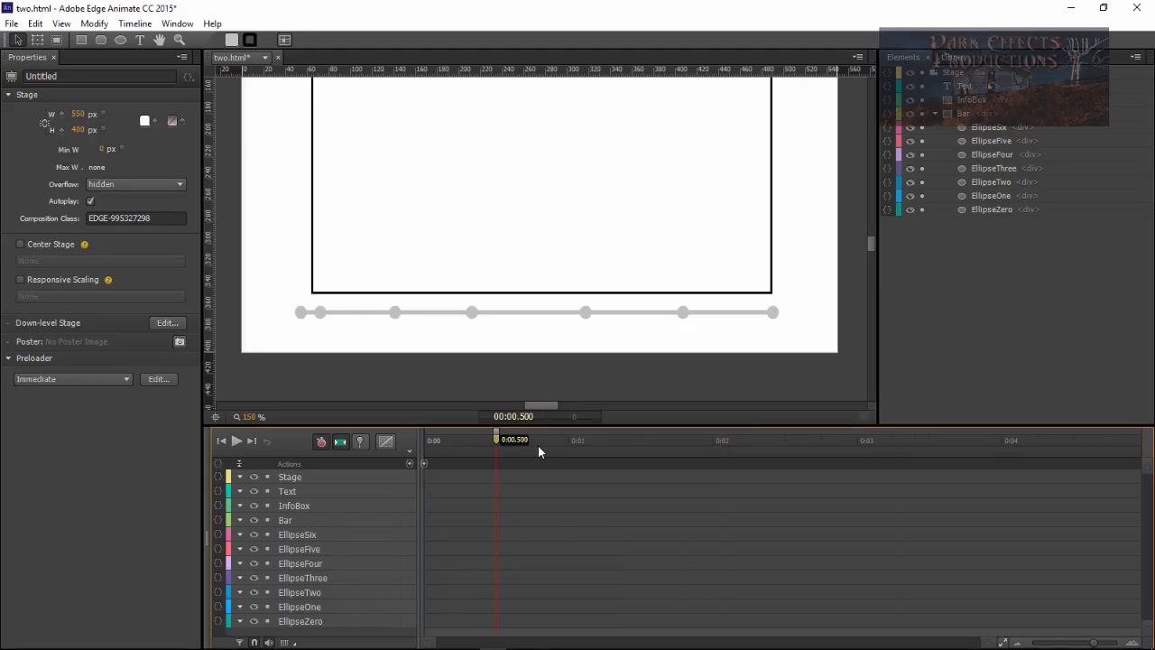
pyautogui.hotkey('ctrl', 'l')
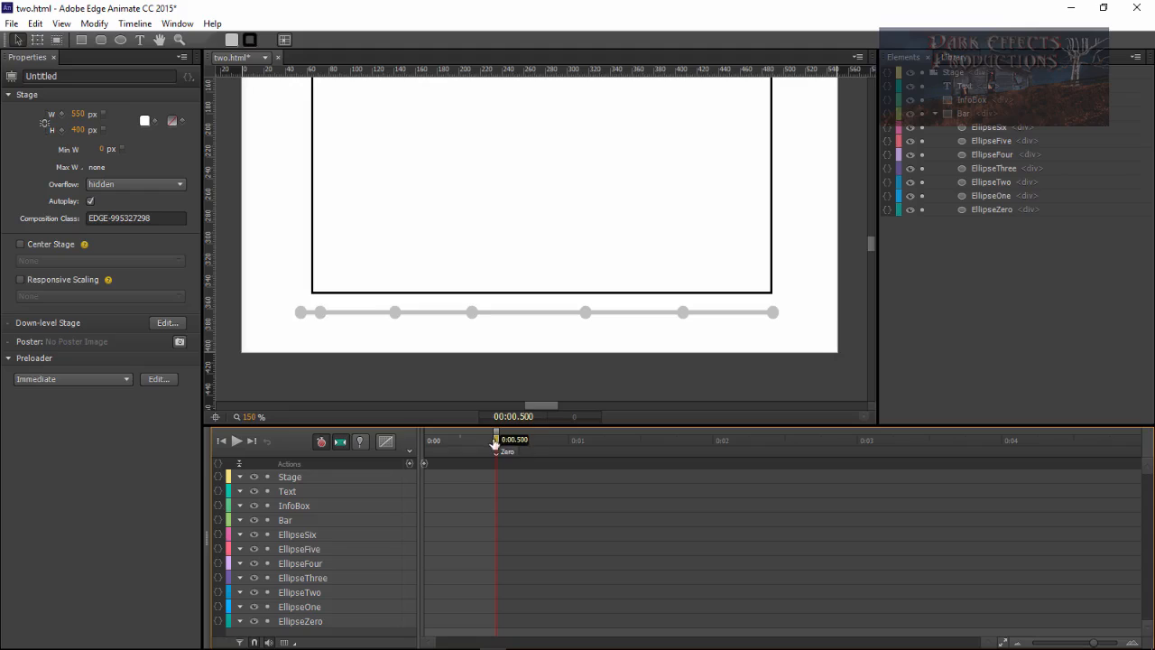
pyautogui.moveTo(558, 441); pyautogui.dragTo(569, 442)
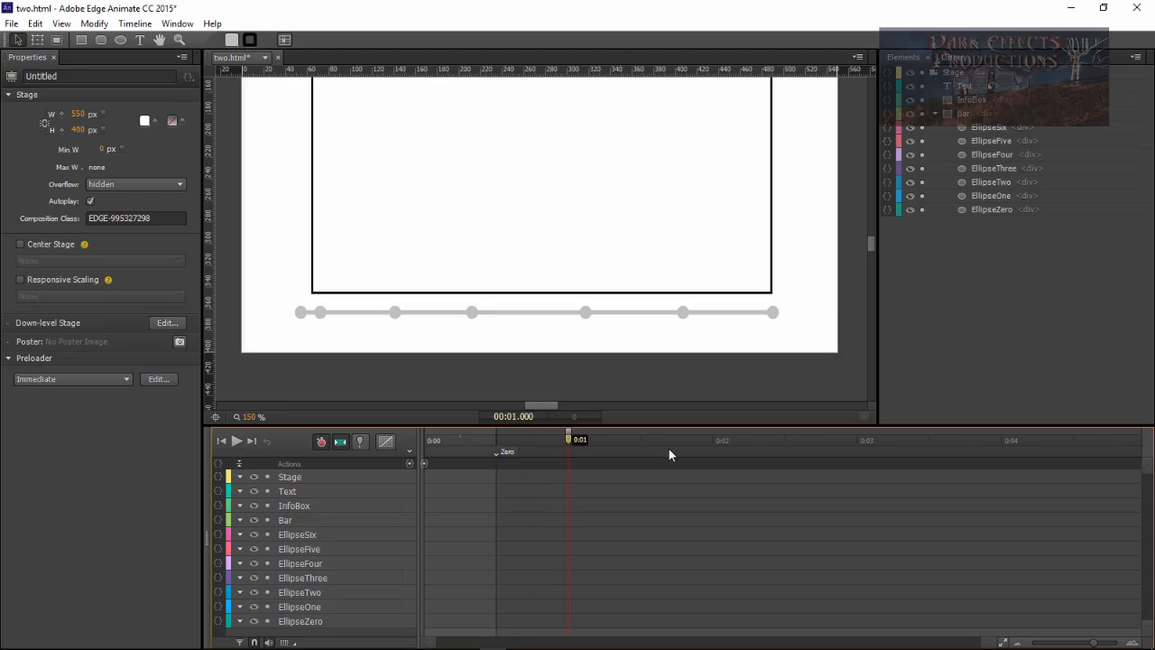
pyautogui.hotkey('ctrl', 'l')
pyautogui.write('One')
pyautogui.press('Return')
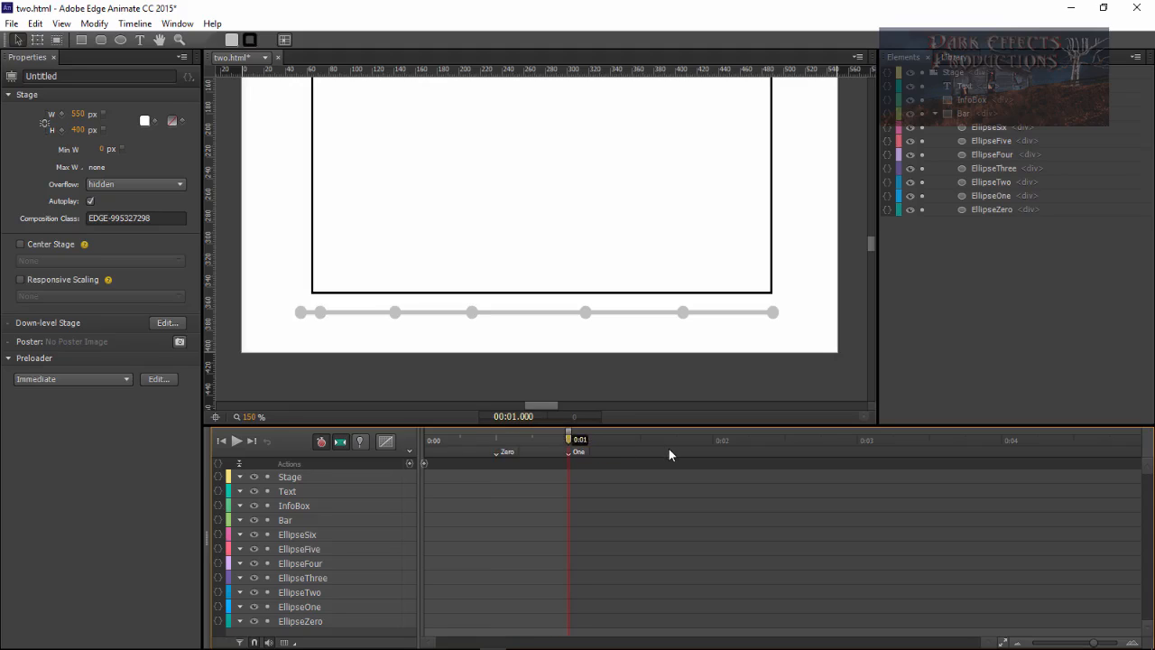
# Step: Insert the timeline labels Two, Three, Four, Five and Six at about one-second intervals from 0:02 to 0:06
pyautogui.hotkey('ctrl', 'l')
pyautogui.moveTo(570, 440); pyautogui.dragTo(861, 442)
pyautogui.write('Two')
pyautogui.press('Return')
pyautogui.hotkey('ctrl', 'l')
pyautogui.write('Three')
pyautogui.press('Return')
pyautogui.moveTo(1094, 642); pyautogui.dragTo(1086, 642)
pyautogui.moveTo(663, 440); pyautogui.dragTo(821, 441)
pyautogui.hotkey('ctrl', 'l')
pyautogui.write('Four')
pyautogui.press('Return')
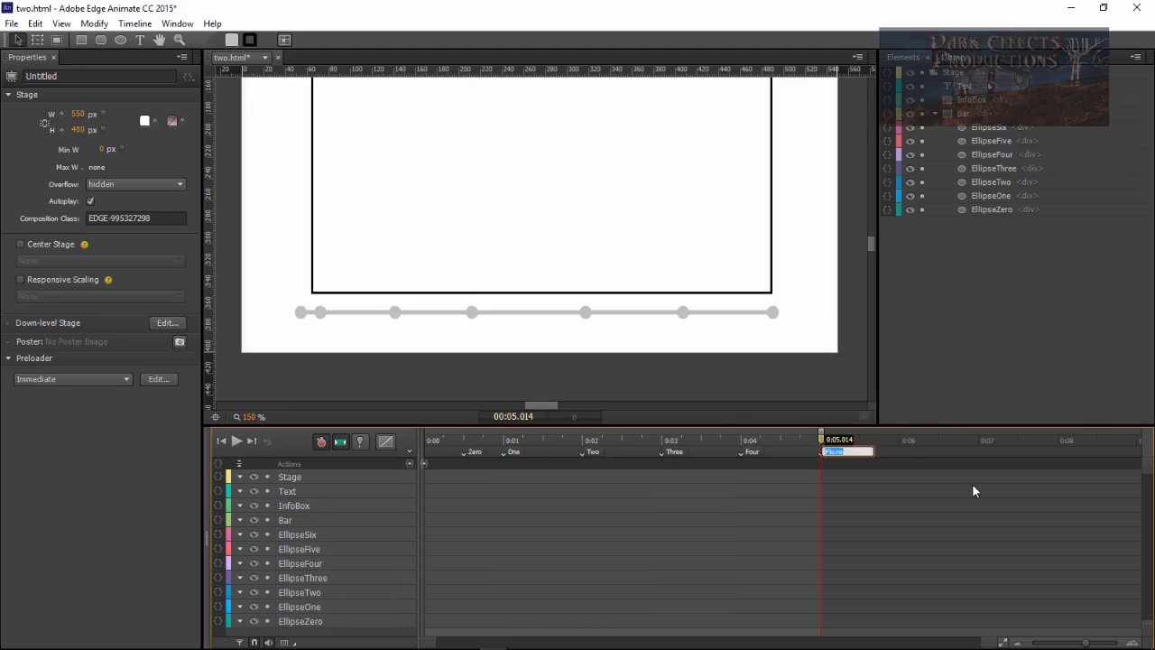
# Step: Copy the stop trigger at 0:00 and paste it at 0:00.555, just after the Zero label
pyautogui.moveTo(902, 443); pyautogui.dragTo(465, 439)
pyautogui.click(426, 464)
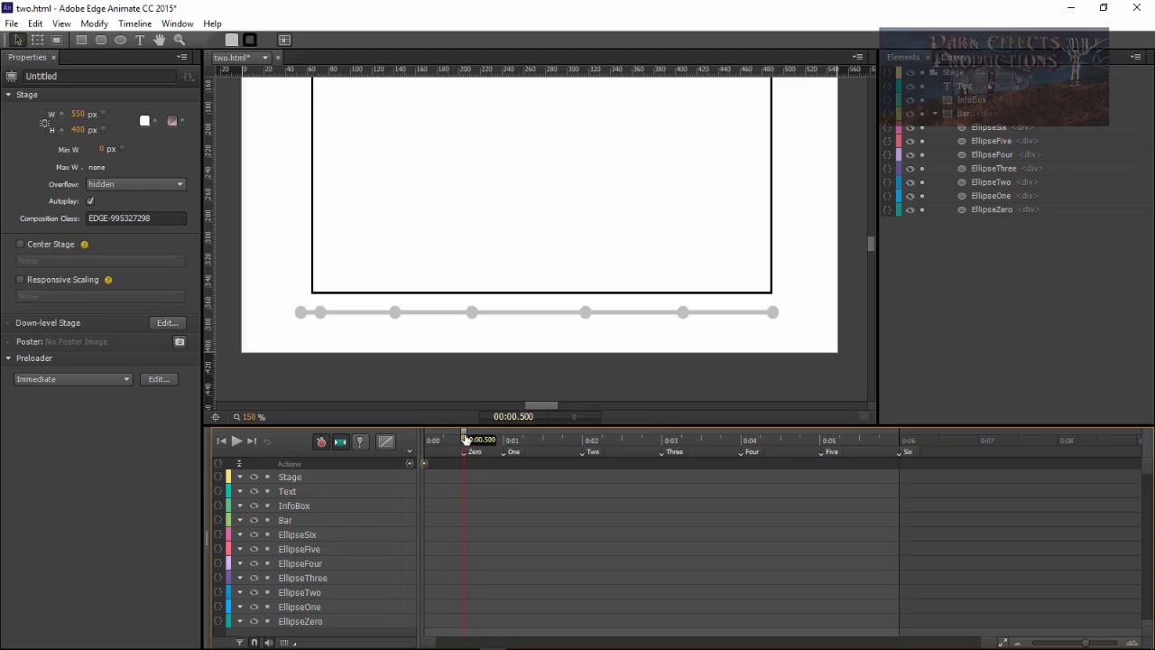
pyautogui.click(529, 417)
pyautogui.click(516, 416)
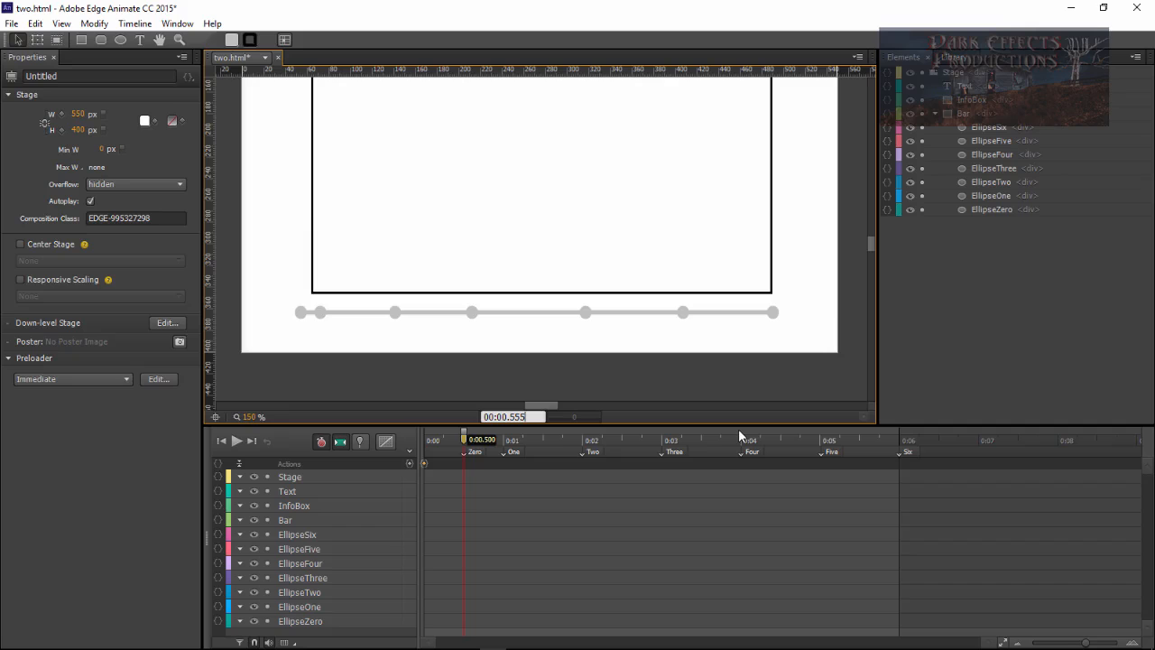
pyautogui.press('Return')
pyautogui.hotkey('ctrl', 'v')
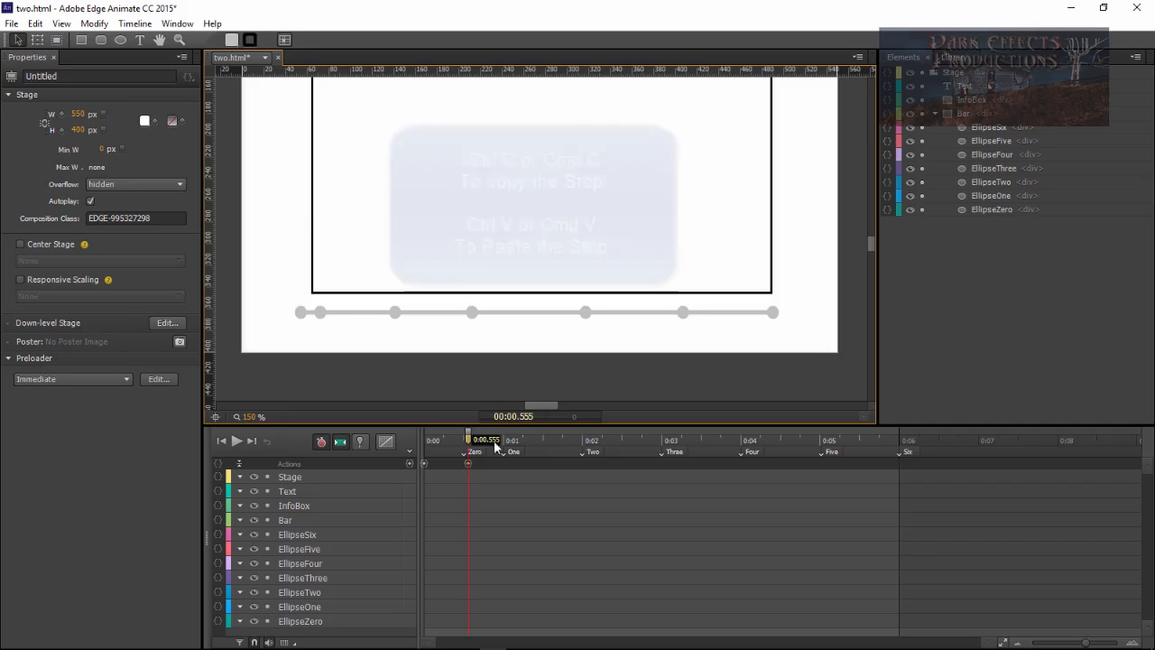
# Step: Paste the stop trigger at 0:01.134, just after the One label
pyautogui.moveTo(468, 440); pyautogui.dragTo(504, 441)
pyautogui.click(534, 417)
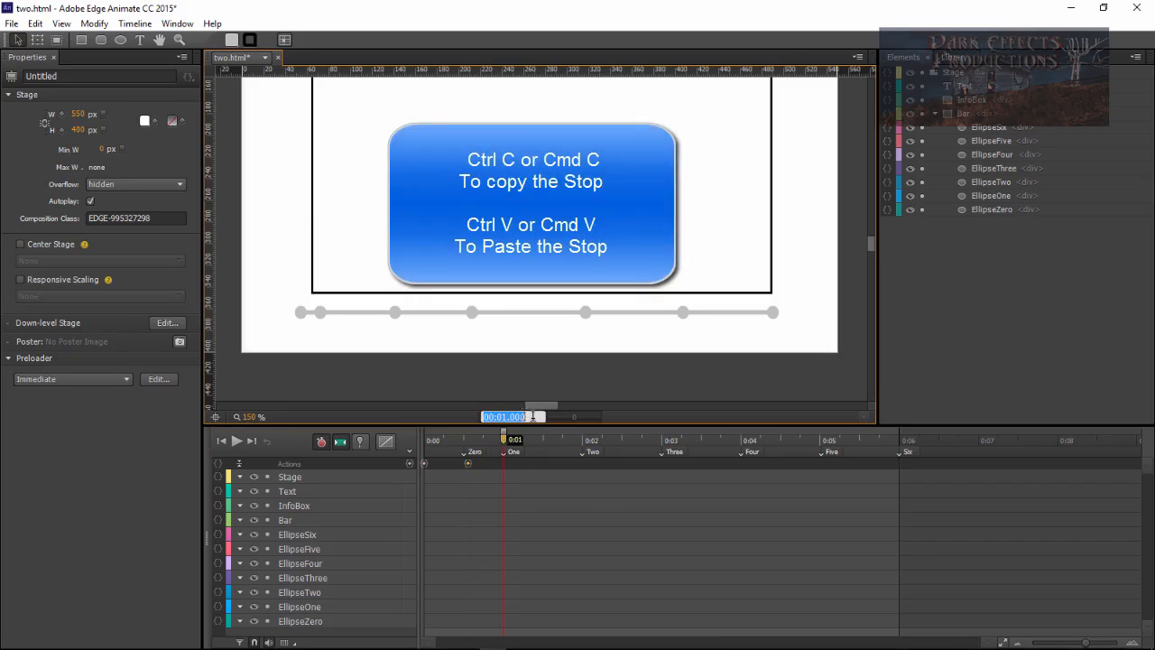
pyautogui.doubleClick(512, 417)
pyautogui.write('134')
pyautogui.press('Return')
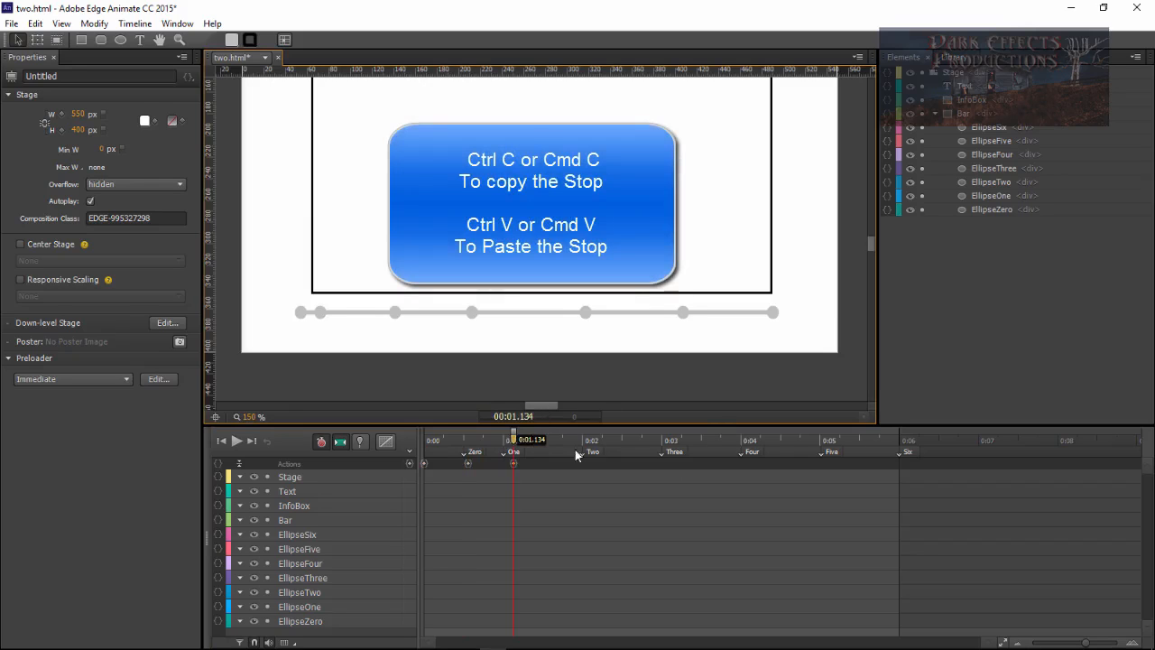
# Step: Paste the stop trigger at 0:02.134, just after the Two label
pyautogui.moveTo(513, 441); pyautogui.dragTo(582, 441)
pyautogui.click(524, 418)
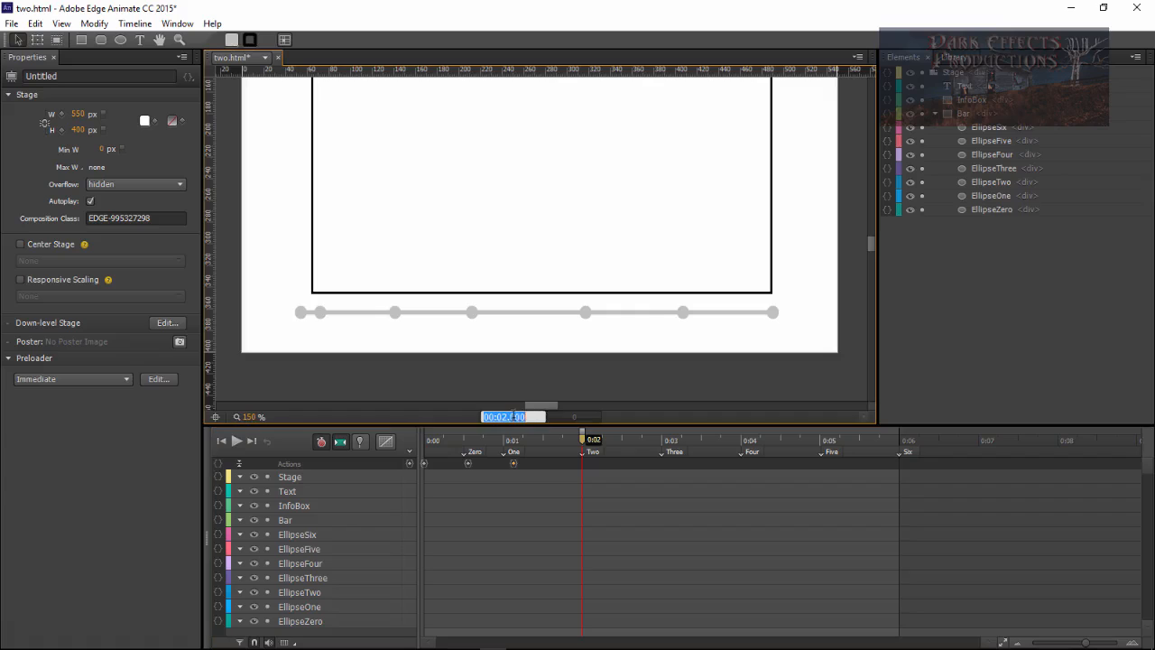
pyautogui.doubleClick(523, 417)
pyautogui.write('134')
pyautogui.press('Return')
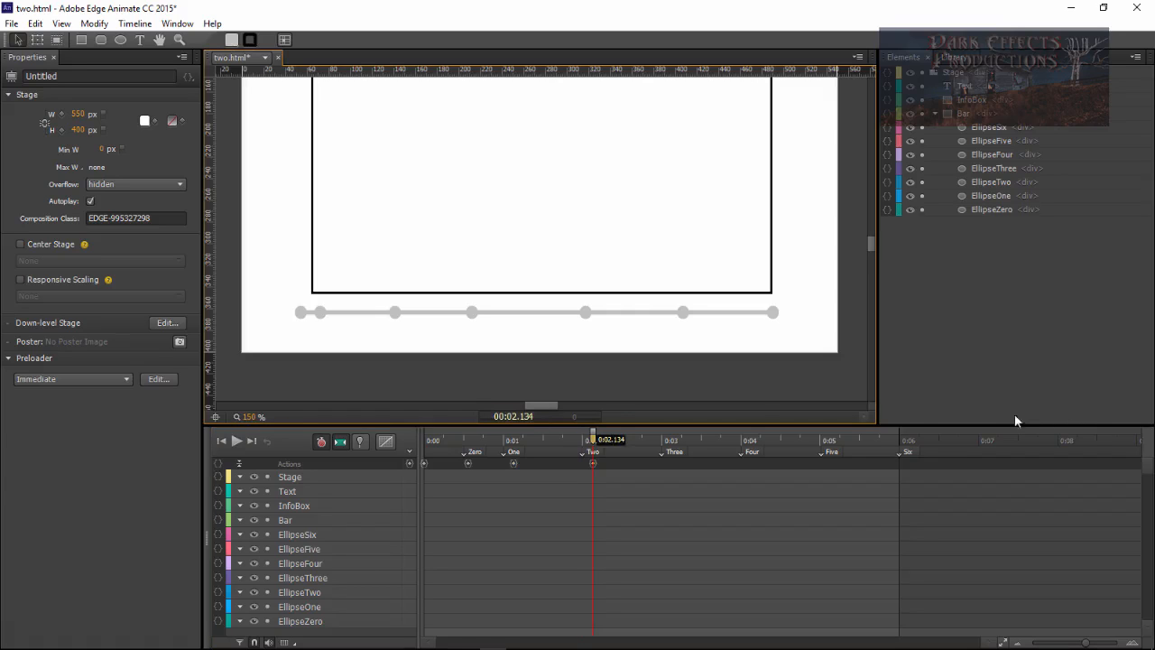
# Step: Paste the stop trigger 134 ms past the 3, 4 and 5 second marks, just after labels Three, Four and Five
pyautogui.moveTo(633, 442); pyautogui.dragTo(921, 444)
pyautogui.click(835, 450)
pyautogui.doubleClick(523, 417)
pyautogui.write('134')
pyautogui.press('Return')
# Step: Paste the stop trigger at 0:06.134, just after the Six label, and select the Bar layer
pyautogui.click(909, 451)
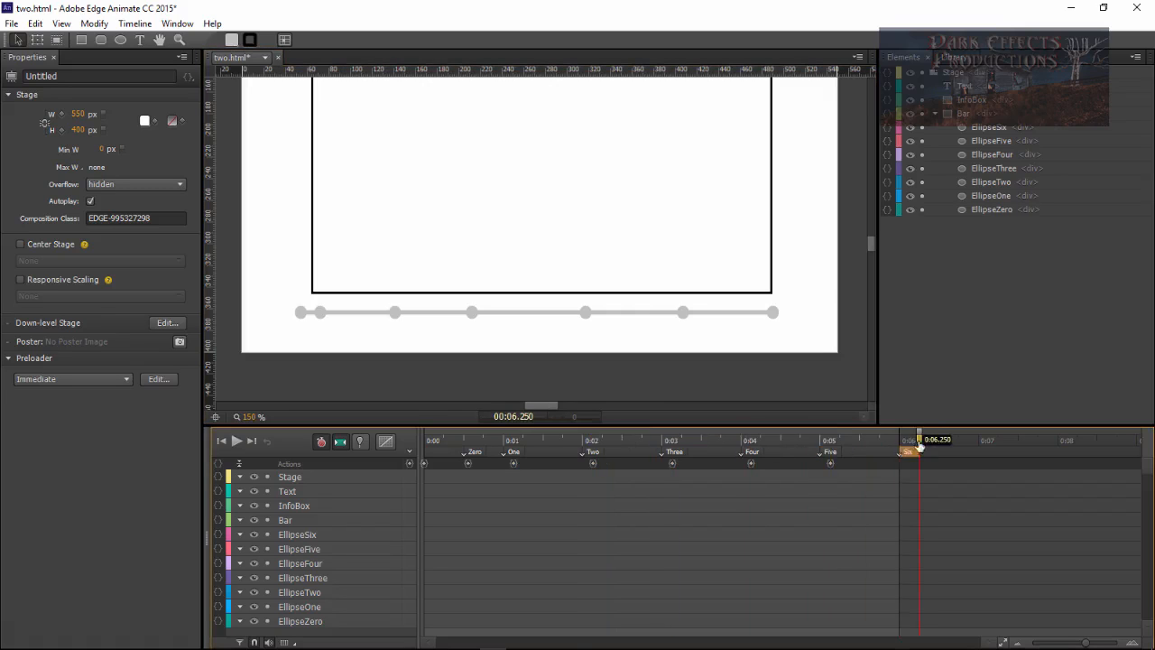
pyautogui.click(520, 417)
pyautogui.click(524, 417)
pyautogui.press('BackSpace')
pyautogui.press('BackSpace')
pyautogui.press('BackSpace')
pyautogui.write('134')
pyautogui.press('Return')
pyautogui.click(891, 520)
pyautogui.hotkey('ctrl', 'v')
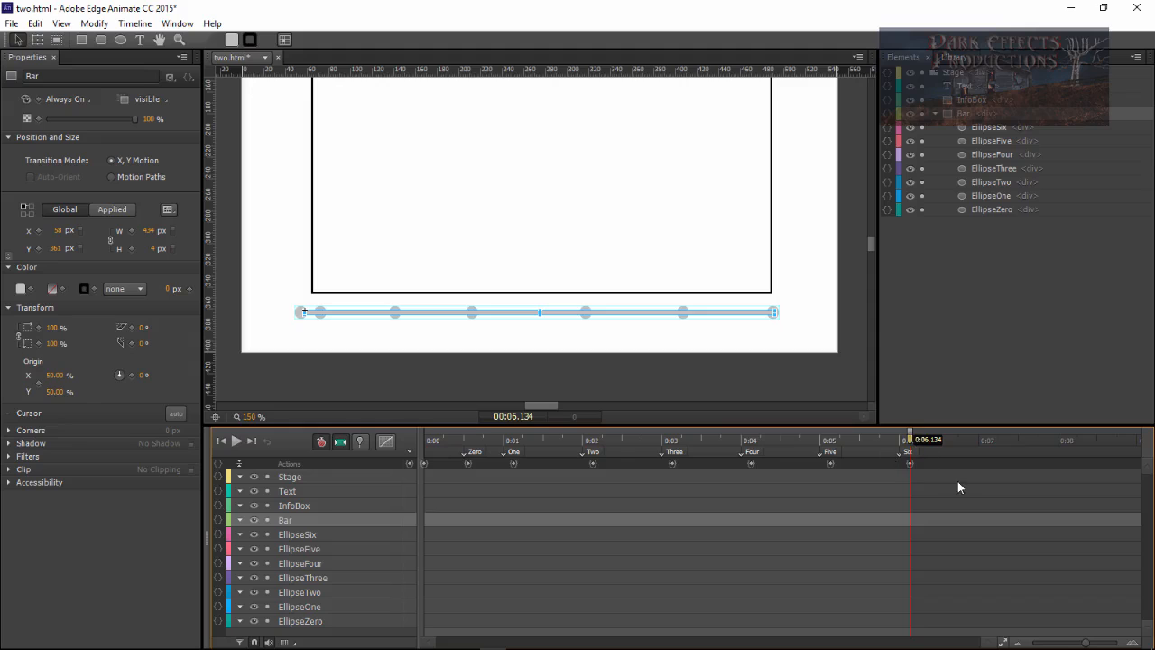
# Step: Pin the Bar's full width at 0:06.134 and set its width to 1 px at 0:00.500 to animate its growth
pyautogui.press('p')
pyautogui.moveTo(909, 442); pyautogui.dragTo(465, 441)
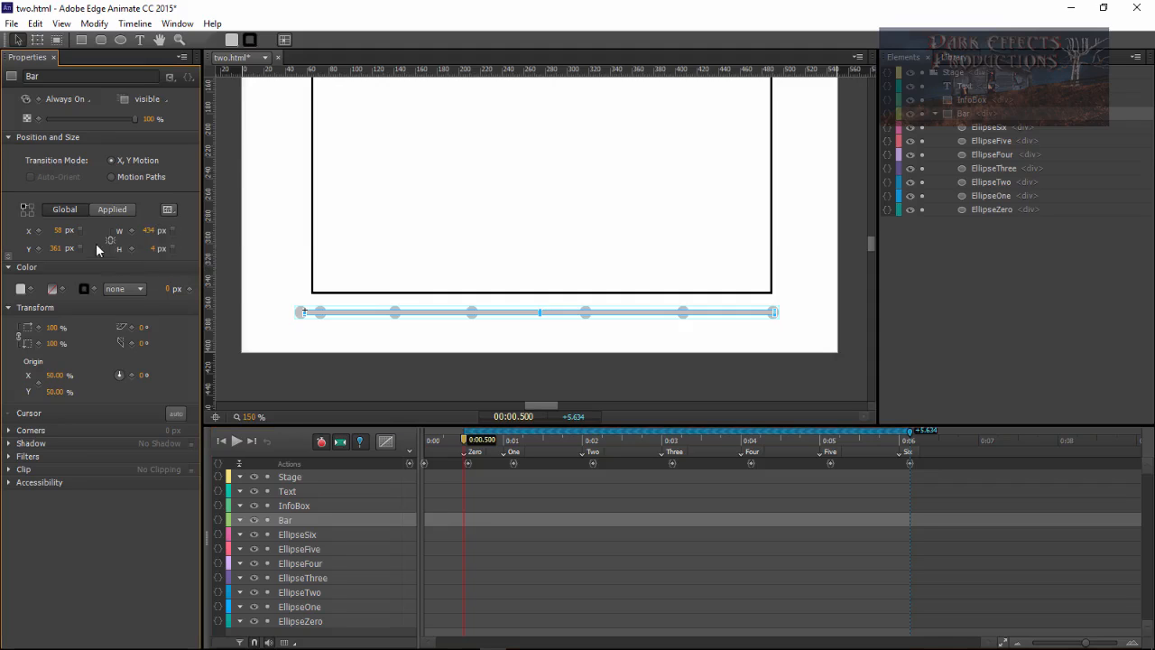
pyautogui.click(149, 231)
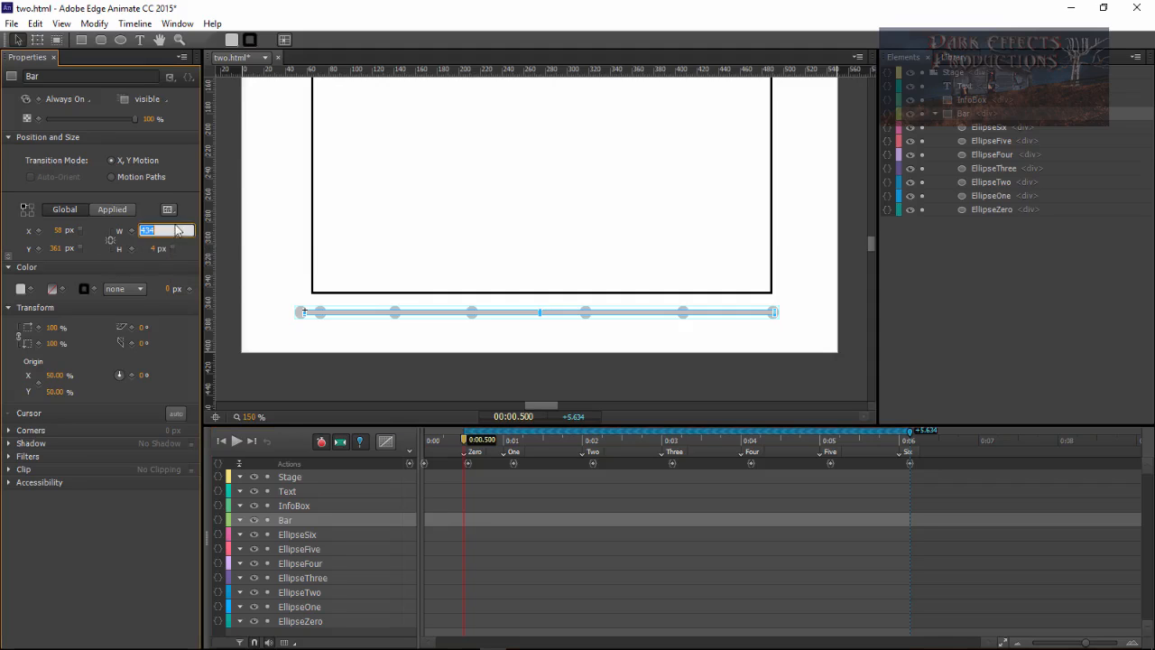
pyautogui.write('1')
pyautogui.press('Return')
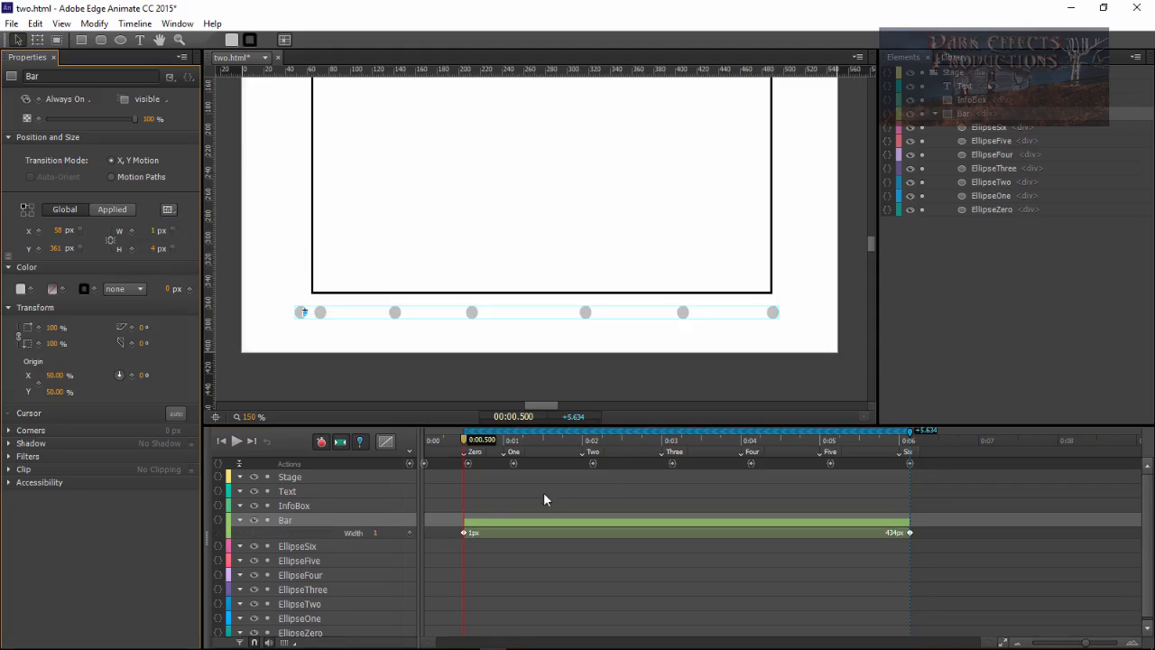
# Step: Scrub through the Bar's width animation between labels Zero and Six, ending on the stop at 0:01.134
pyautogui.moveTo(463, 441); pyautogui.dragTo(917, 443)
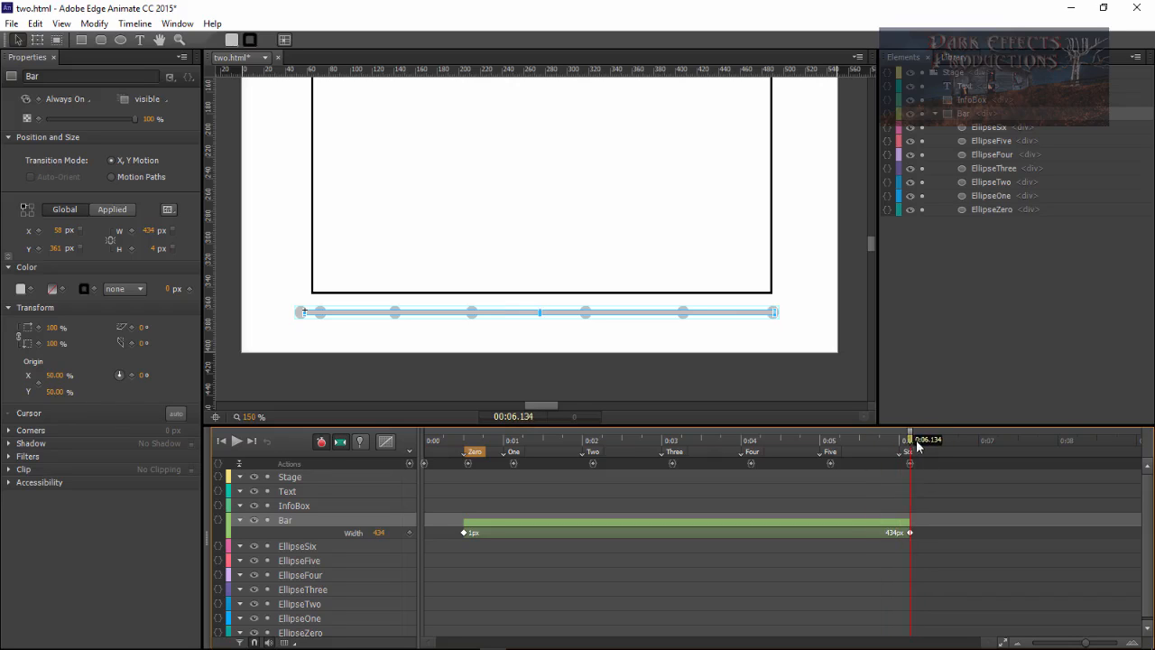
pyautogui.moveTo(786, 440); pyautogui.dragTo(465, 442)
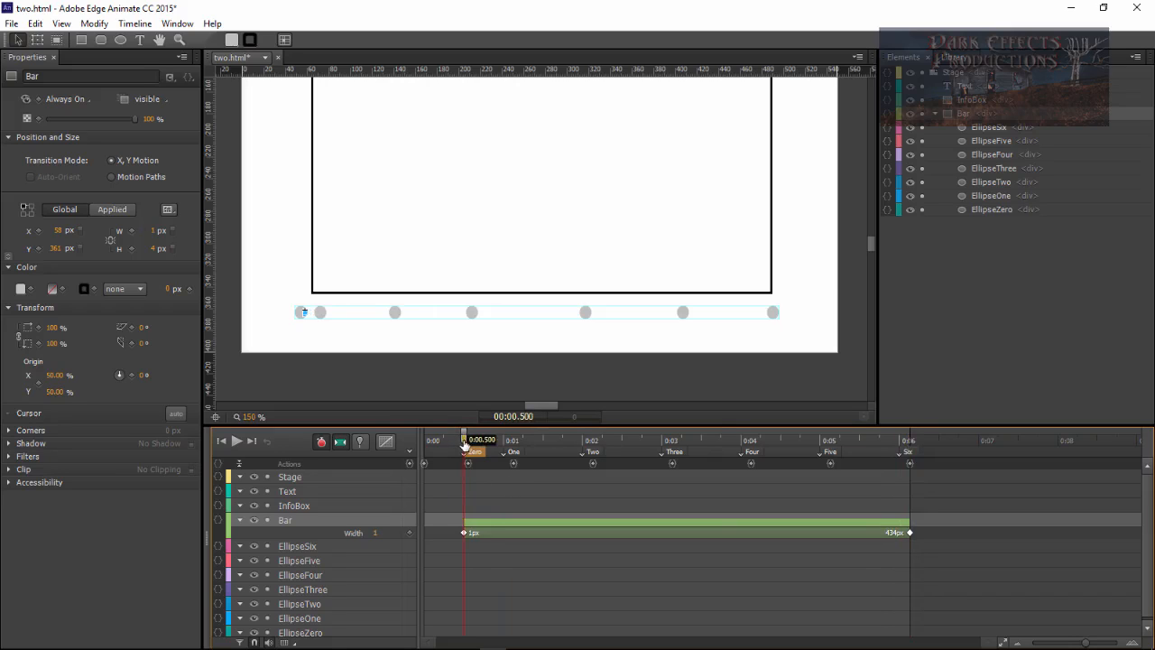
pyautogui.moveTo(465, 445); pyautogui.dragTo(513, 447)
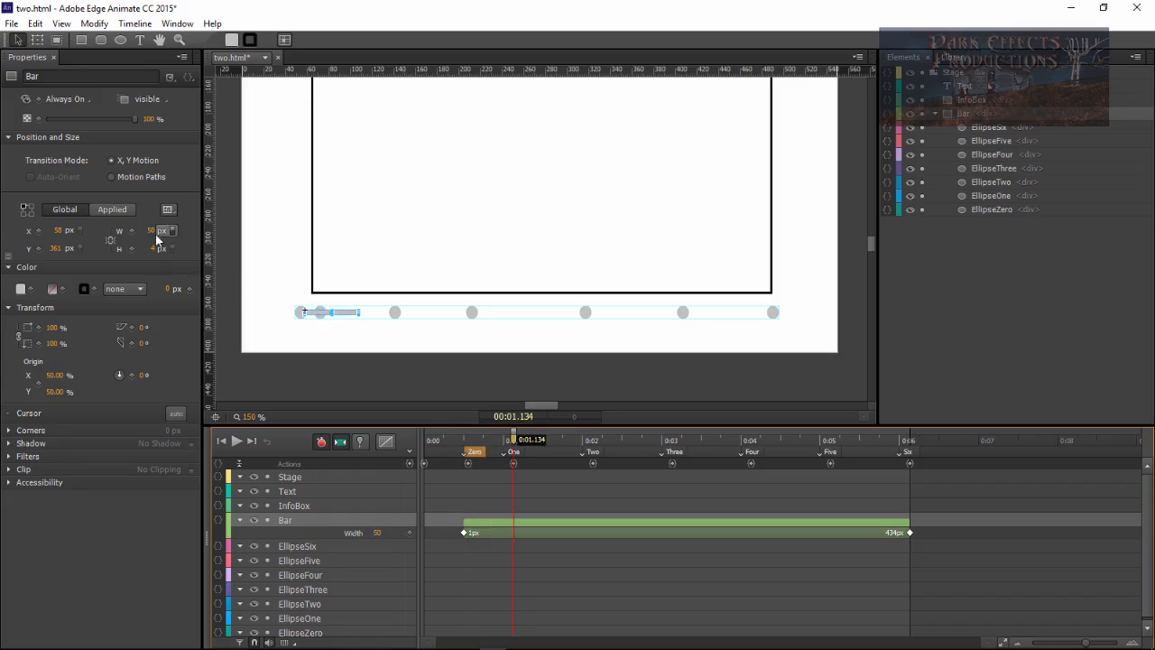
# Step: Set the Bar's width to 14 px at 0:01.134, 84 px at 0:02.134 and 154 px at 0:03.134
pyautogui.moveTo(150, 231); pyautogui.dragTo(120, 231)
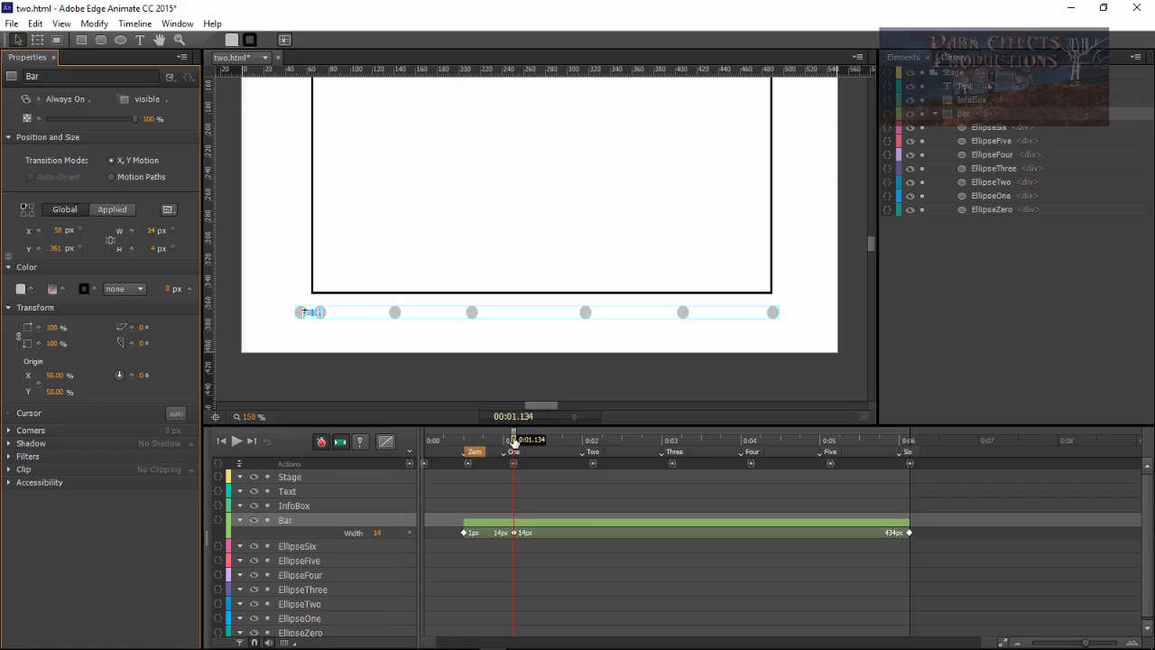
pyautogui.moveTo(513, 439); pyautogui.dragTo(593, 441)
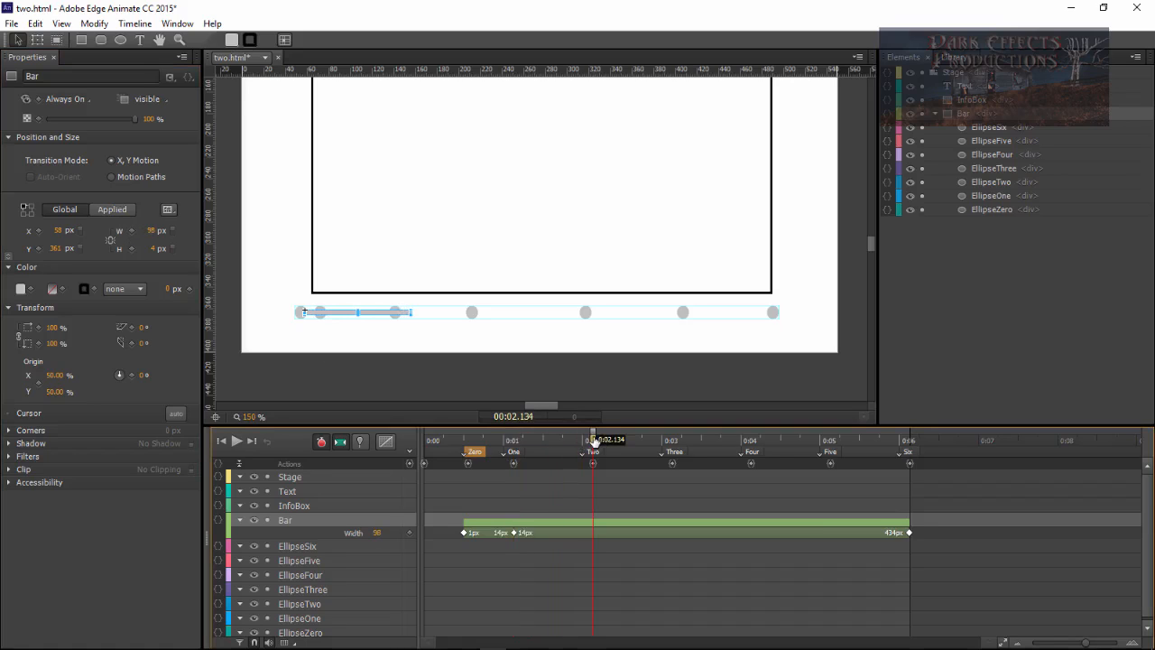
pyautogui.moveTo(150, 237); pyautogui.dragTo(142, 237)
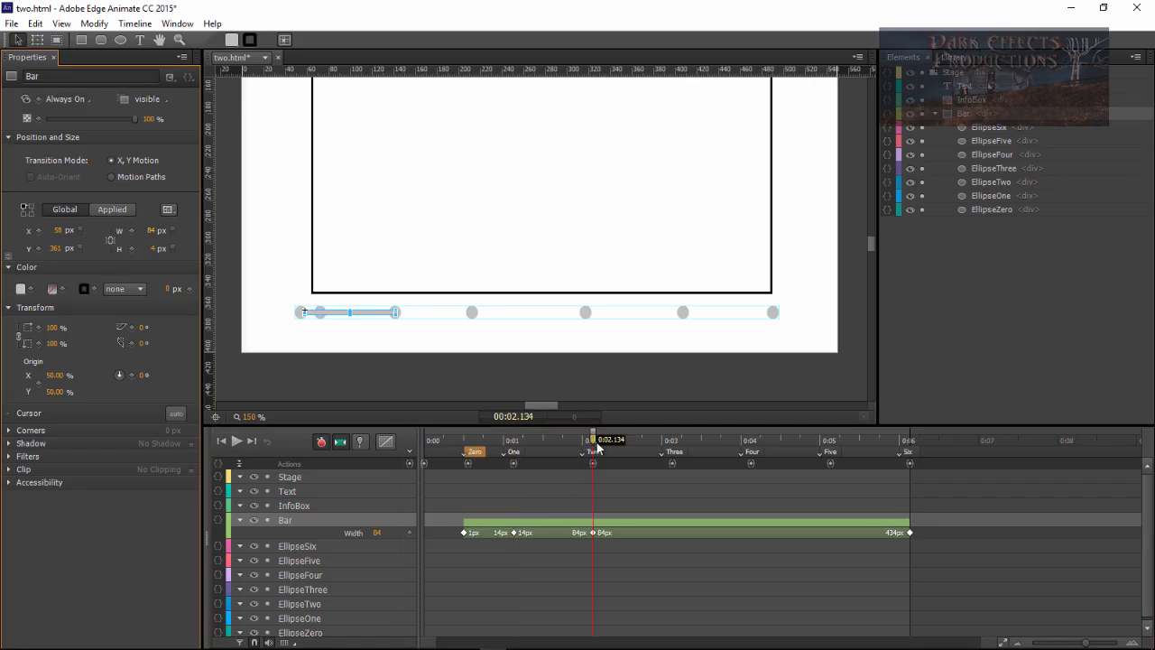
pyautogui.moveTo(593, 441); pyautogui.dragTo(672, 441)
pyautogui.moveTo(150, 235); pyautogui.dragTo(139, 234)
# Step: Set the Bar's width to 259 px at 0:04.134 and 349 px at 0:05.134
pyautogui.moveTo(672, 441); pyautogui.dragTo(752, 441)
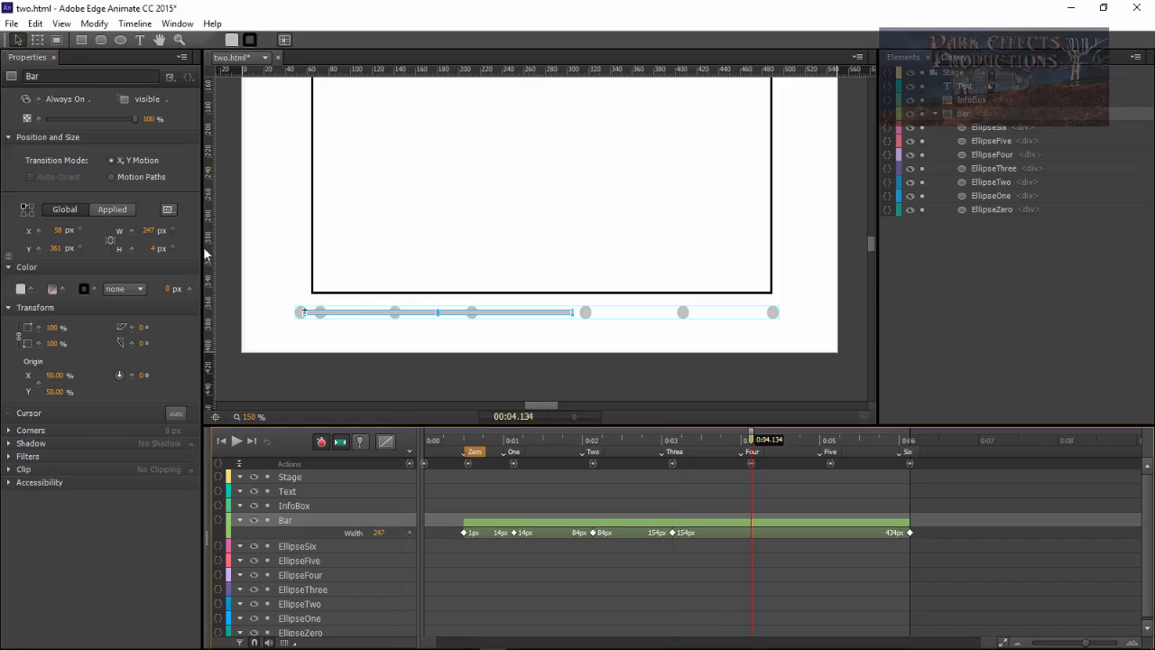
pyautogui.moveTo(150, 234); pyautogui.dragTo(159, 235)
pyautogui.moveTo(753, 445); pyautogui.dragTo(831, 444)
pyautogui.moveTo(149, 234); pyautogui.dragTo(152, 235)
# Step: Return the playhead to 0:00.555, deselect the Bar and save the composition
pyautogui.moveTo(831, 444); pyautogui.dragTo(468, 440)
pyautogui.click(894, 397)
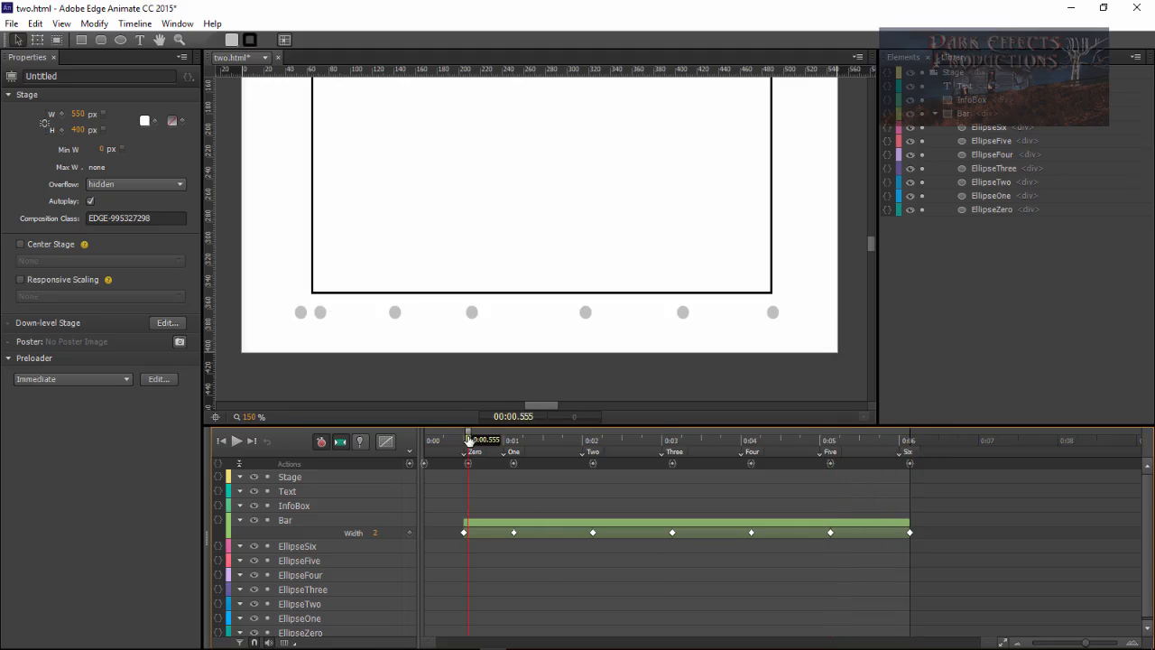
pyautogui.hotkey('ctrl', 's')
pyautogui.scroll(-1, 1147, 557)
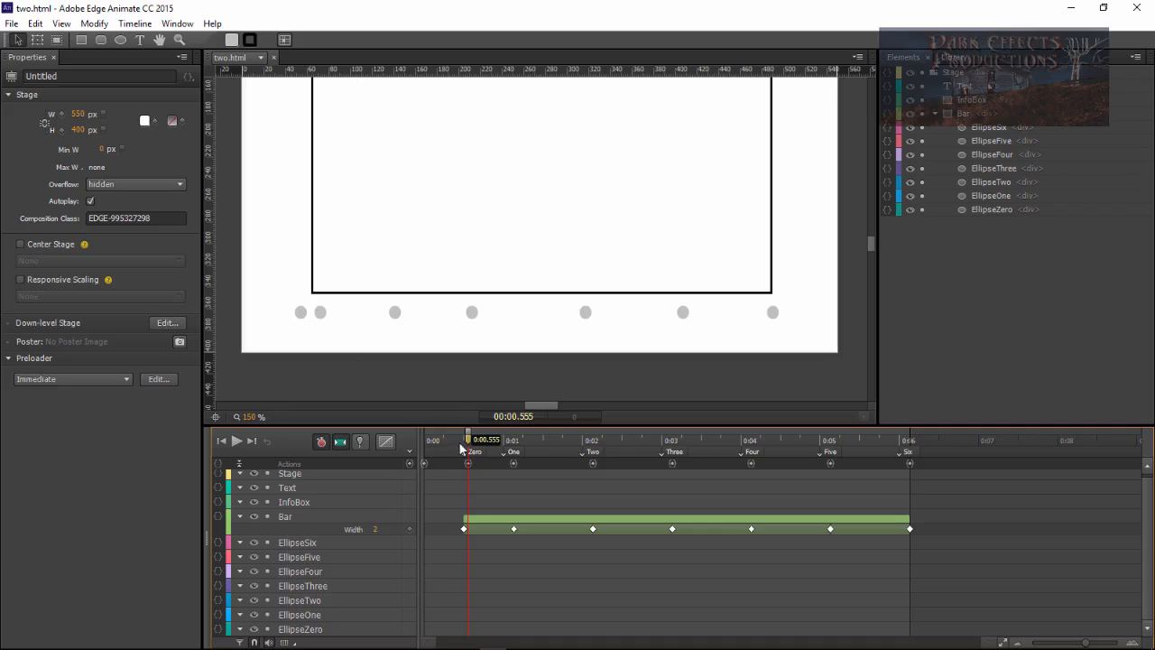
# Step: Set the Bar's background color to orange, rgba(248,101,1,1.00), with the playhead at 0:01.750
pyautogui.moveTo(469, 442); pyautogui.dragTo(562, 442)
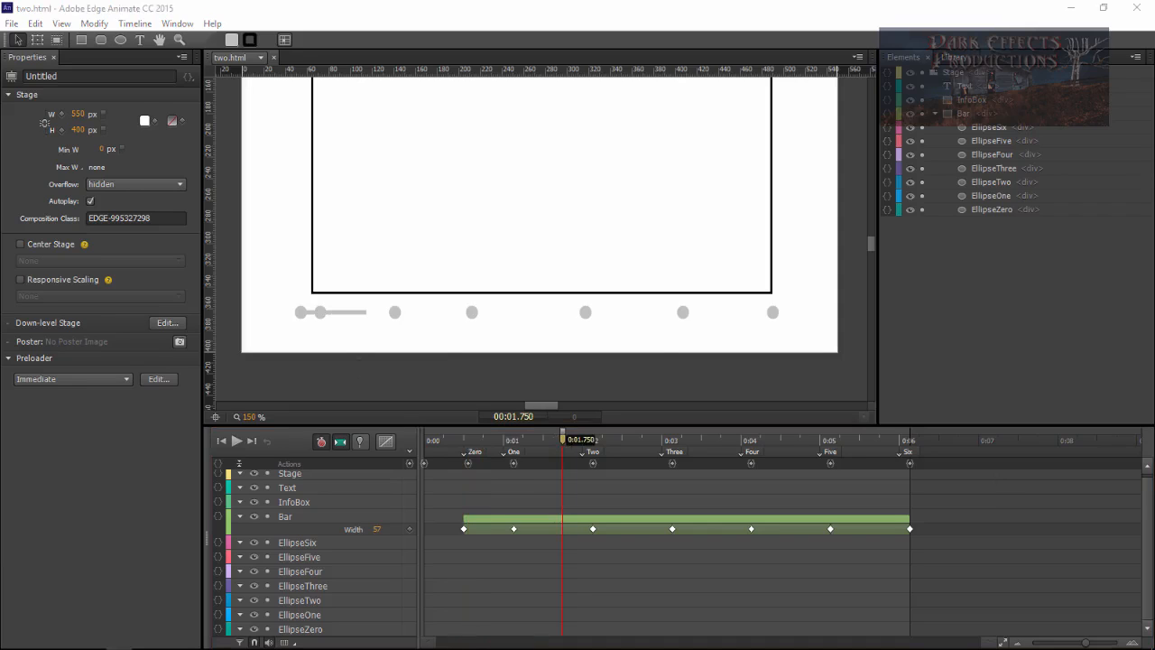
pyautogui.click(559, 441)
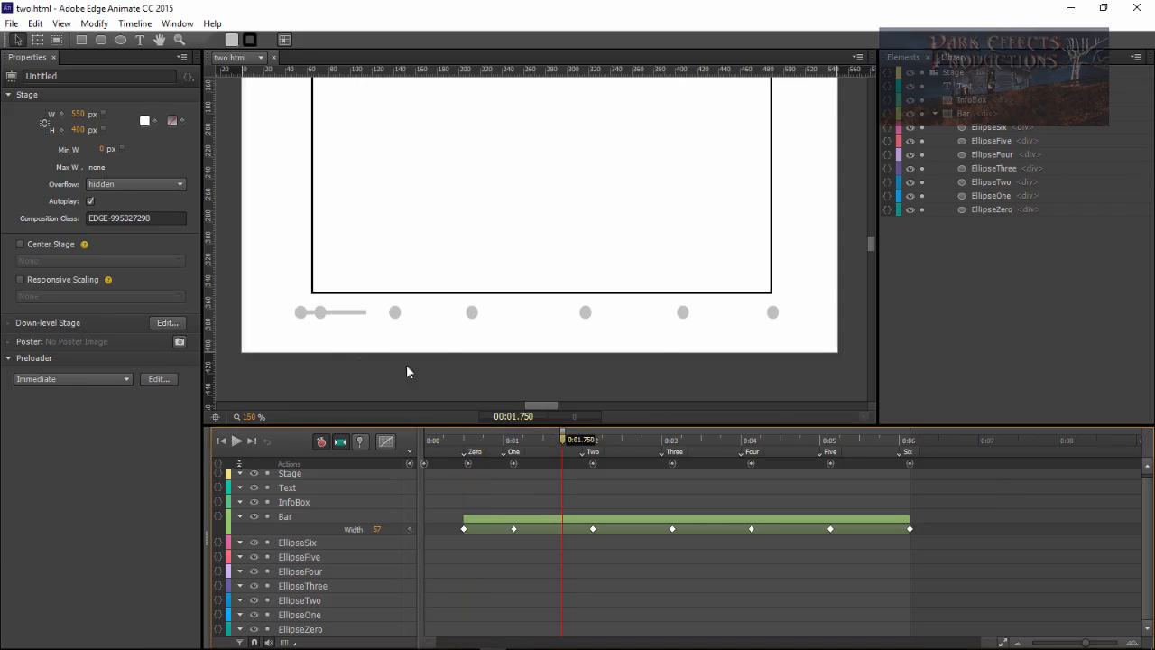
pyautogui.click(336, 314)
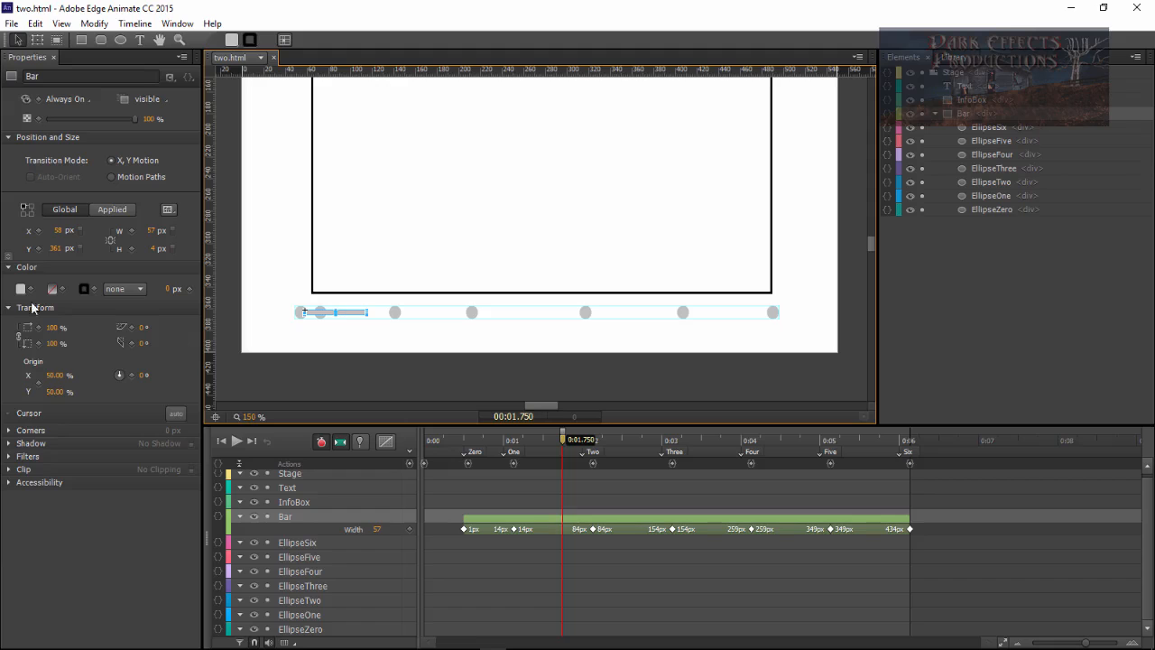
pyautogui.click(21, 290)
pyautogui.click(116, 612)
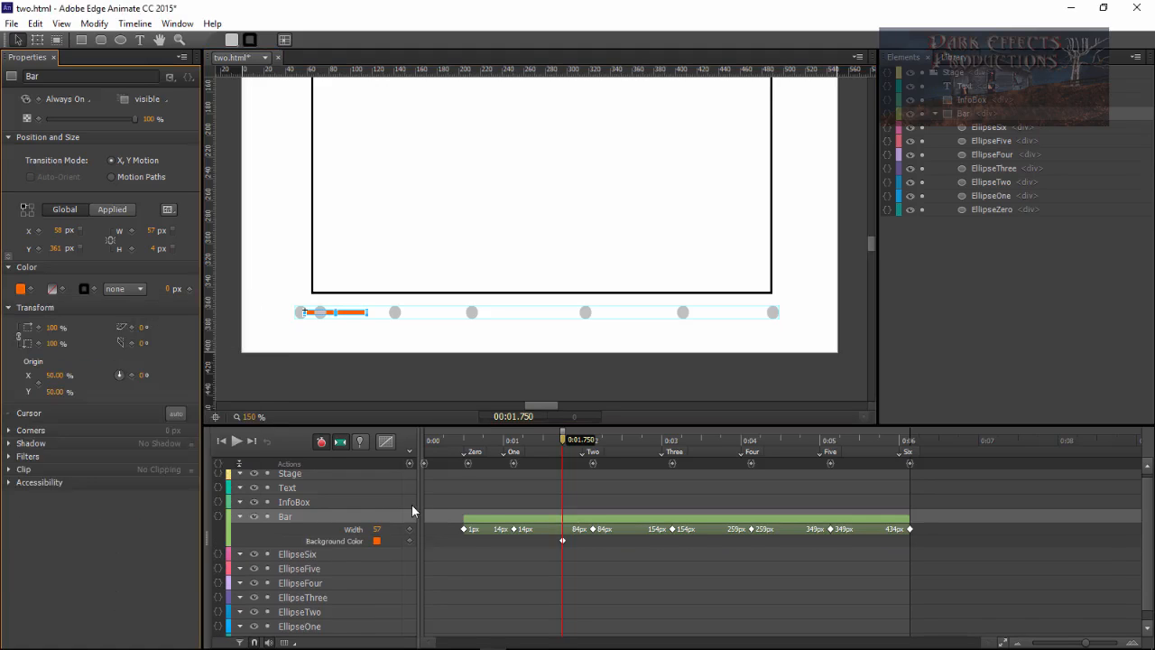
pyautogui.click(20, 288)
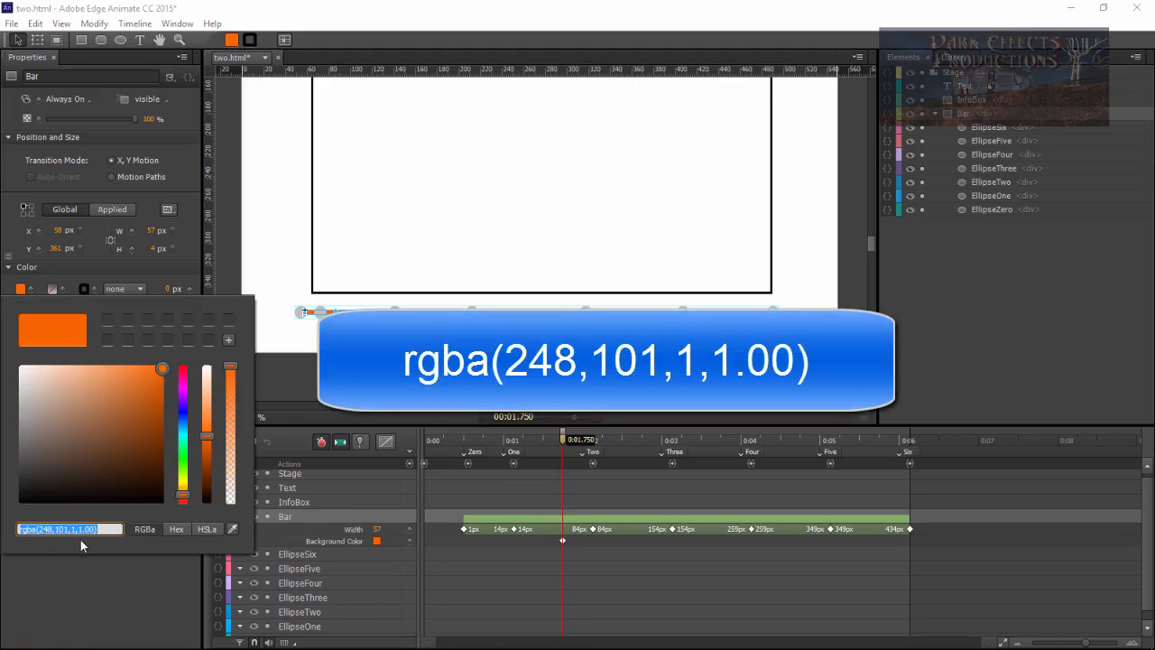
pyautogui.click(109, 574)
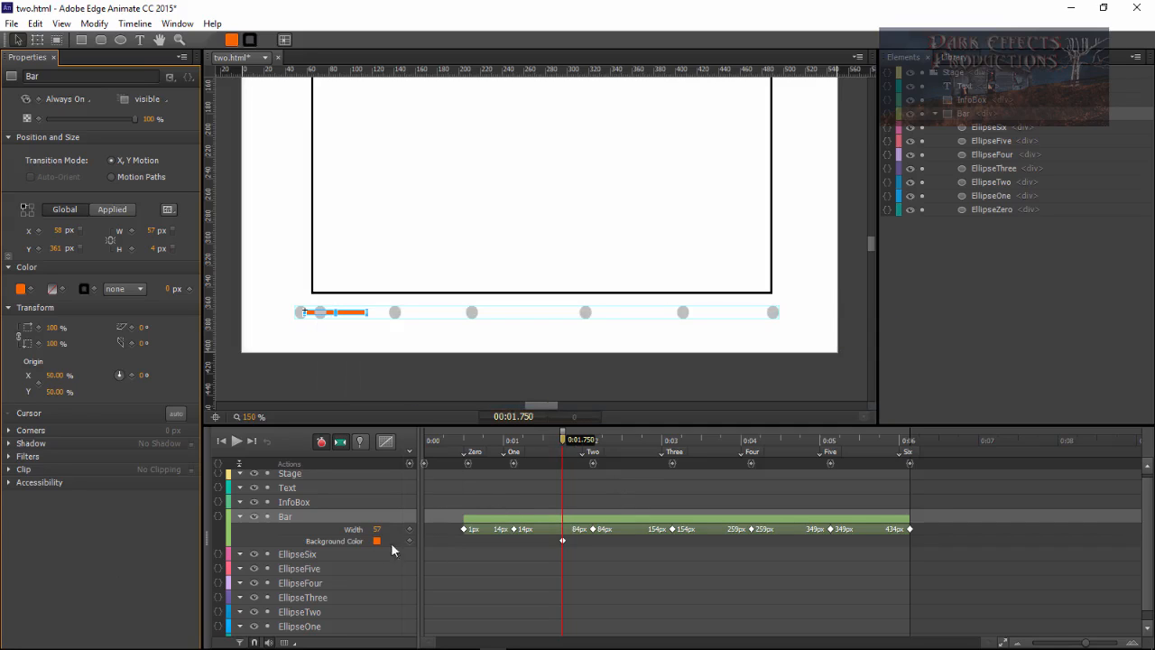
# Step: Select all seven ellipses, EllipseSix through EllipseZero, and give them the same orange fill as the Bar
pyautogui.click(304, 556)
pyautogui.keyDown('shift'); pyautogui.click(311, 570); pyautogui.keyUp('shift')
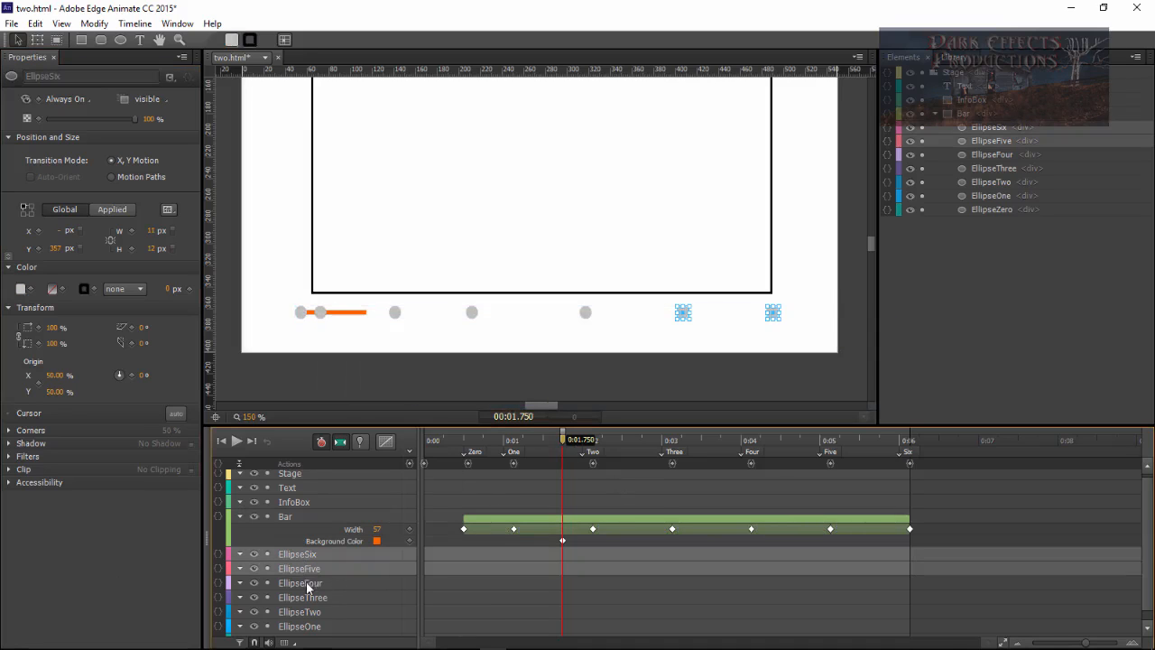
pyautogui.keyDown('shift'); pyautogui.click(309, 583); pyautogui.keyUp('shift')
pyautogui.keyDown('shift'); pyautogui.click(309, 600); pyautogui.keyUp('shift')
pyautogui.keyDown('shift'); pyautogui.click(307, 612); pyautogui.keyUp('shift')
pyautogui.keyDown('shift'); pyautogui.click(307, 627); pyautogui.keyUp('shift')
pyautogui.scroll(-1, 361, 605)
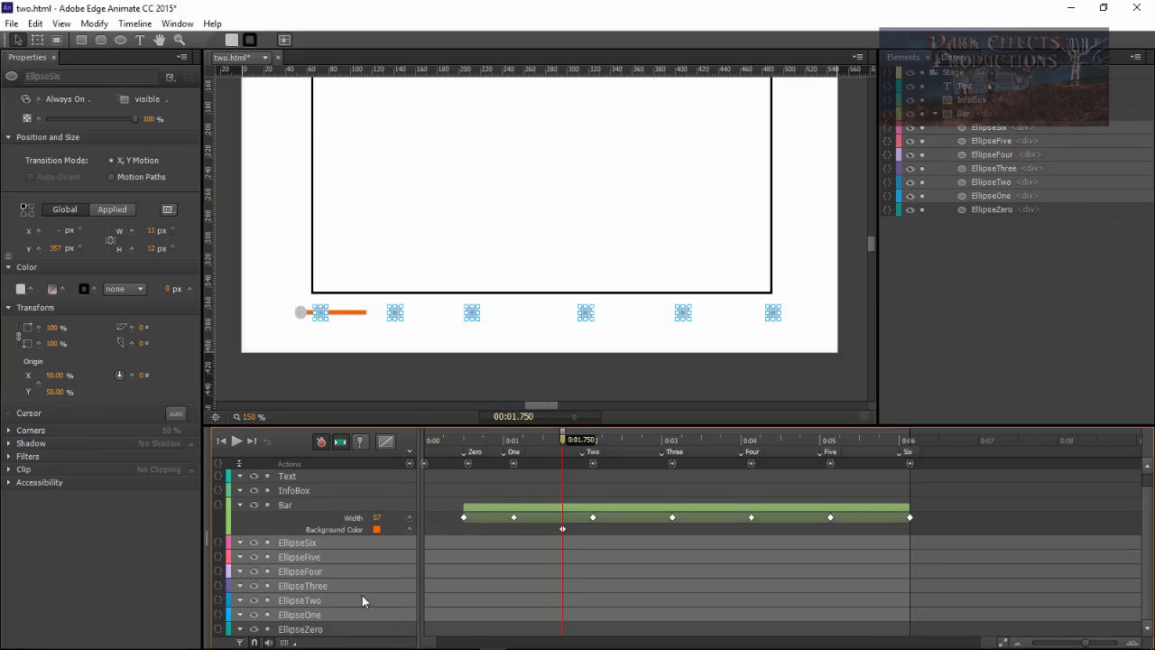
pyautogui.keyDown('shift'); pyautogui.click(305, 631); pyautogui.keyUp('shift')
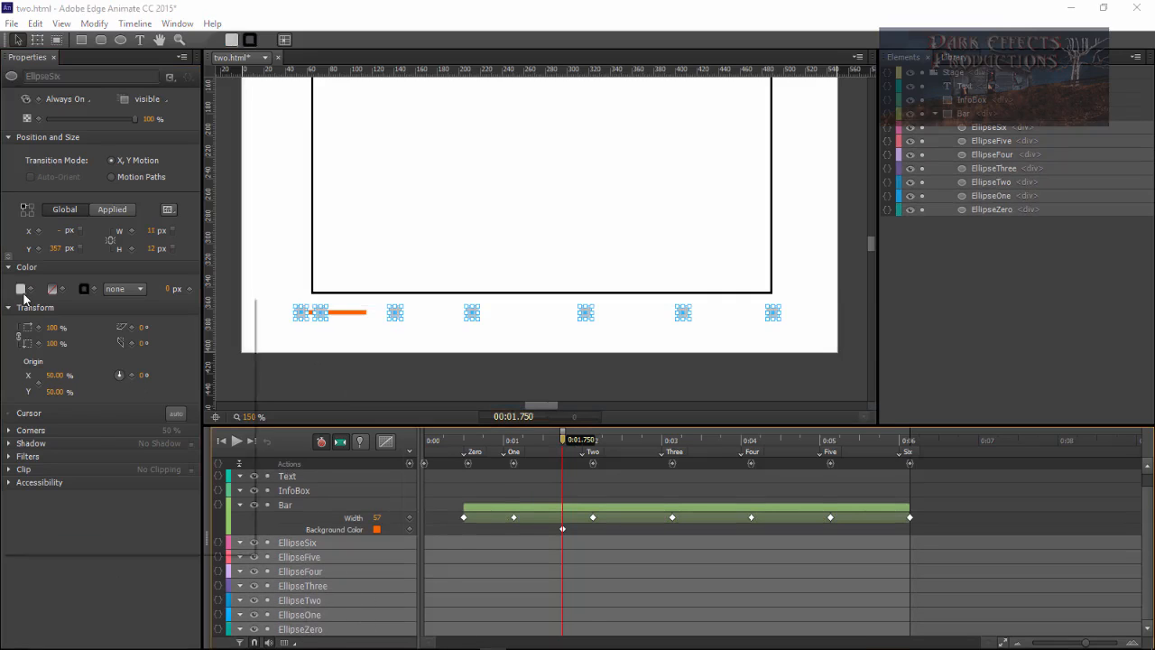
pyautogui.click(21, 290)
pyautogui.click(68, 574)
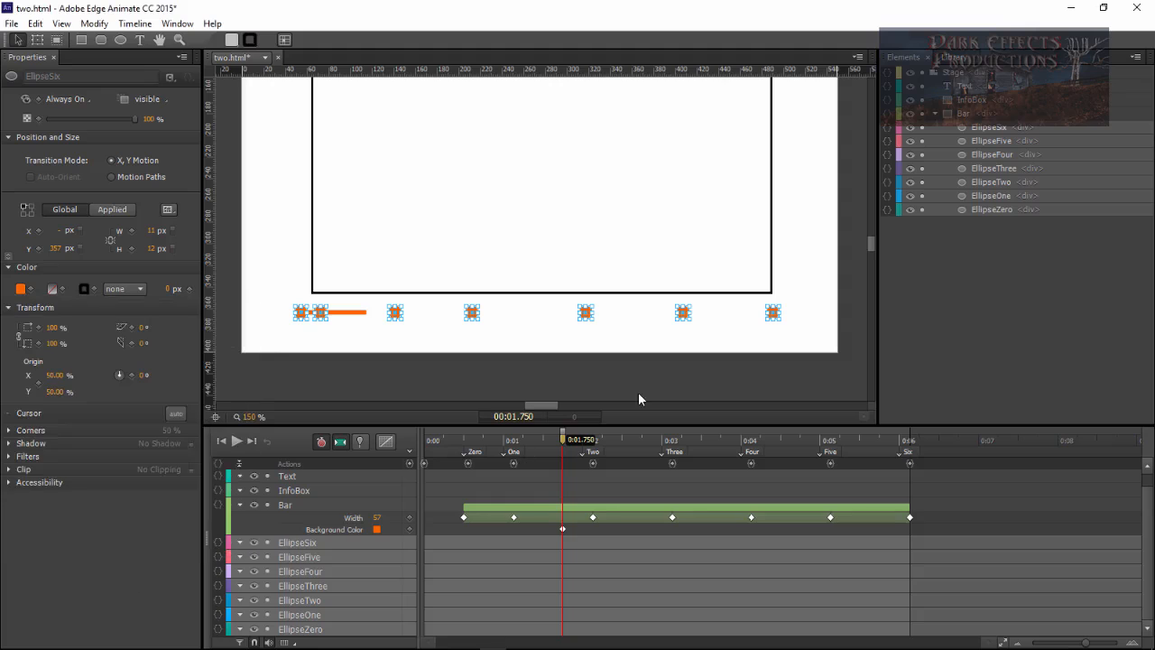
pyautogui.click(818, 369)
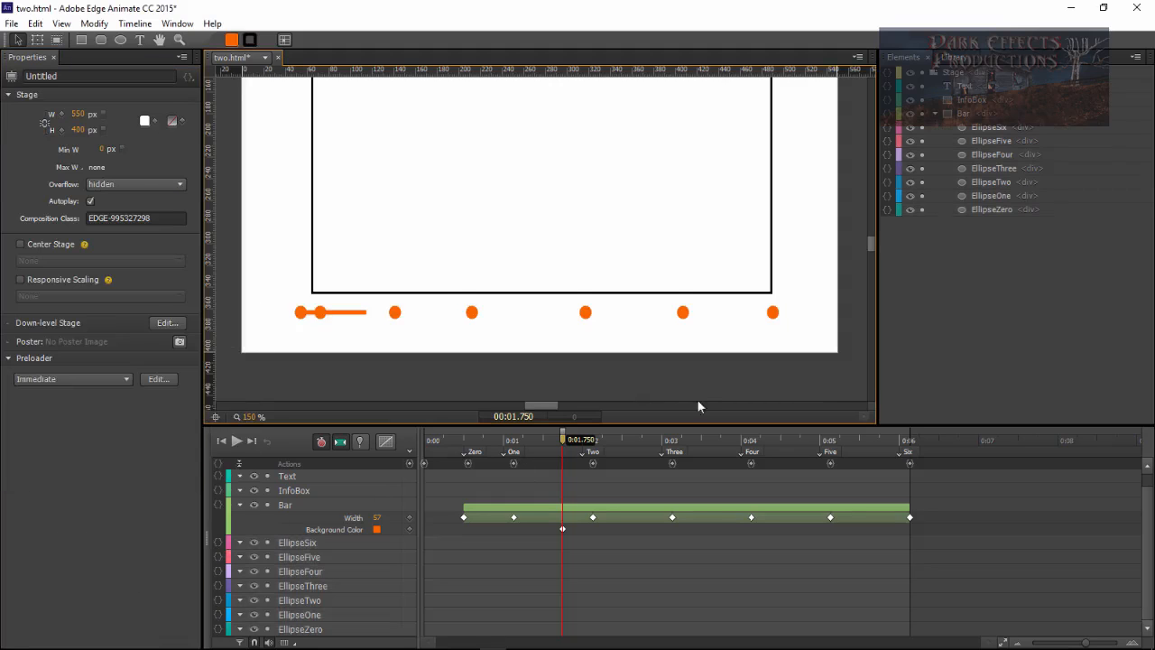
# Step: Add opacity and background color keyframes to EllipseOne at 0:01.134, on the stop after label One
pyautogui.moveTo(563, 442); pyautogui.dragTo(483, 442)
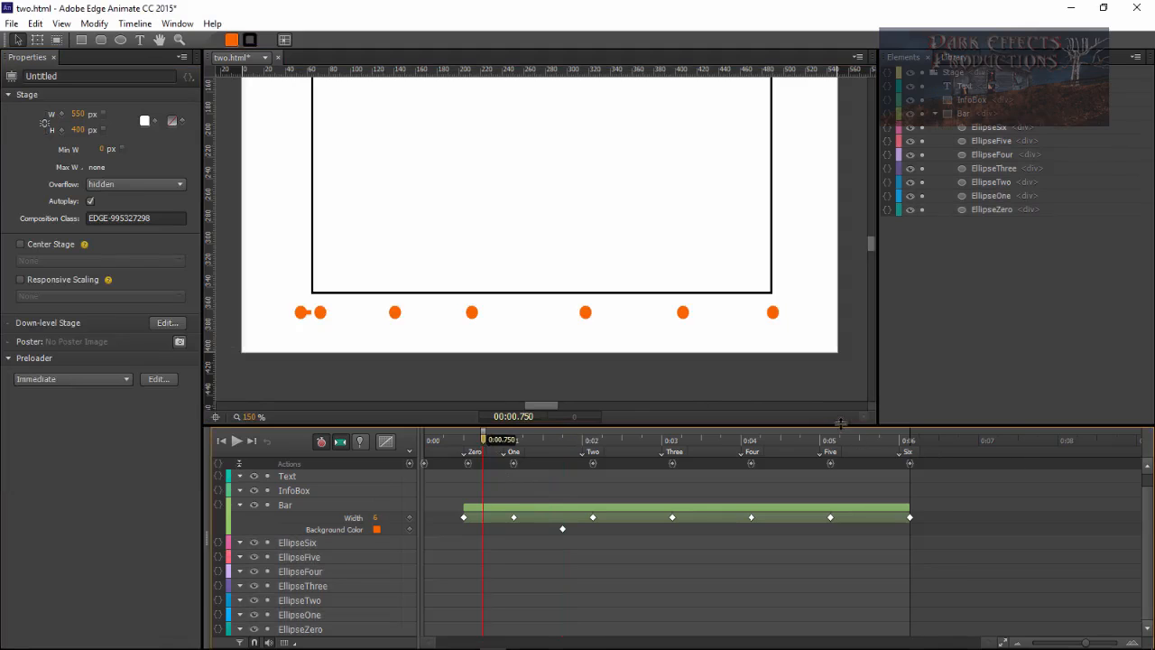
pyautogui.moveTo(845, 427); pyautogui.dragTo(843, 391)
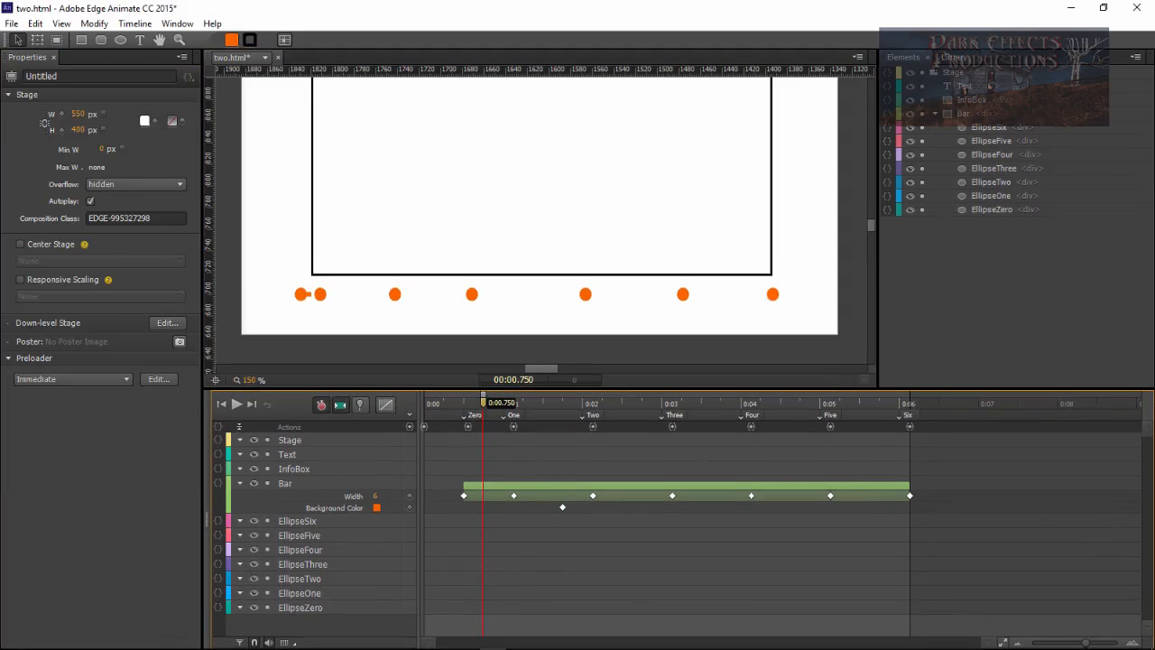
pyautogui.moveTo(1088, 642); pyautogui.dragTo(1118, 643)
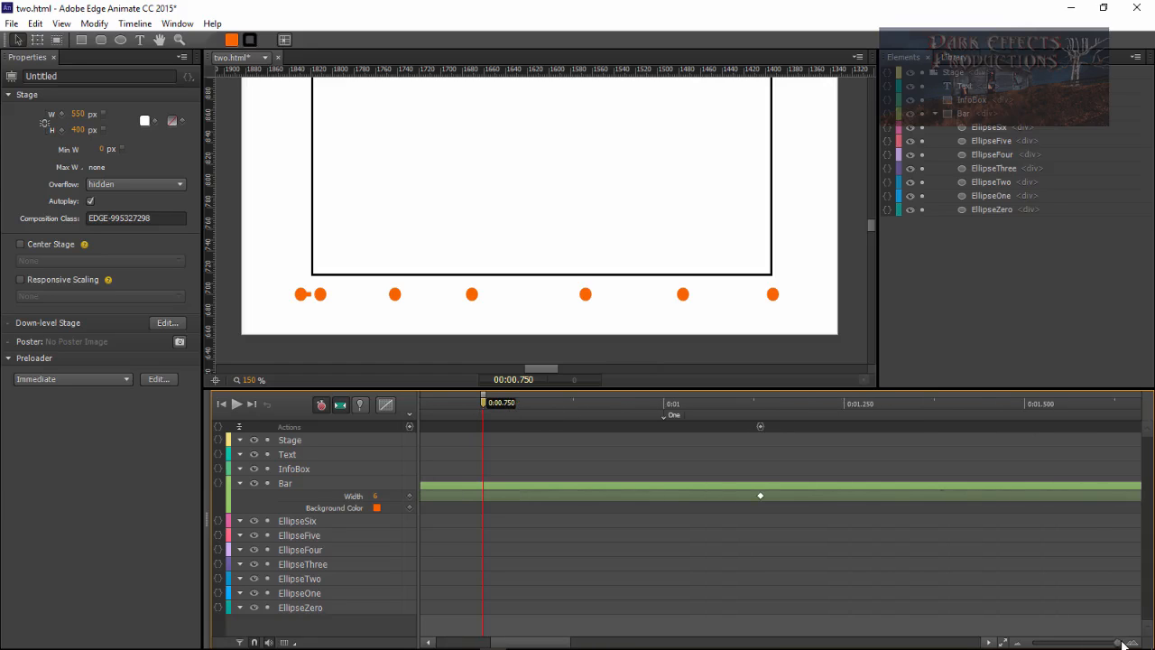
pyautogui.moveTo(527, 647)
pyautogui.mouseDown()
pyautogui.moveTo(503, 646)
pyautogui.moveTo(542, 645)
pyautogui.mouseUp()
pyautogui.moveTo(446, 408); pyautogui.dragTo(720, 398)
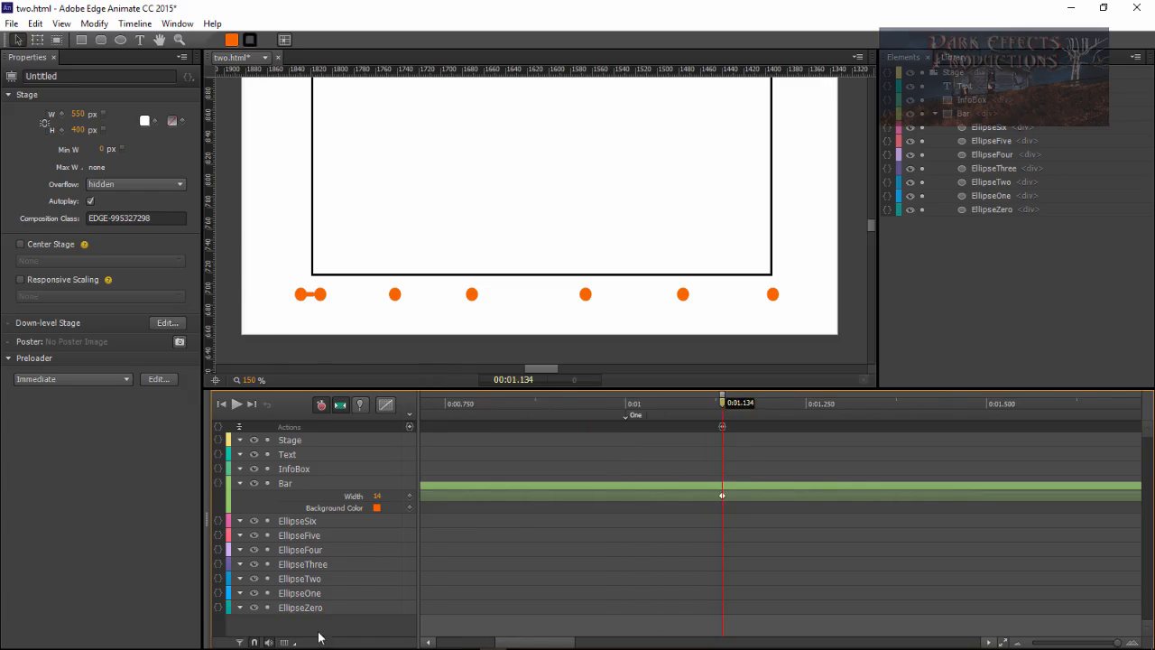
pyautogui.click(316, 596)
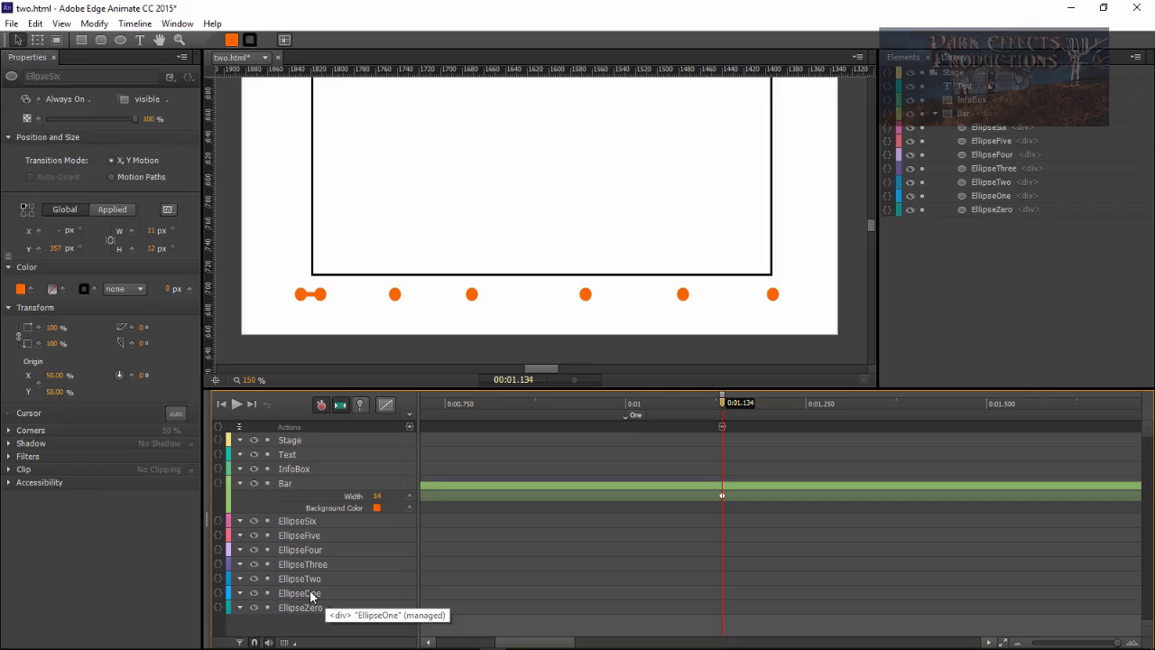
pyautogui.click(38, 119)
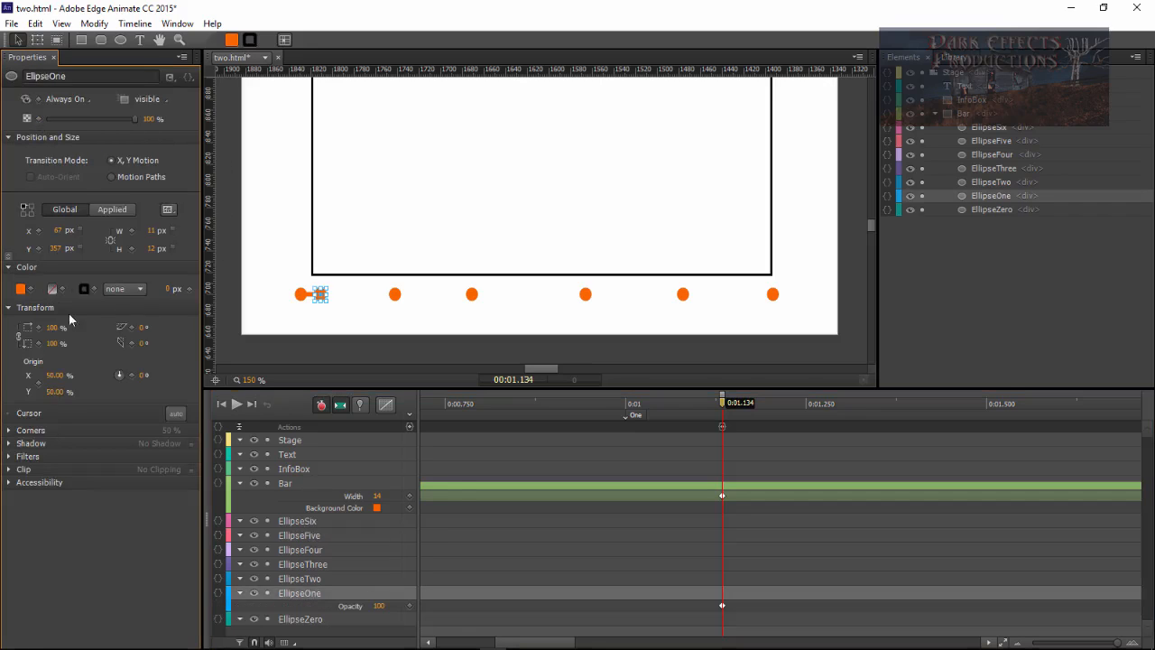
pyautogui.click(31, 290)
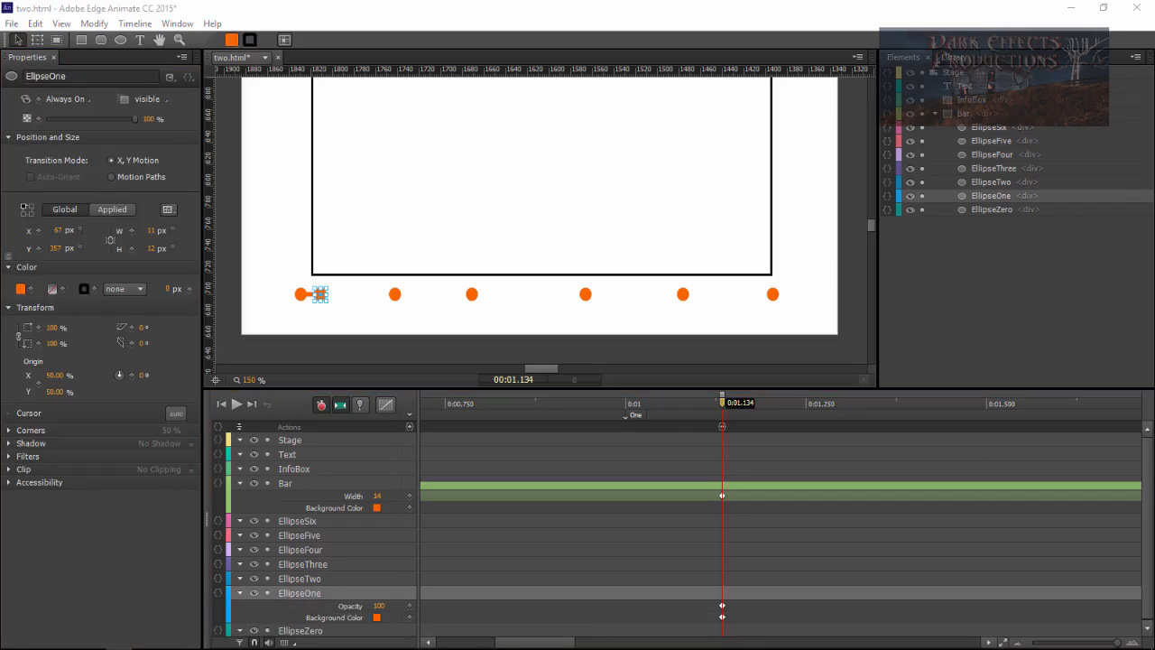
# Step: At 0:00.876, set EllipseOne's opacity to 15% and its background color to rgba(52,52,243,1.00)
pyautogui.moveTo(600, 403); pyautogui.dragTo(538, 408)
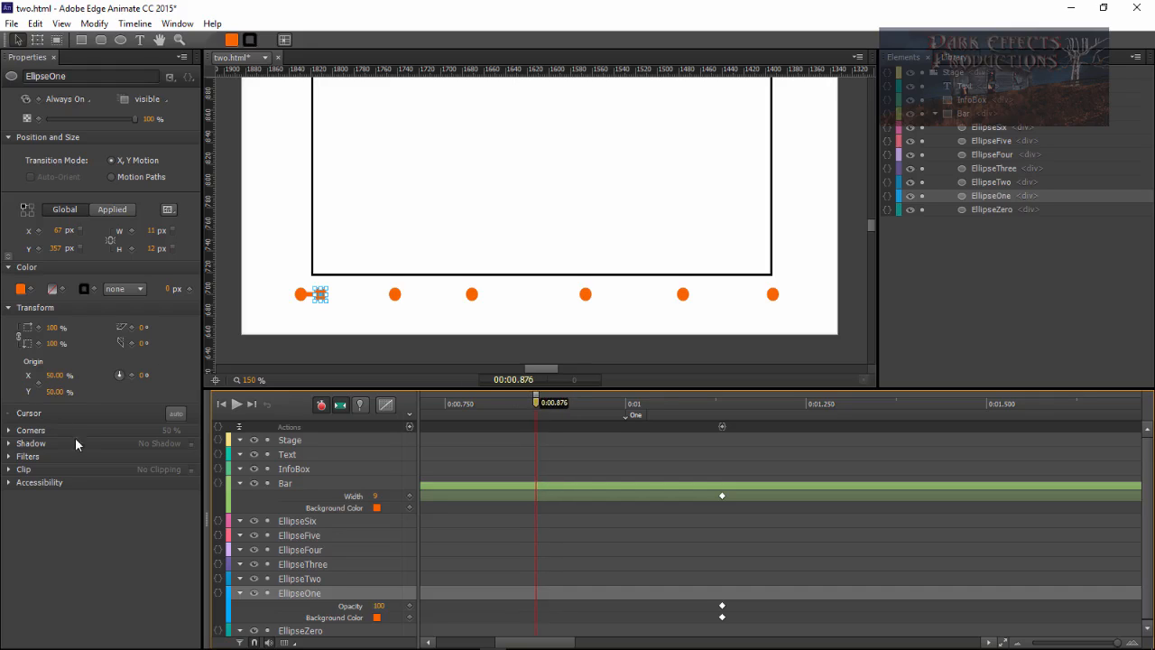
pyautogui.click(149, 119)
pyautogui.write('15')
pyautogui.press('Return')
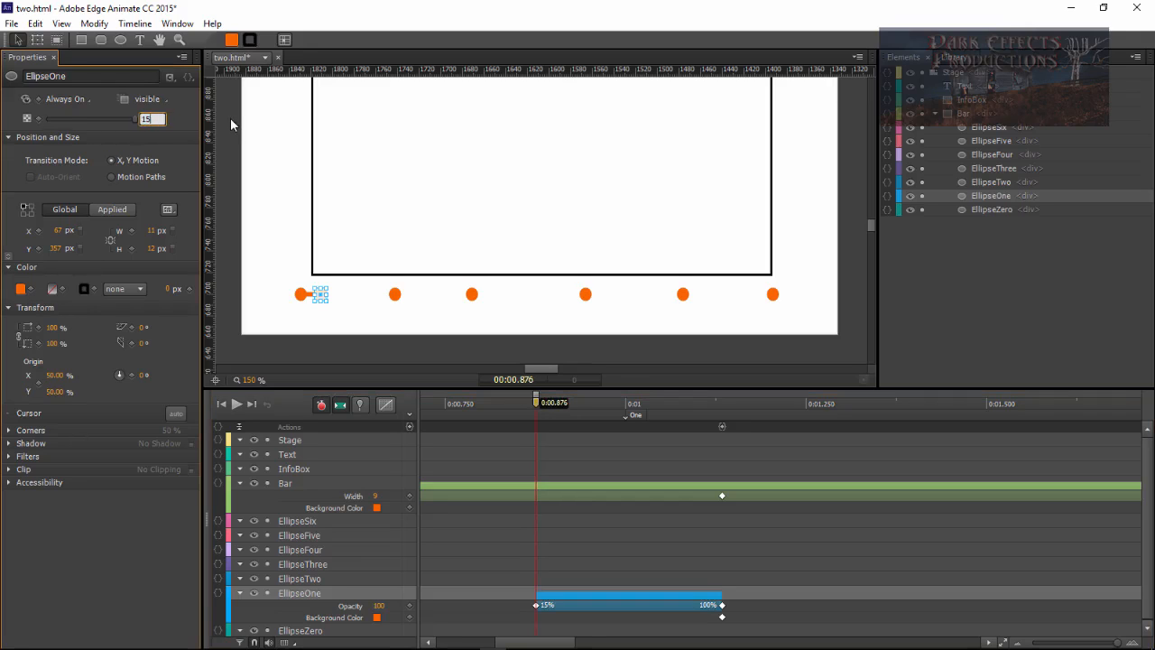
pyautogui.click(20, 289)
pyautogui.write('rgba(52,52,243,1.00)')
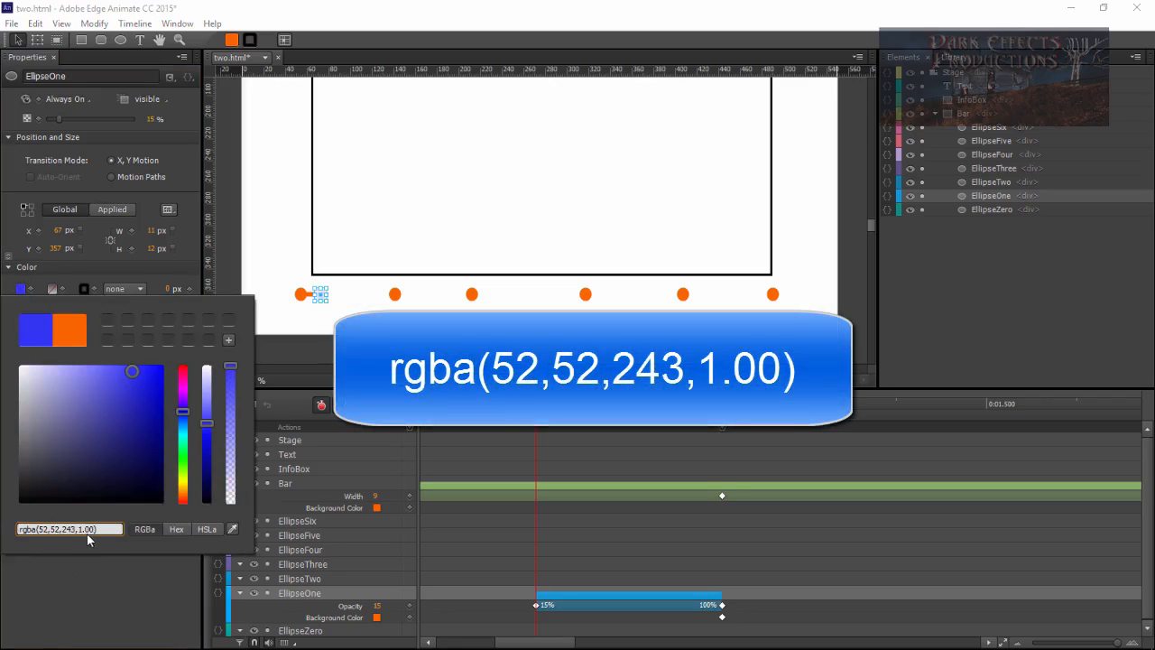
pyautogui.click(125, 582)
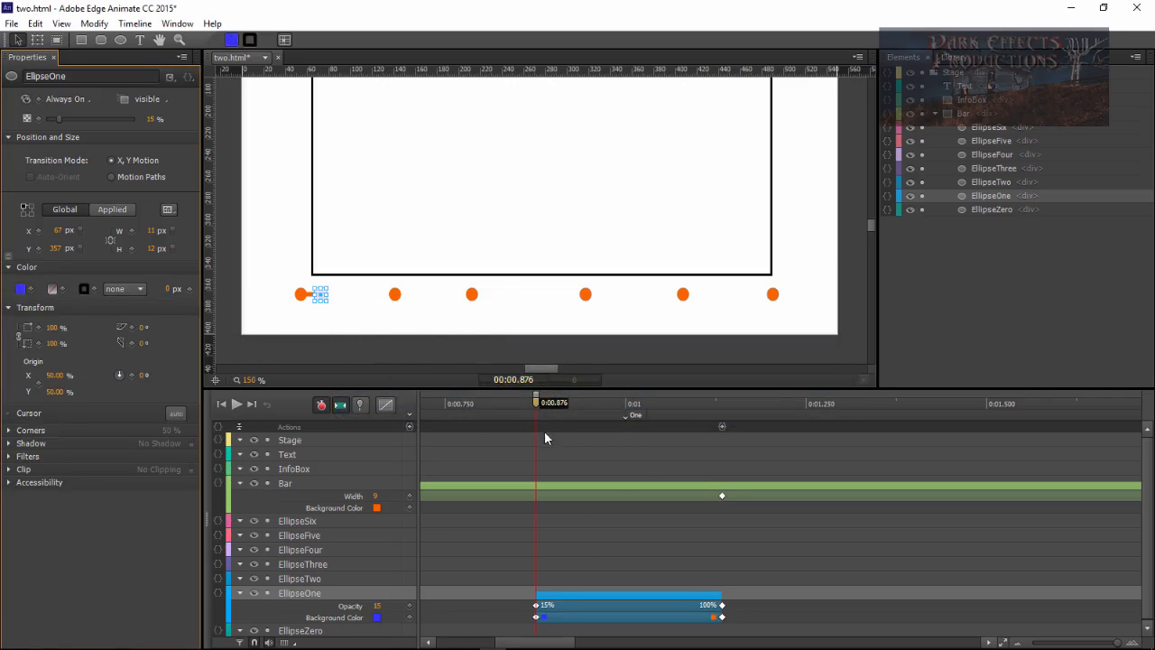
# Step: Add opacity and background color keyframes to EllipseTwo at 0:02.134, on the stop after label Two
pyautogui.click(312, 579)
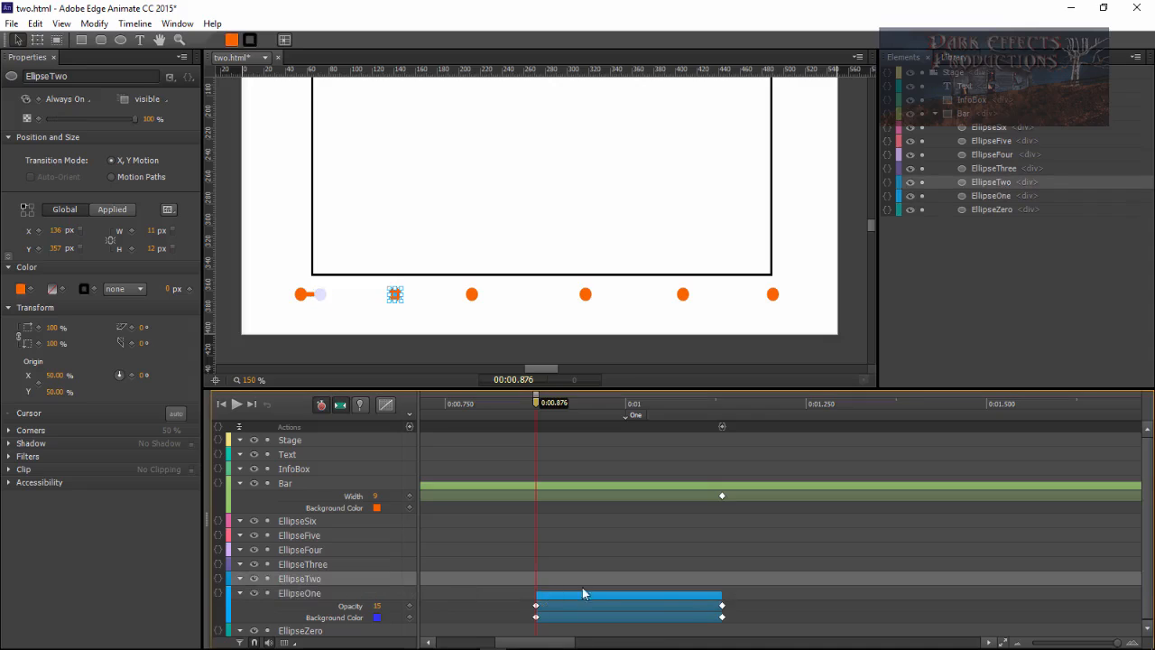
pyautogui.moveTo(577, 642); pyautogui.dragTo(654, 642)
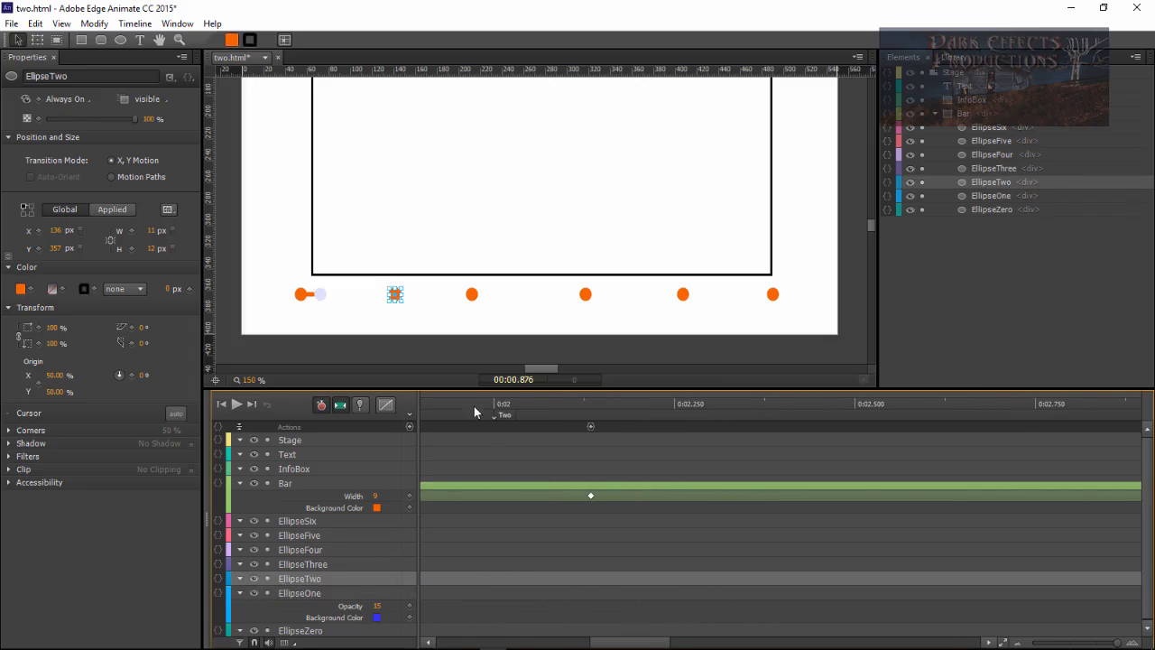
pyautogui.click(589, 401)
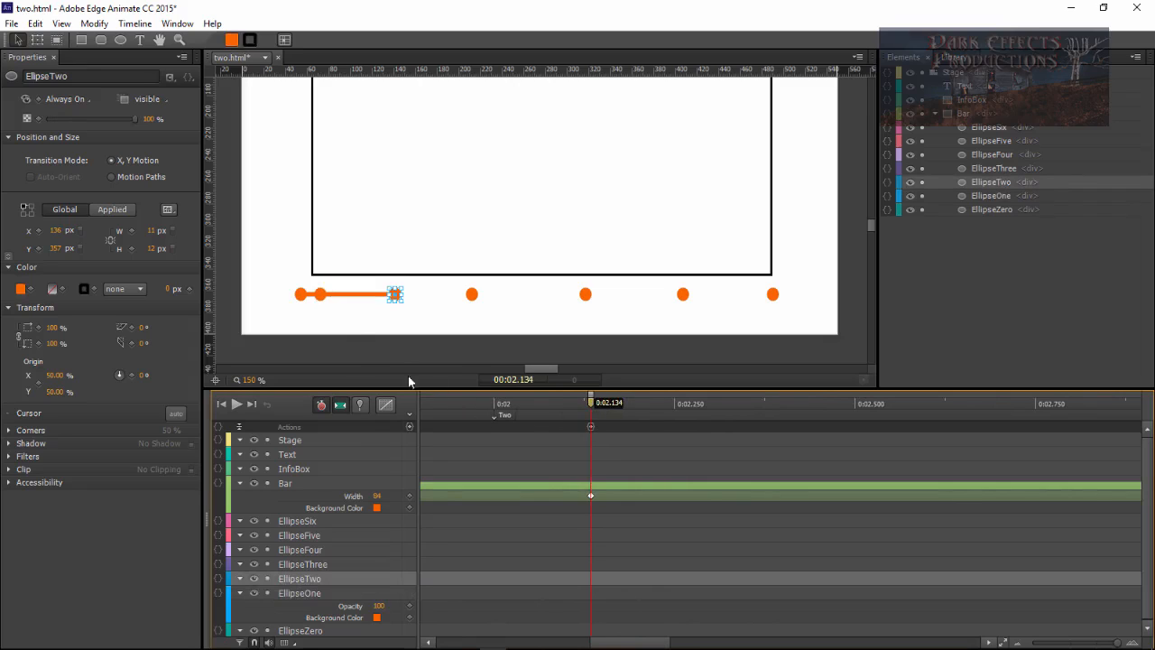
pyautogui.click(39, 119)
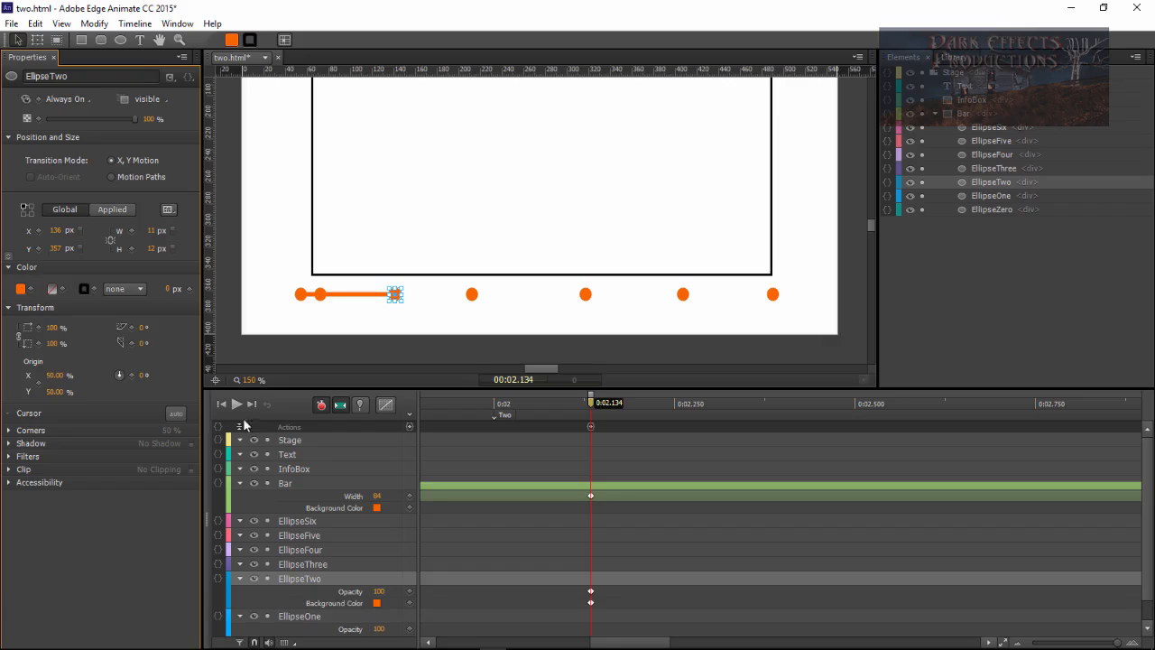
# Step: At 0:01.875, set EllipseTwo's opacity to 15% and its background color to rgba(52,52,243,1.00), and preview the transition
pyautogui.moveTo(664, 641); pyautogui.dragTo(637, 643)
pyautogui.moveTo(638, 405); pyautogui.dragTo(533, 404)
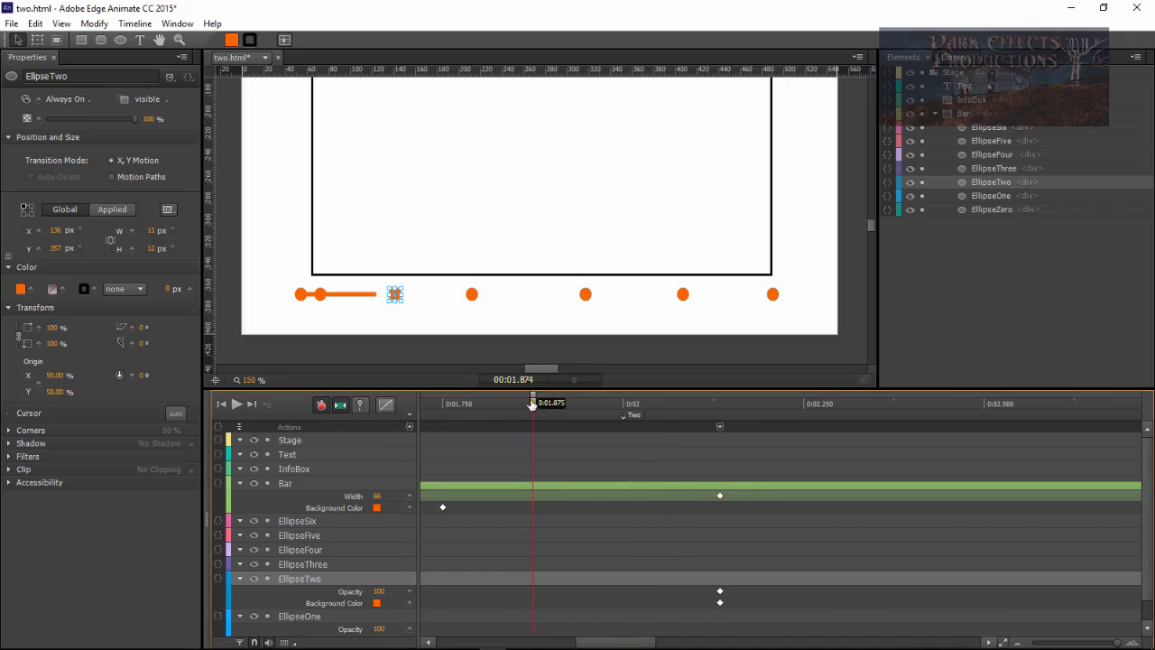
pyautogui.click(150, 118)
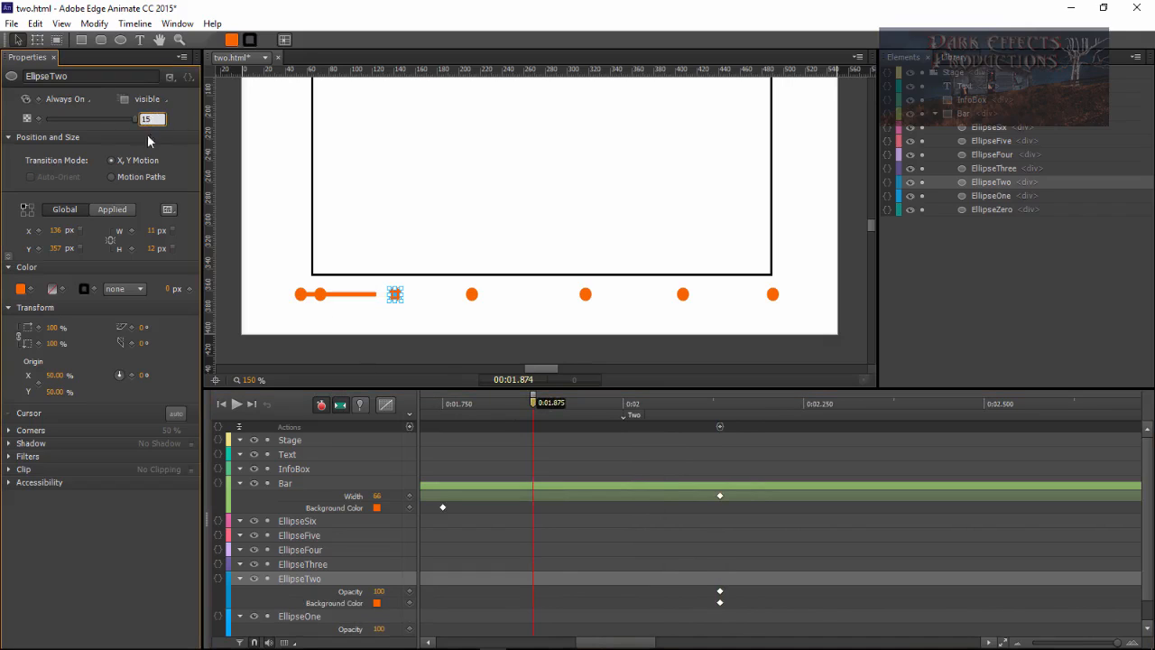
pyautogui.click(19, 291)
pyautogui.write('rgba(52,52,243,1.00)')
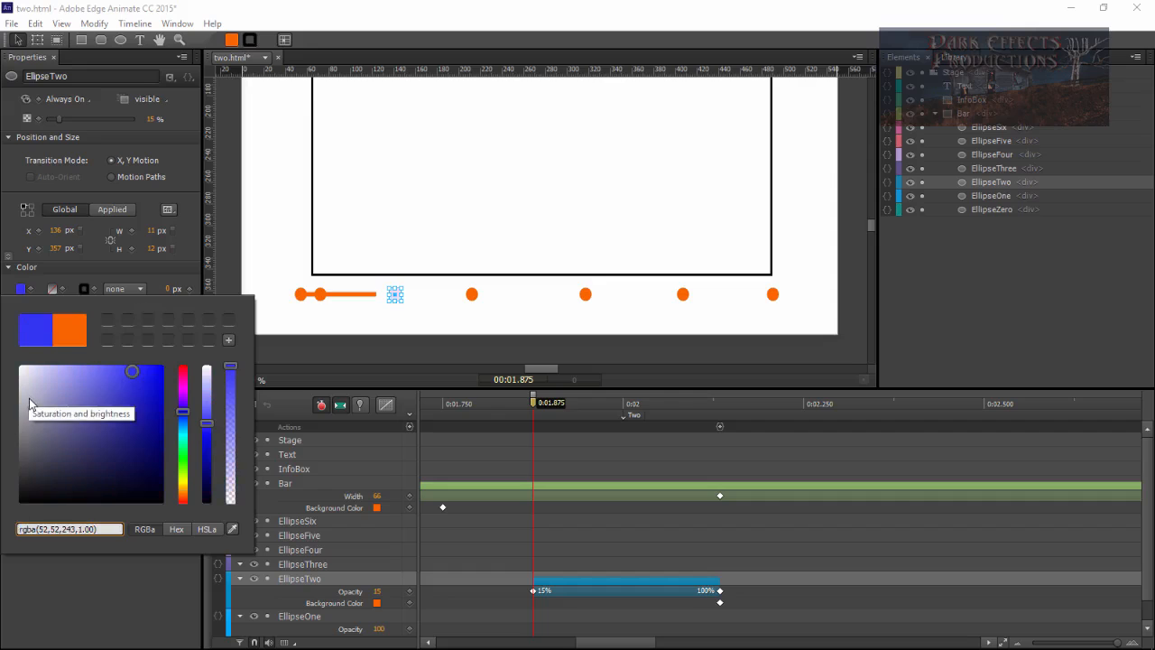
pyautogui.click(659, 506)
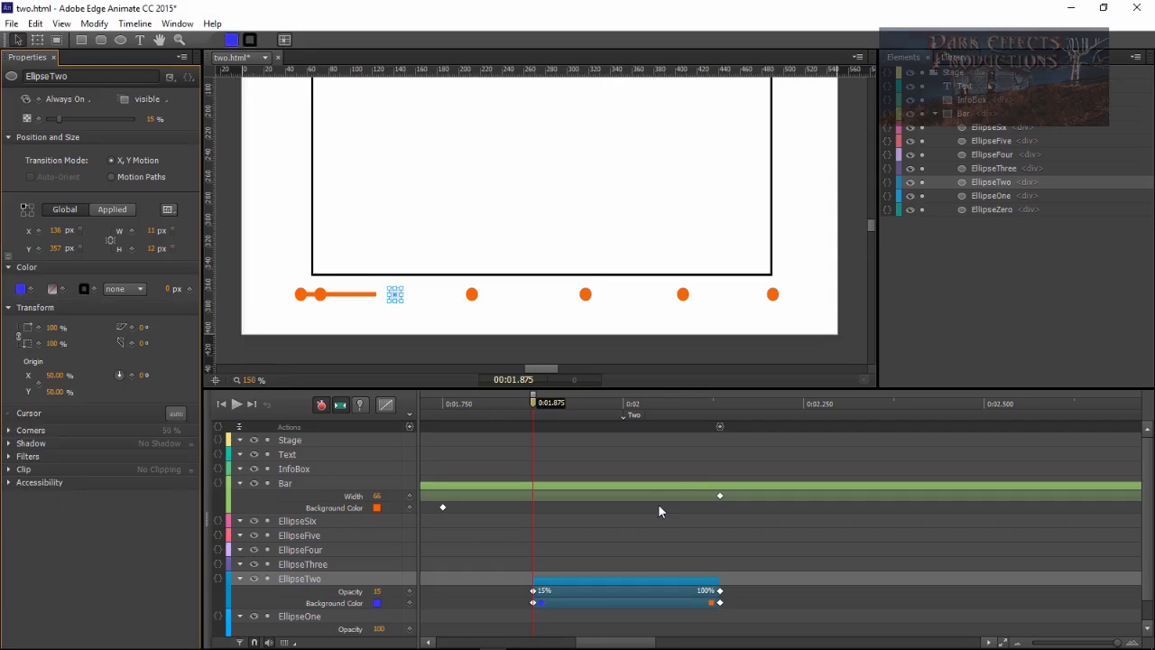
pyautogui.click(547, 460)
pyautogui.moveTo(536, 403); pyautogui.dragTo(710, 407)
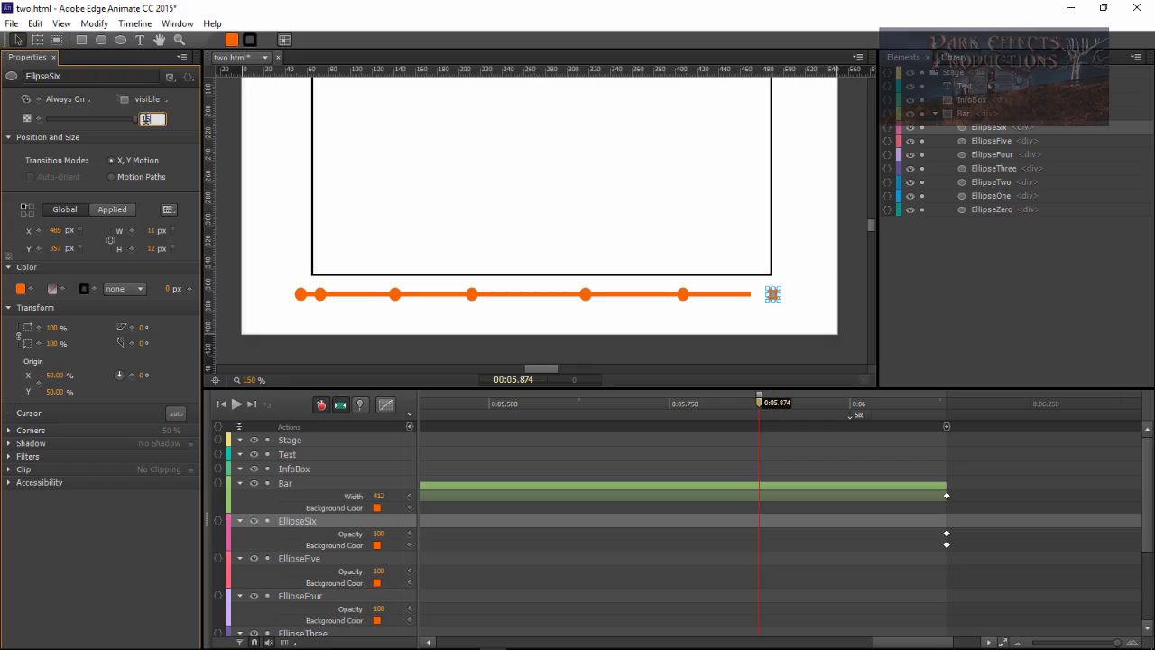
# Step: At 0:05.874, set EllipseSix's opacity to 15% and its background color to rgba(52,52,243,1.00), and preview the transition
pyautogui.press('Return')
pyautogui.click(23, 289)
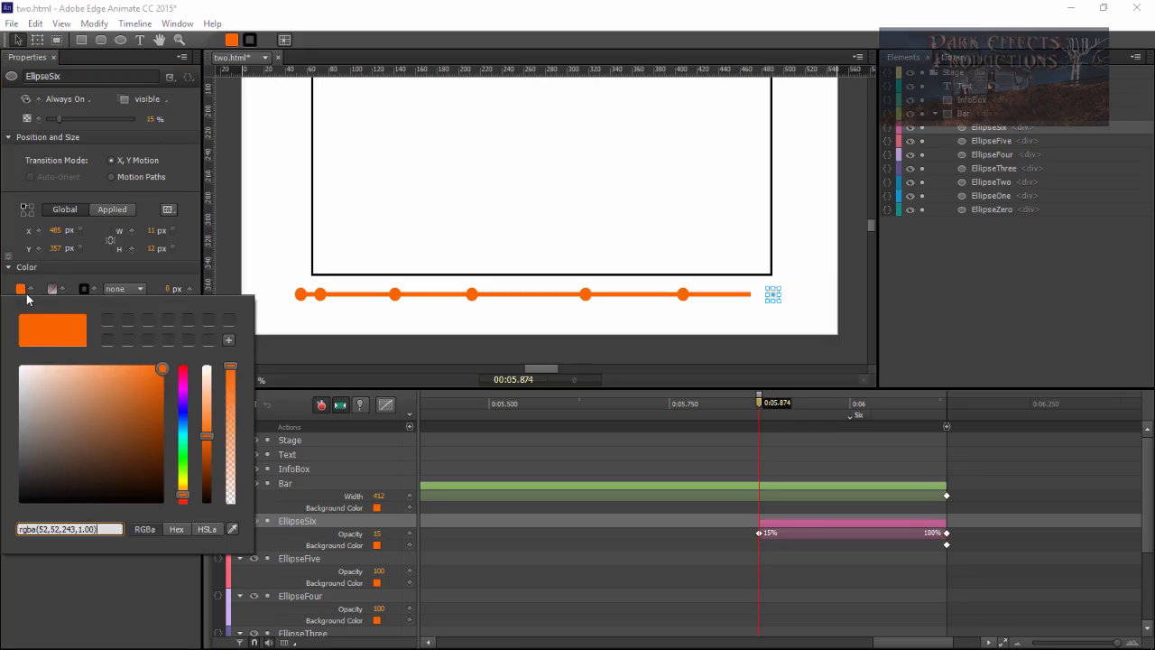
pyautogui.click(94, 344)
pyautogui.click(174, 614)
pyautogui.moveTo(758, 421); pyautogui.dragTo(913, 408)
pyautogui.click(968, 316)
# Step: Open the actions of EllipseZero and add a click event
pyautogui.moveTo(908, 644); pyautogui.dragTo(821, 645)
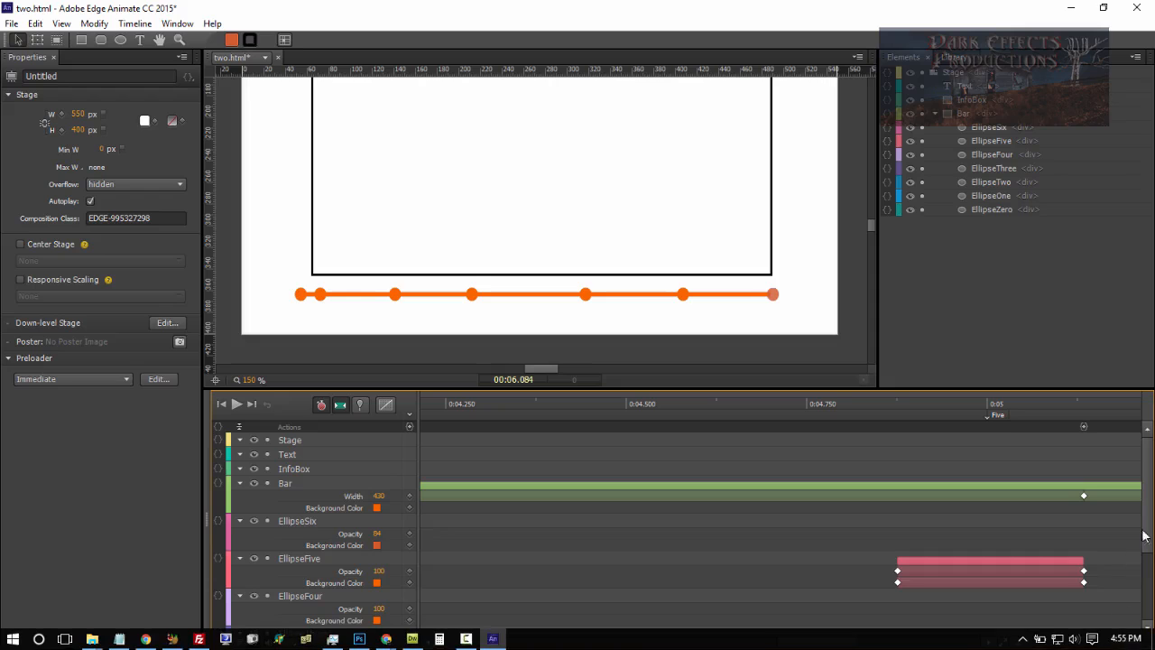
pyautogui.moveTo(1148, 547); pyautogui.dragTo(1148, 570)
pyautogui.moveTo(1113, 644); pyautogui.dragTo(1086, 643)
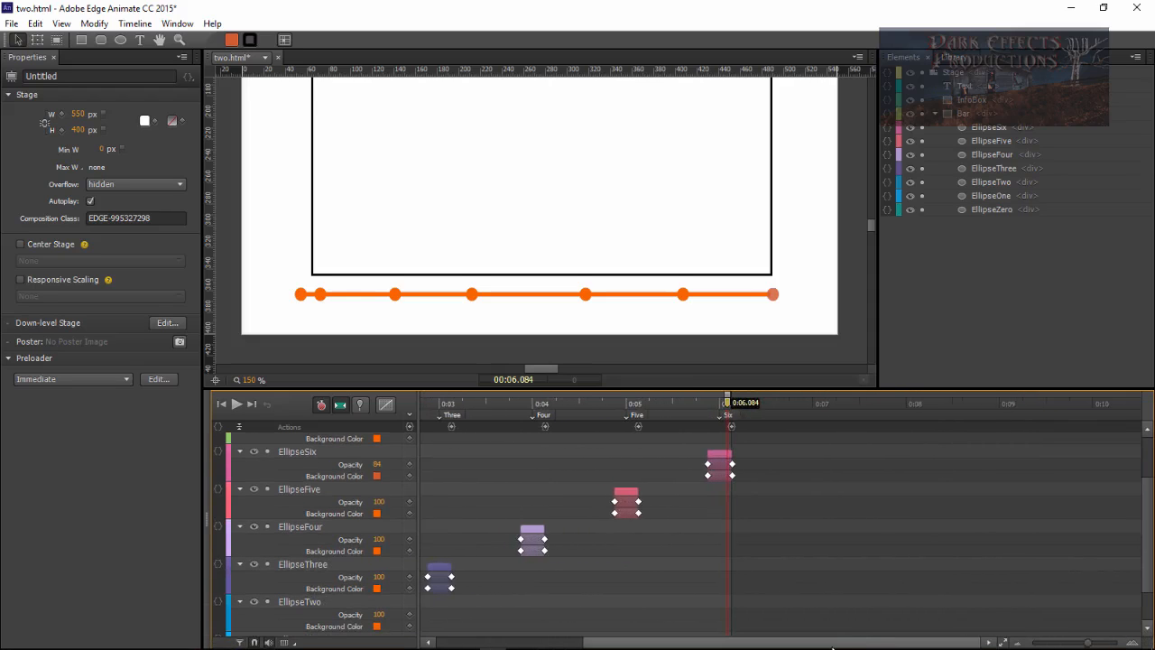
pyautogui.moveTo(811, 642); pyautogui.dragTo(653, 641)
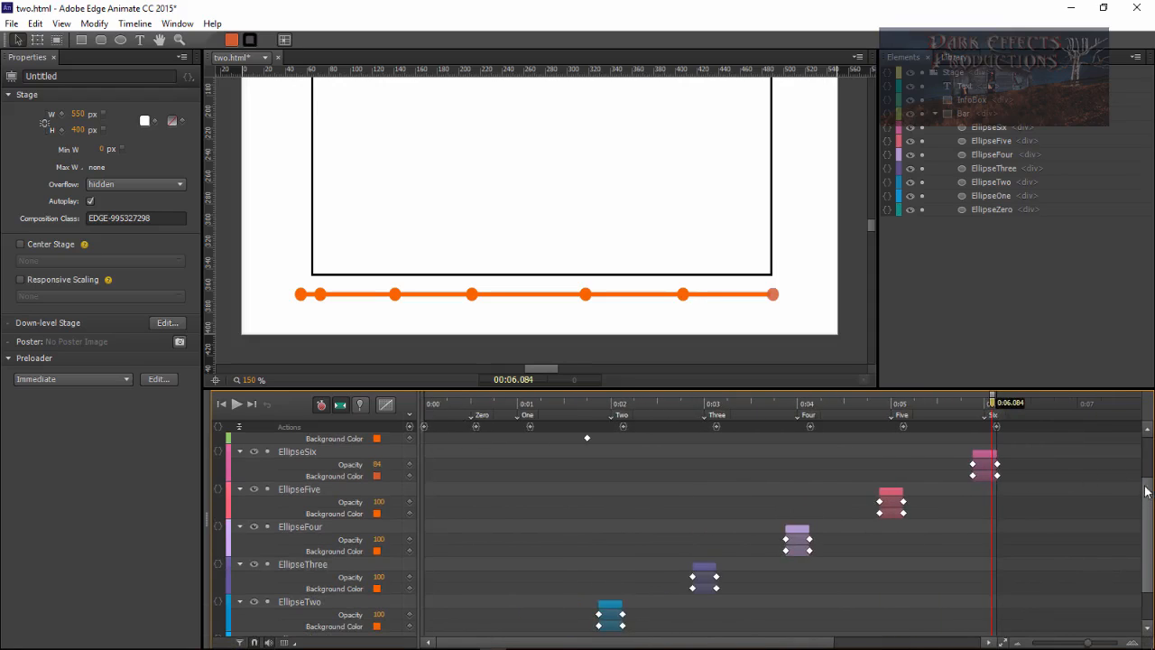
pyautogui.scroll(-2, 1151, 507)
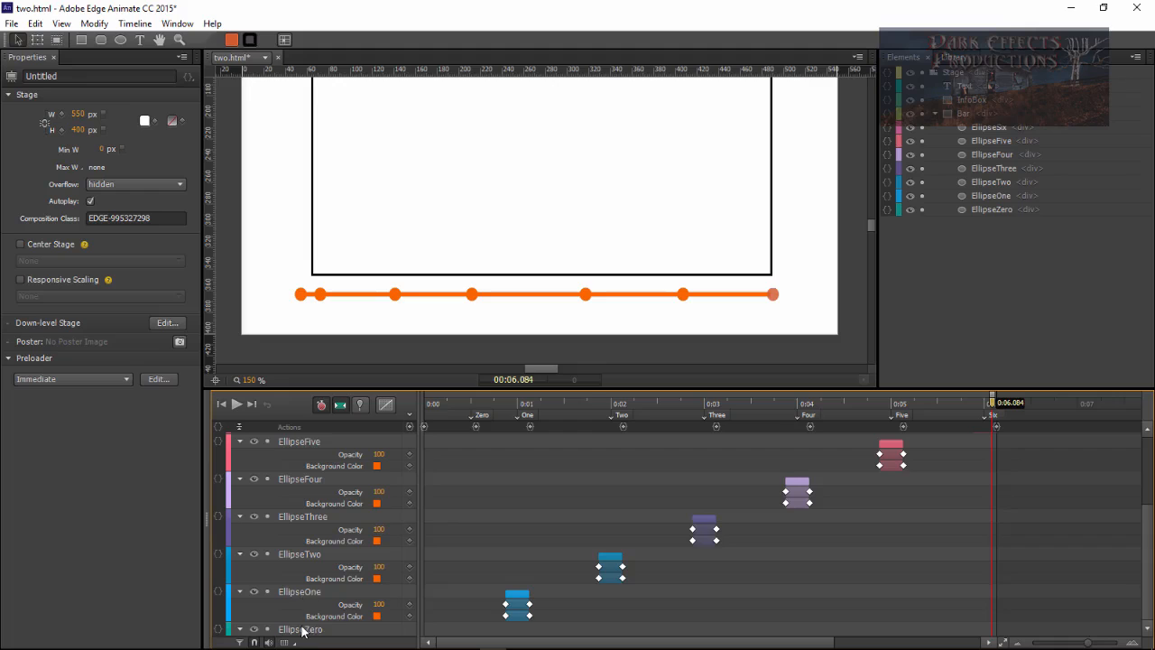
pyautogui.click(304, 629)
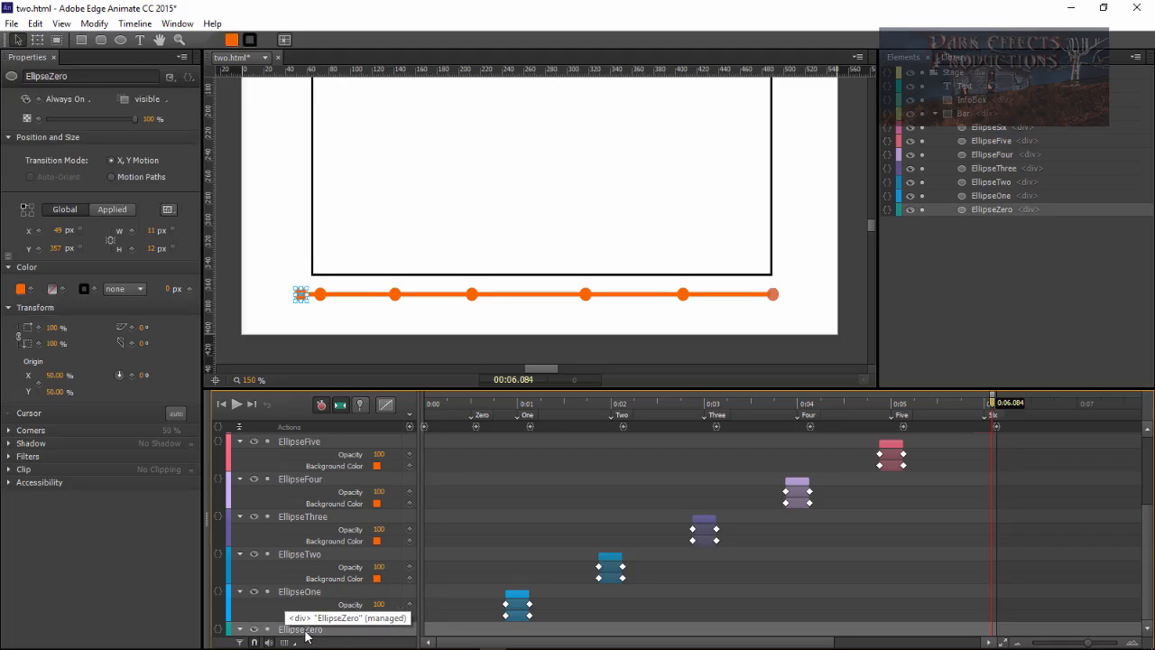
pyautogui.click(219, 630)
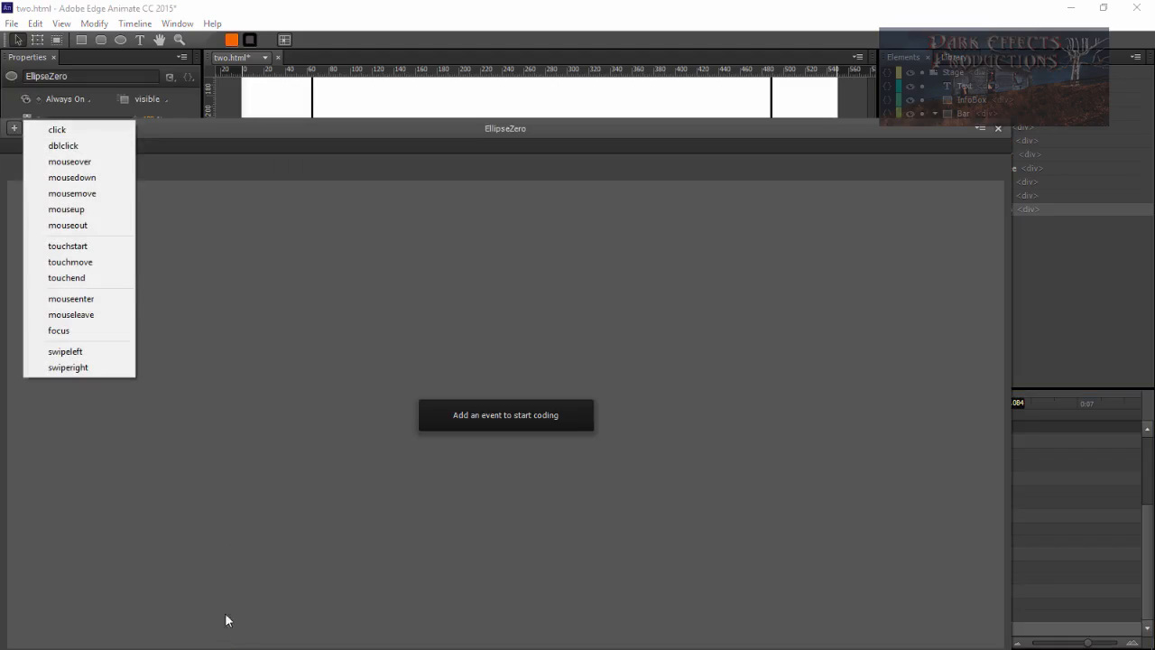
pyautogui.click(69, 129)
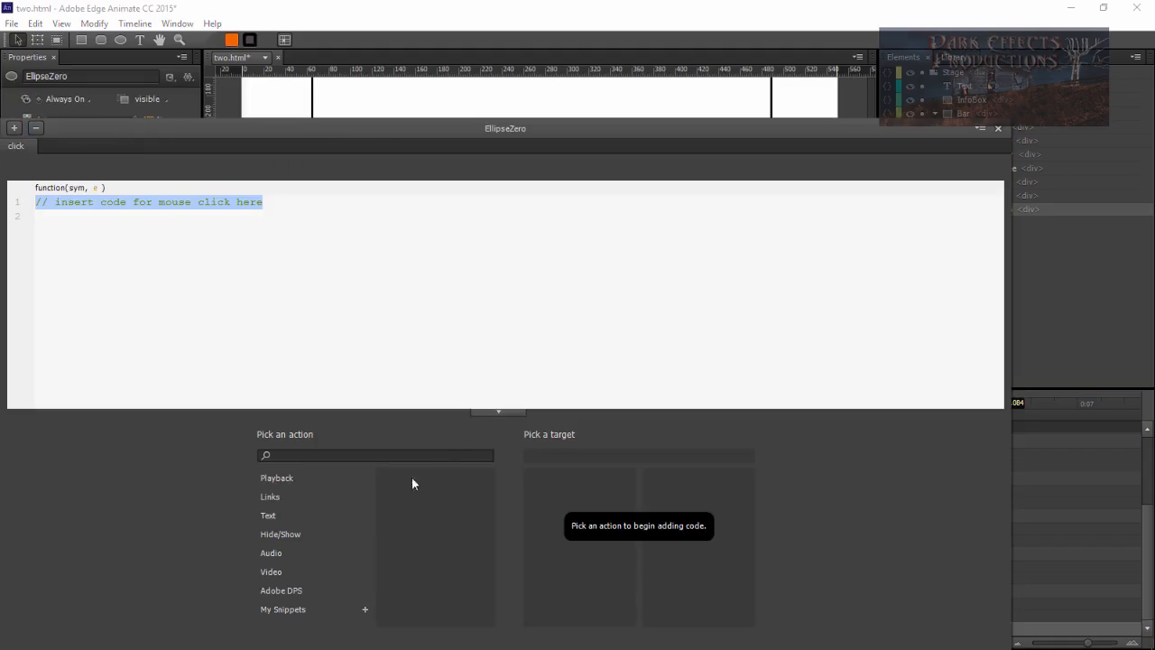
# Step: Insert a Play action for the Stage that reads sym.play('Zero'); and remove the placeholder comment above it
pyautogui.click(320, 480)
pyautogui.click(452, 482)
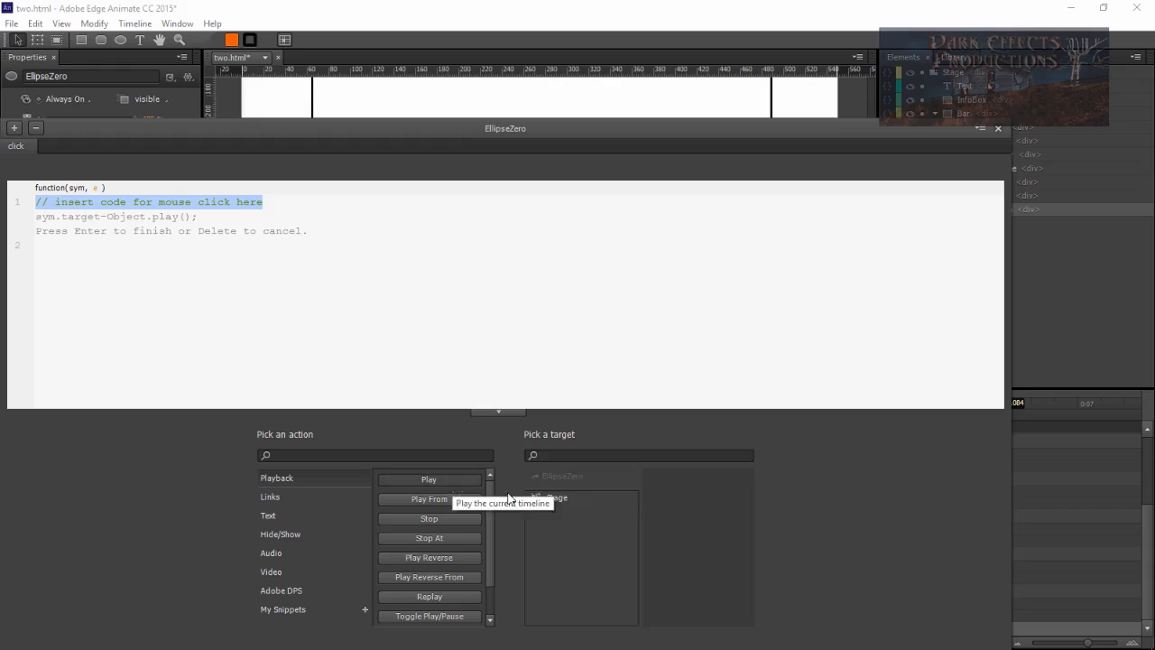
pyautogui.click(567, 499)
pyautogui.press('Return')
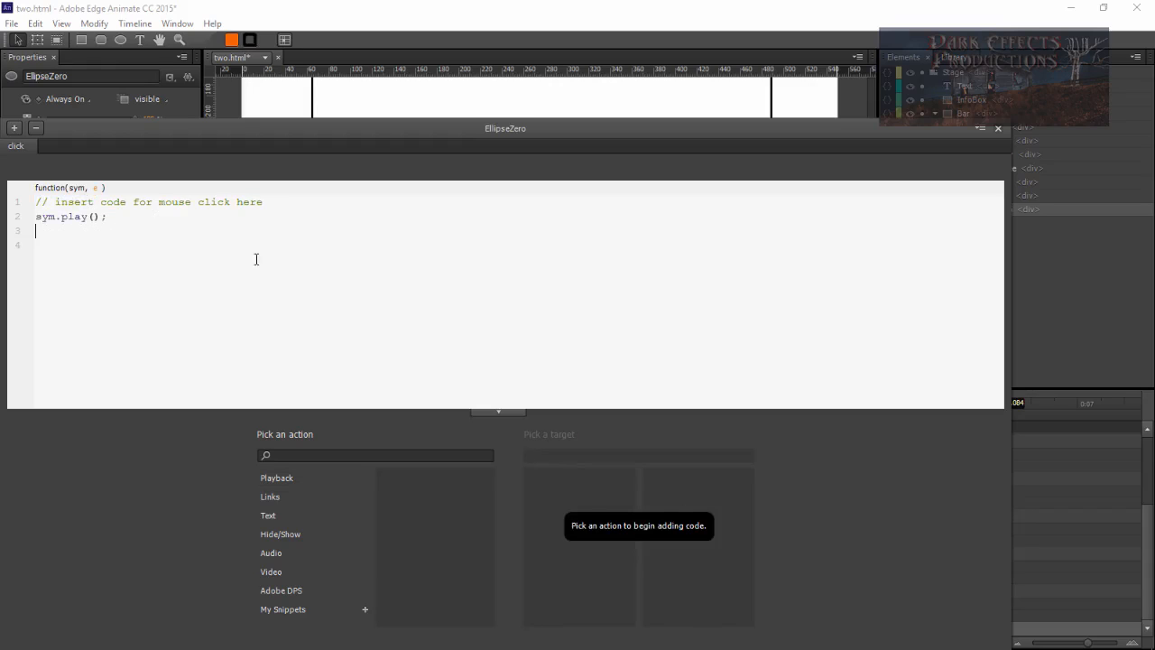
pyautogui.write("'")
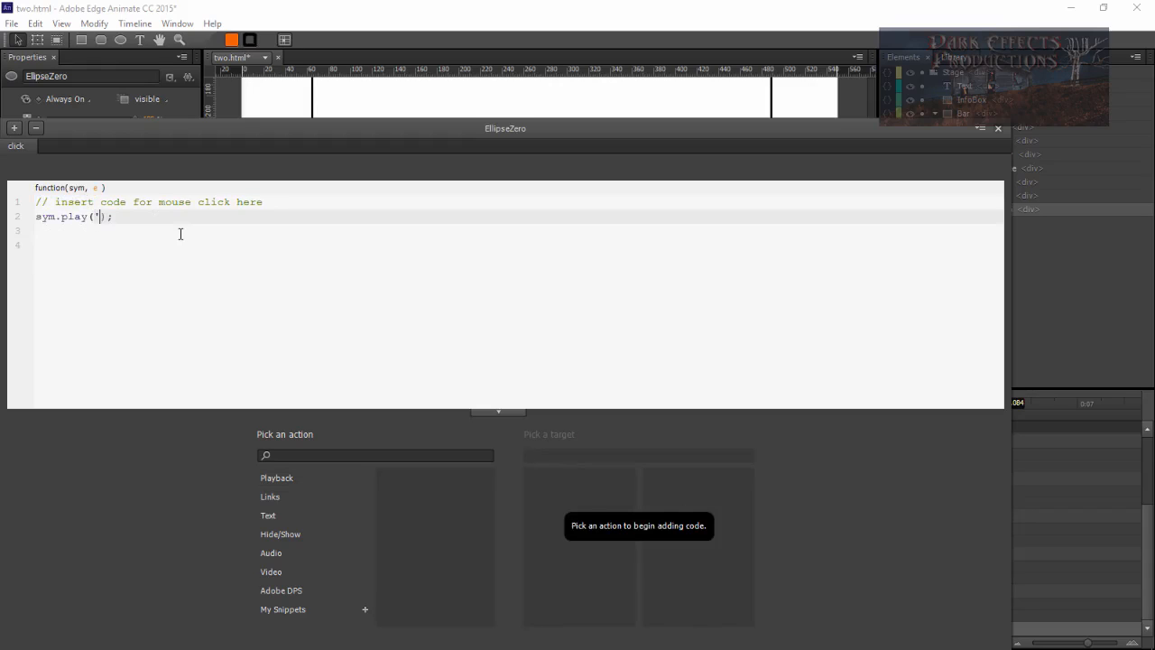
pyautogui.write("Zero'")
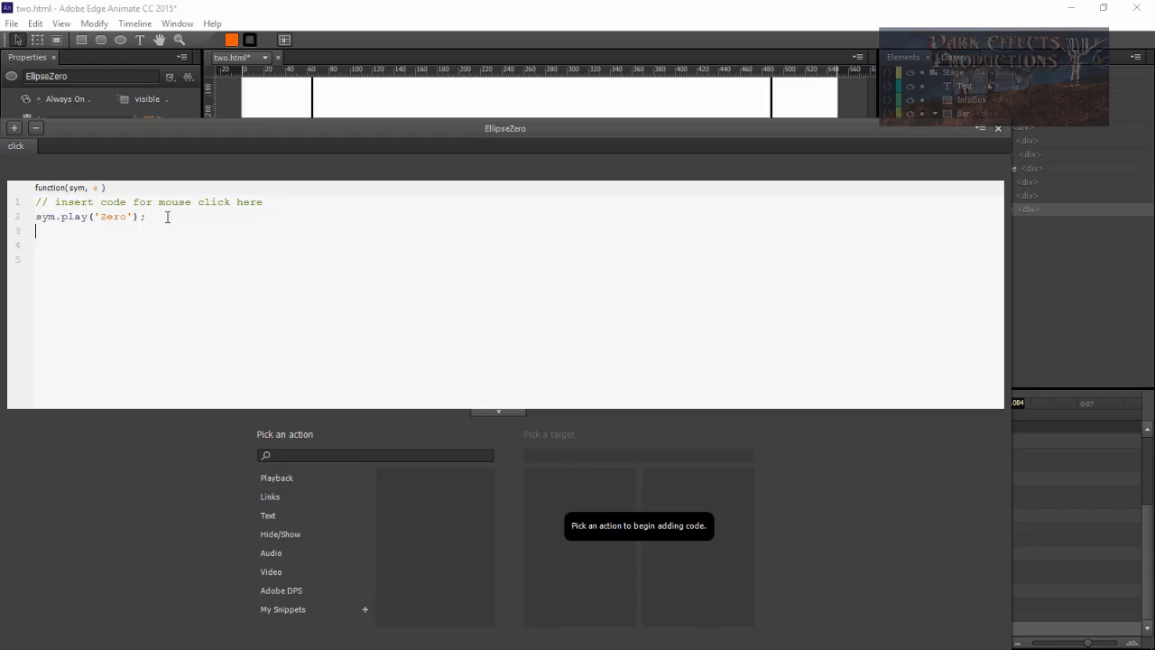
pyautogui.moveTo(36, 217); pyautogui.dragTo(33, 197)
pyautogui.press('BackSpace')
pyautogui.moveTo(130, 131); pyautogui.dragTo(178, 92)
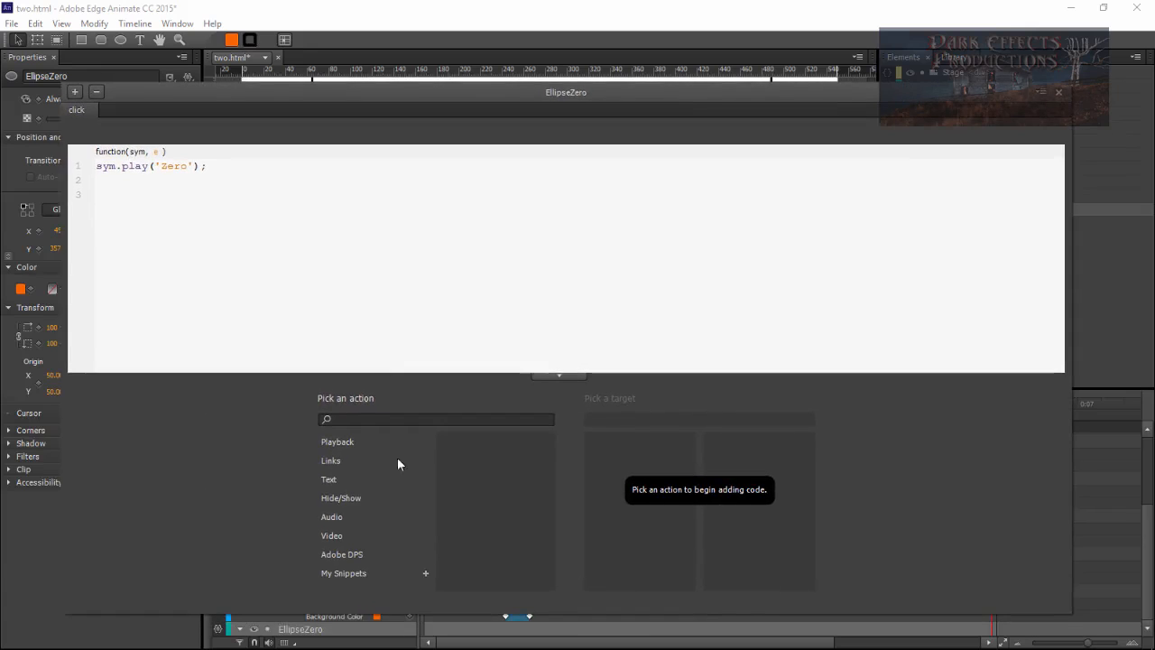
# Step: Add a Show action for the Text element below the play line, and delete its comment and the blank line
pyautogui.click(356, 502)
pyautogui.click(516, 462)
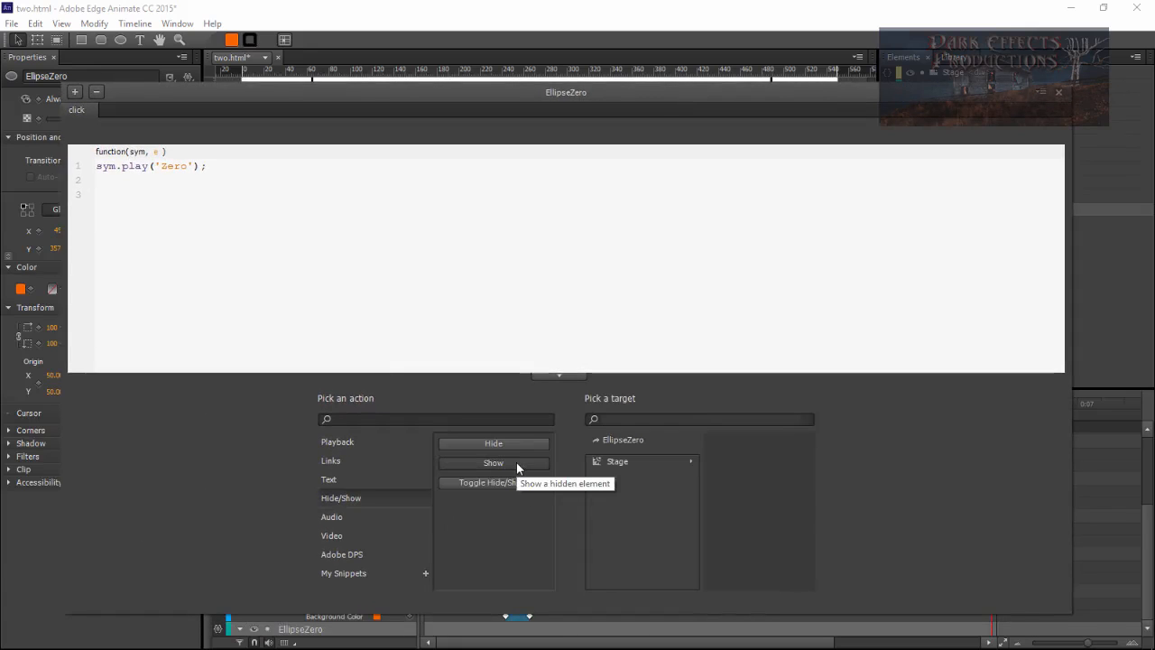
pyautogui.click(632, 463)
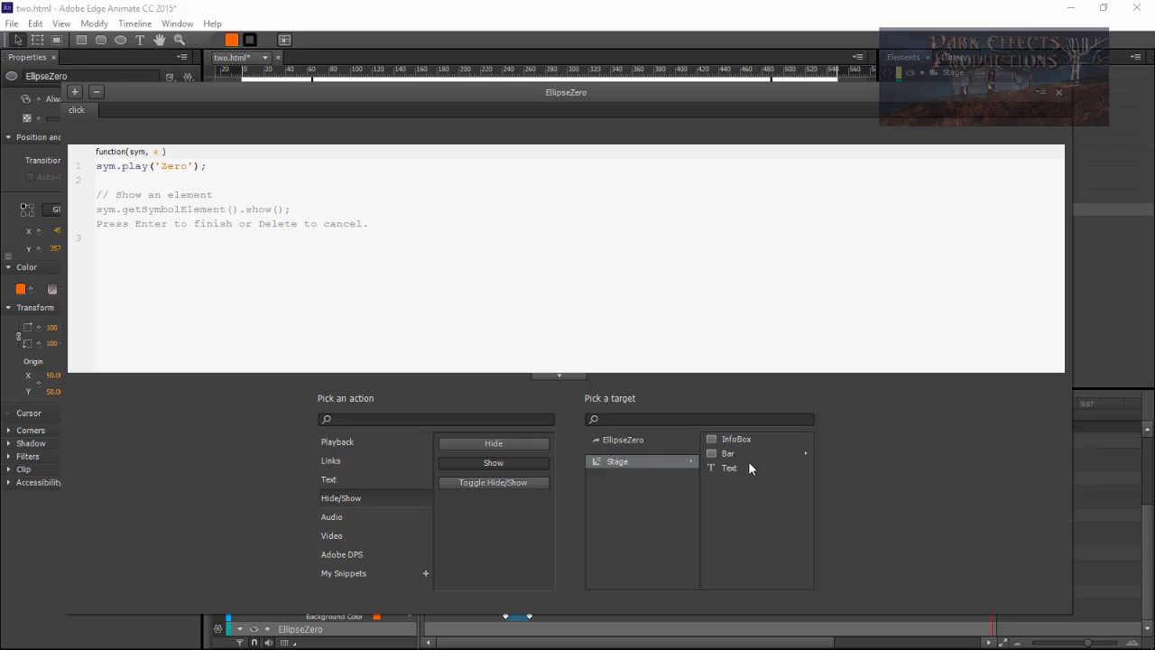
pyautogui.click(753, 469)
pyautogui.press('Return')
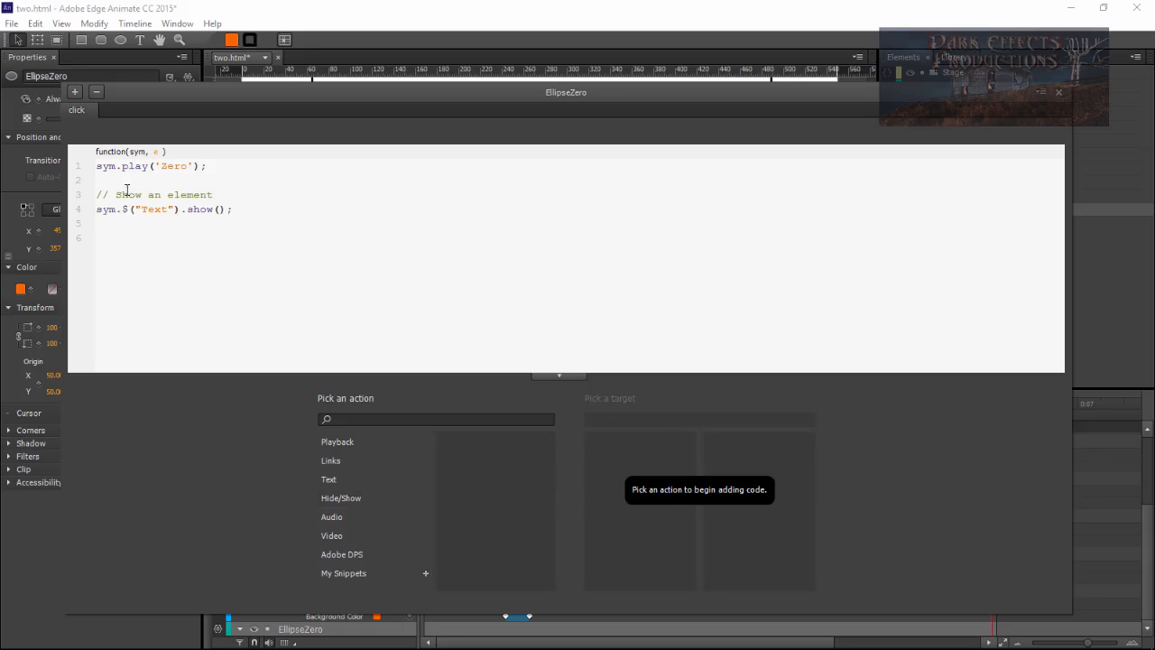
pyautogui.moveTo(244, 194); pyautogui.dragTo(76, 194)
pyautogui.press('BackSpace')
pyautogui.press('BackSpace')
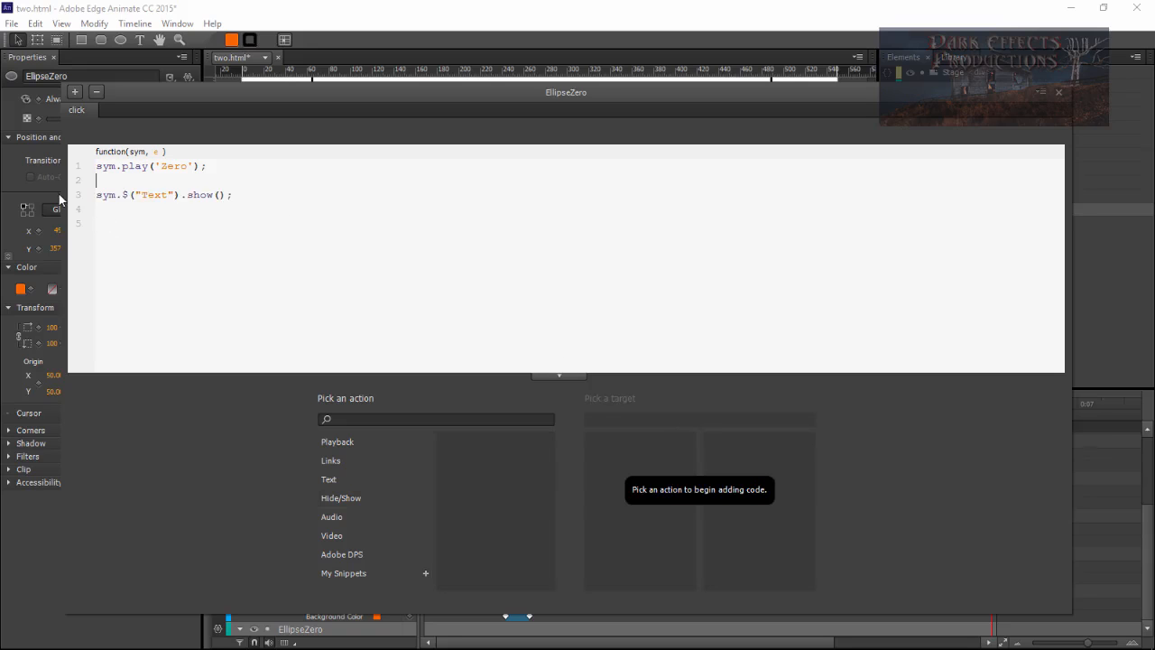
pyautogui.press('BackSpace')
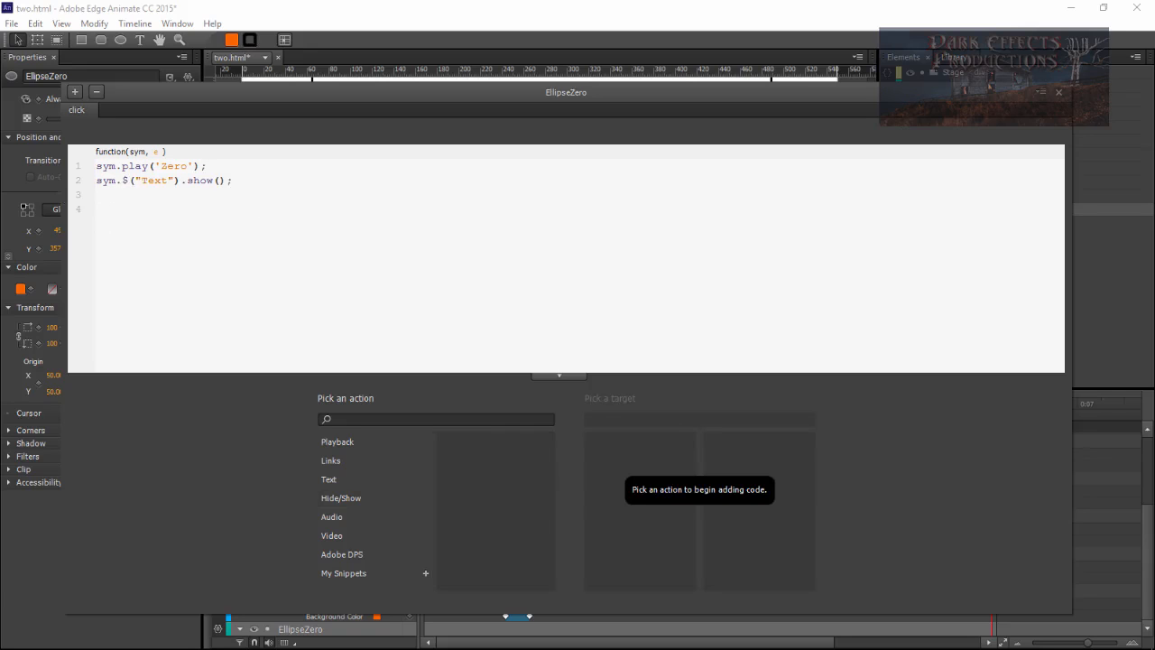
# Step: Add the line sym.$('Text').html('Place information here<br />#1 ').css({'color':'#000'}); as the third line of EllipseZero's click code
pyautogui.click(1058, 92)
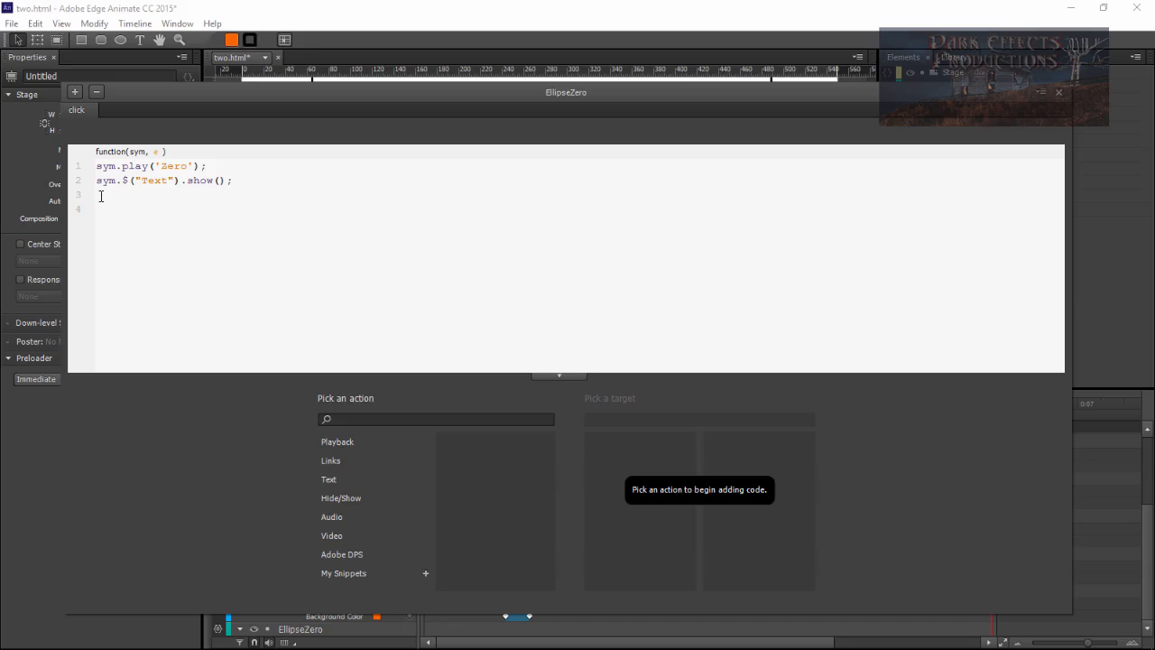
pyautogui.write("sym.$('Text2').html('Place information here<br />$1 ').css({'color':'#000'});")
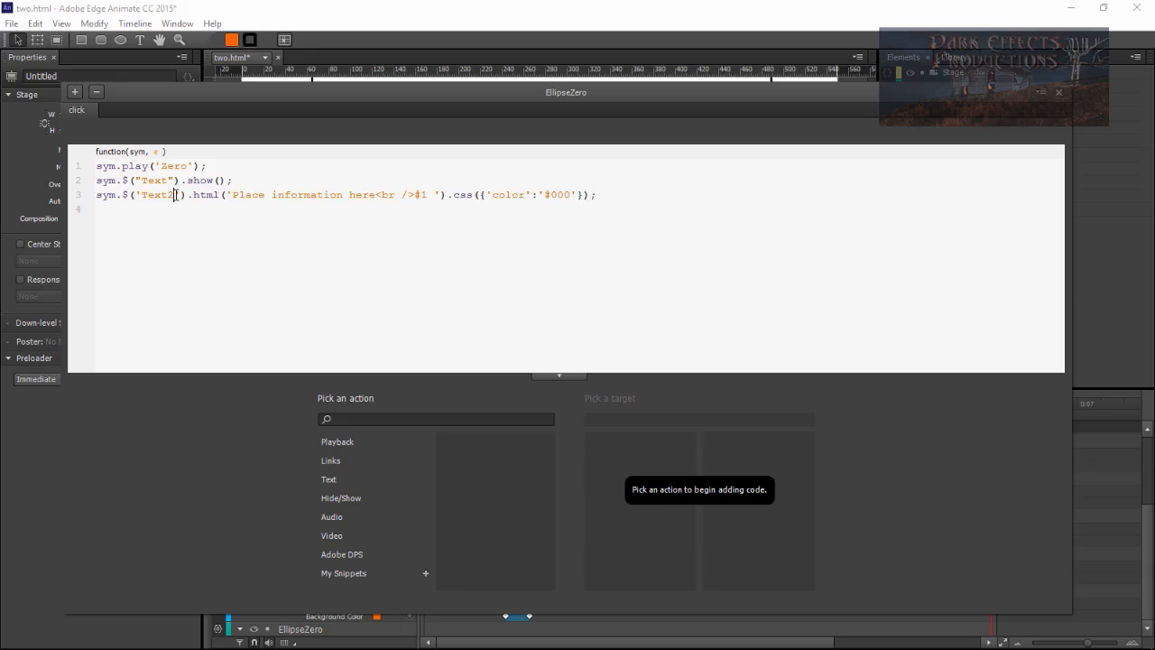
pyautogui.press('BackSpace')
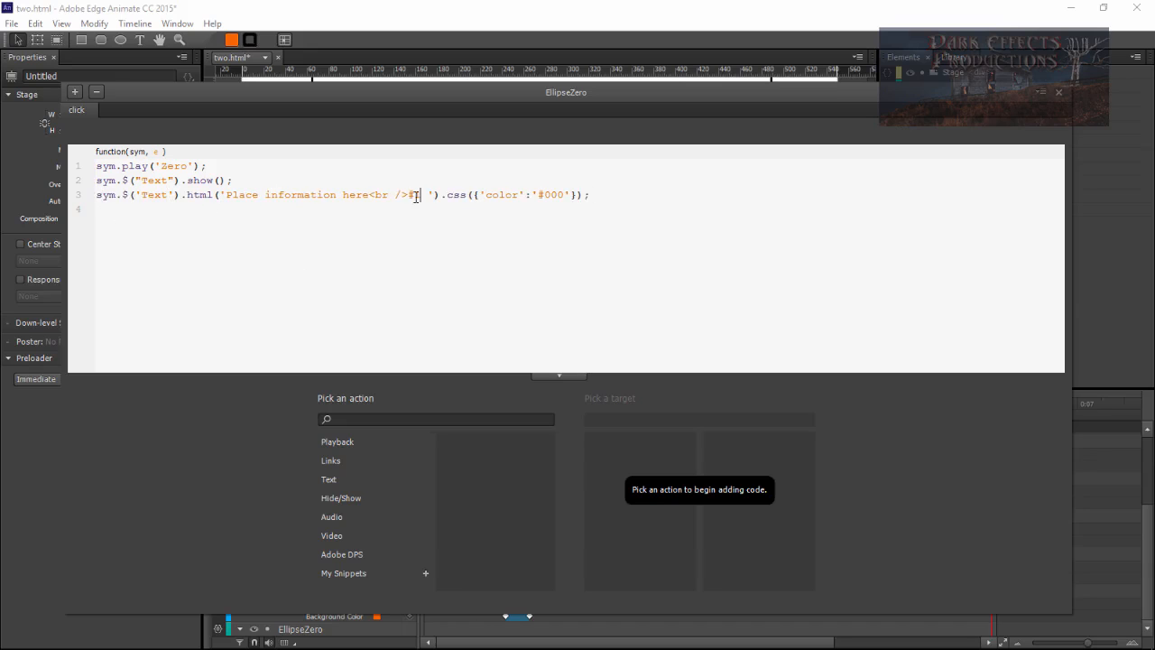
# Step: Replace the placeholder message in the html line with "Click on the buttons below<br />To show its information"
pyautogui.moveTo(416, 196); pyautogui.dragTo(225, 197)
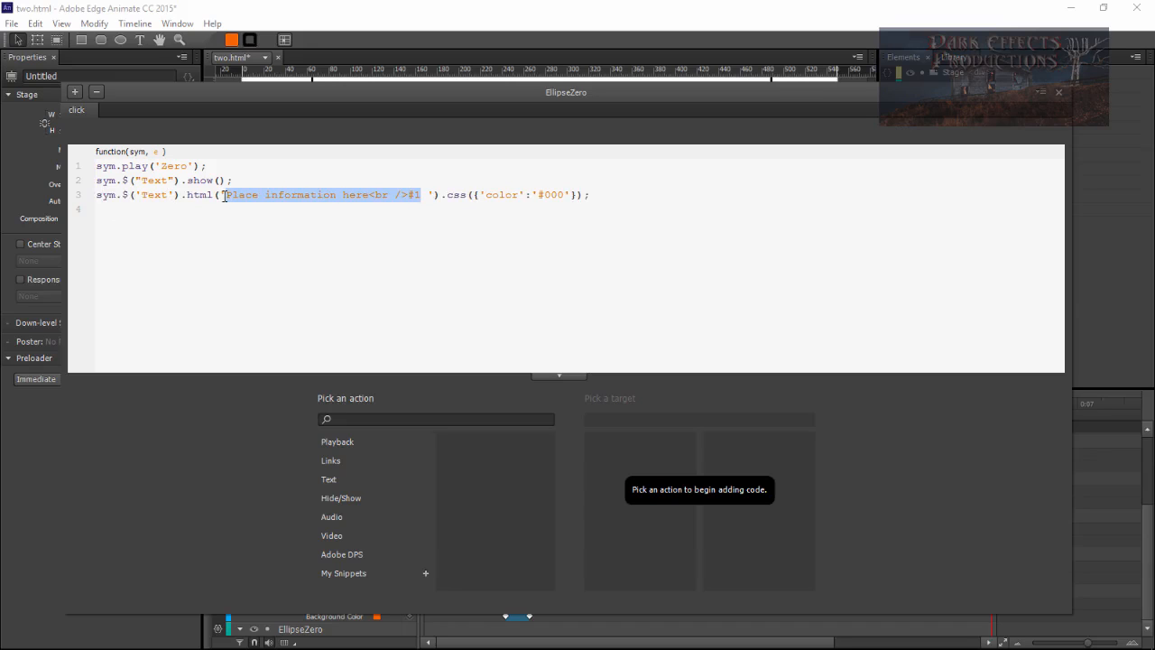
pyautogui.write('Click on the')
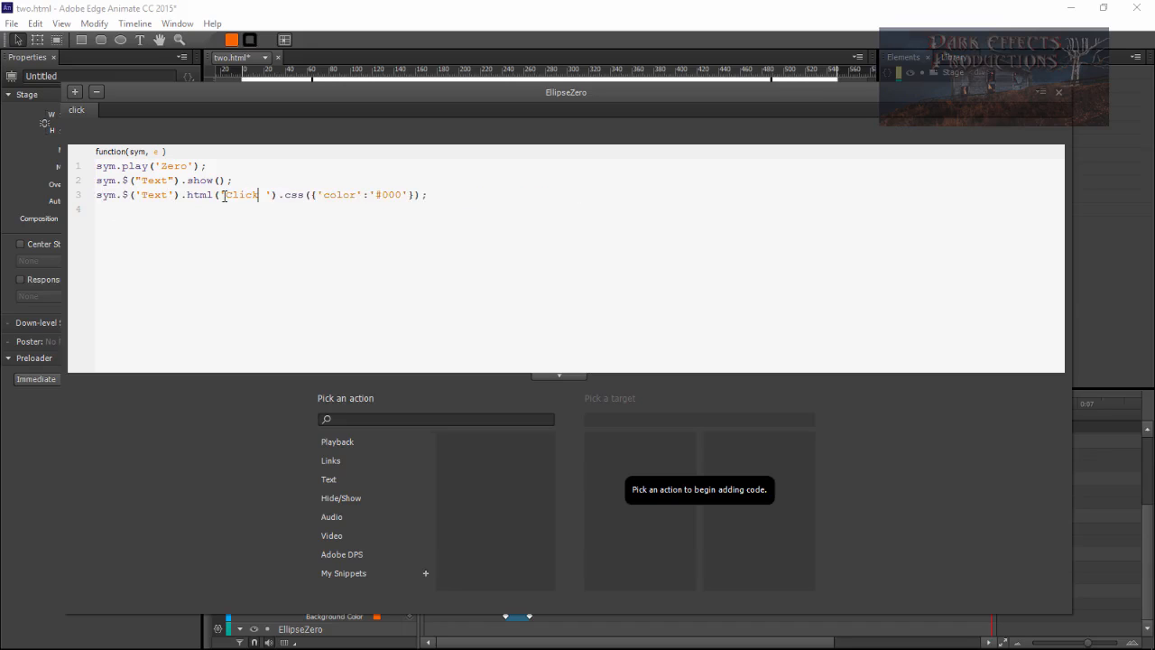
pyautogui.write(' buttons be')
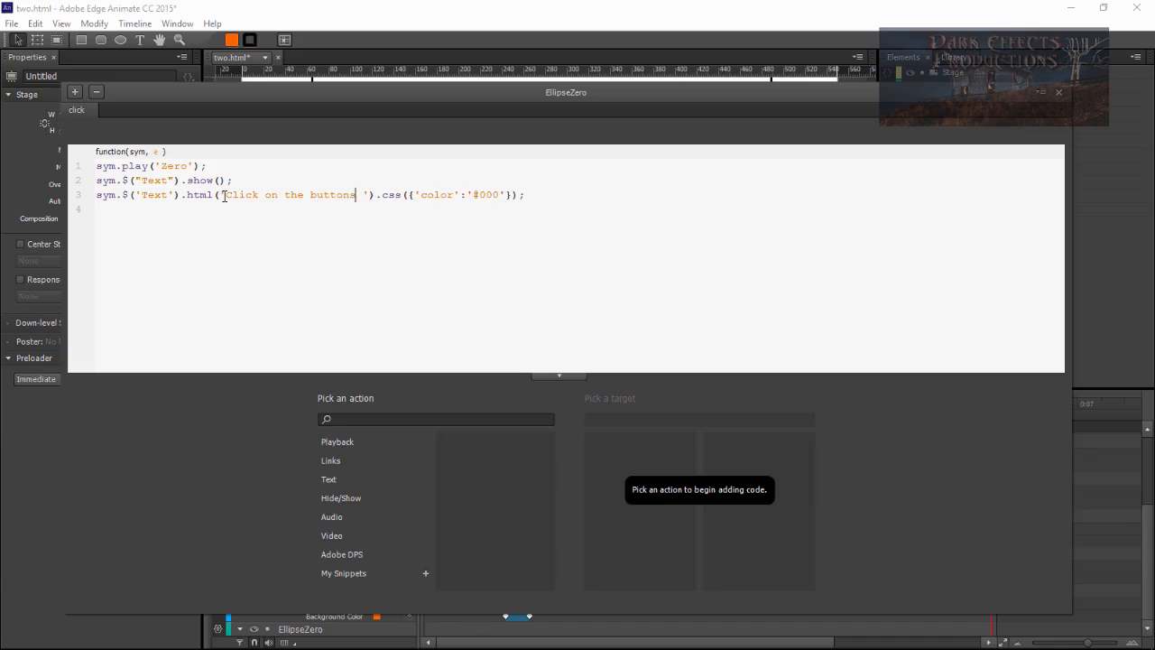
pyautogui.write('low ')
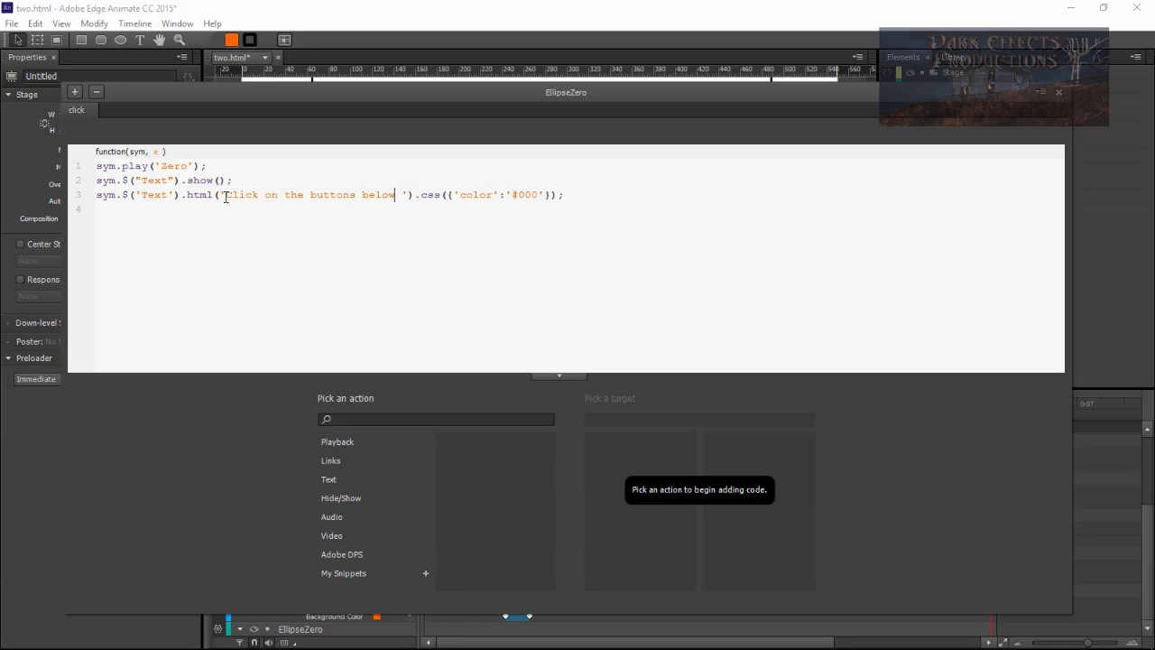
pyautogui.write('<br />')
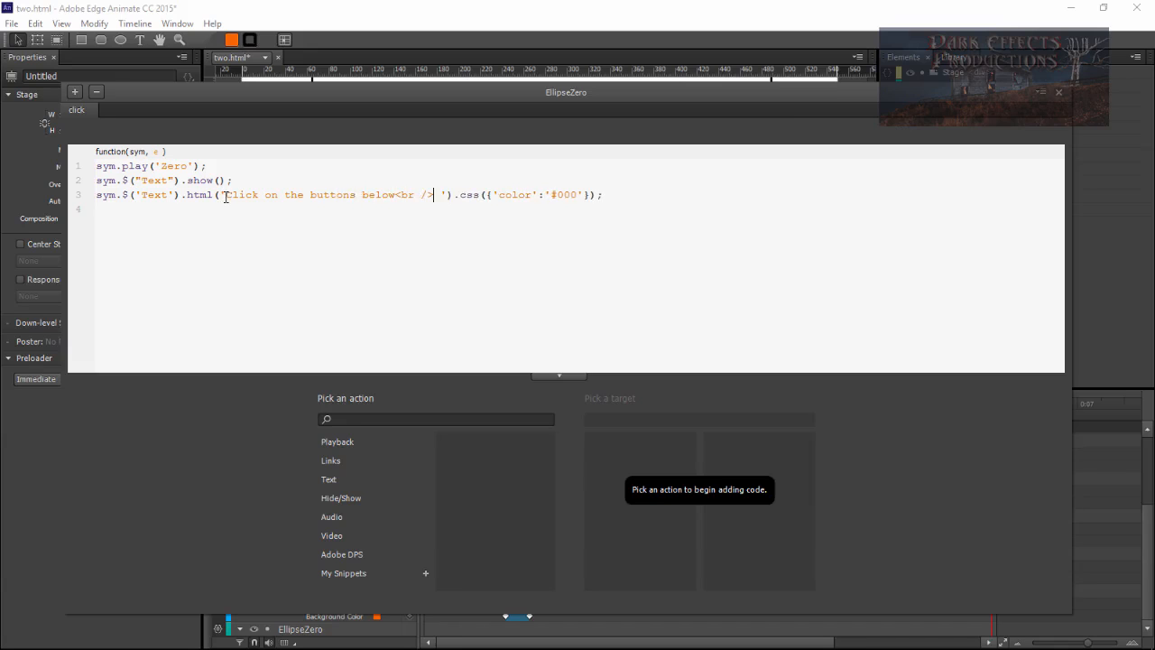
pyautogui.write('So s')
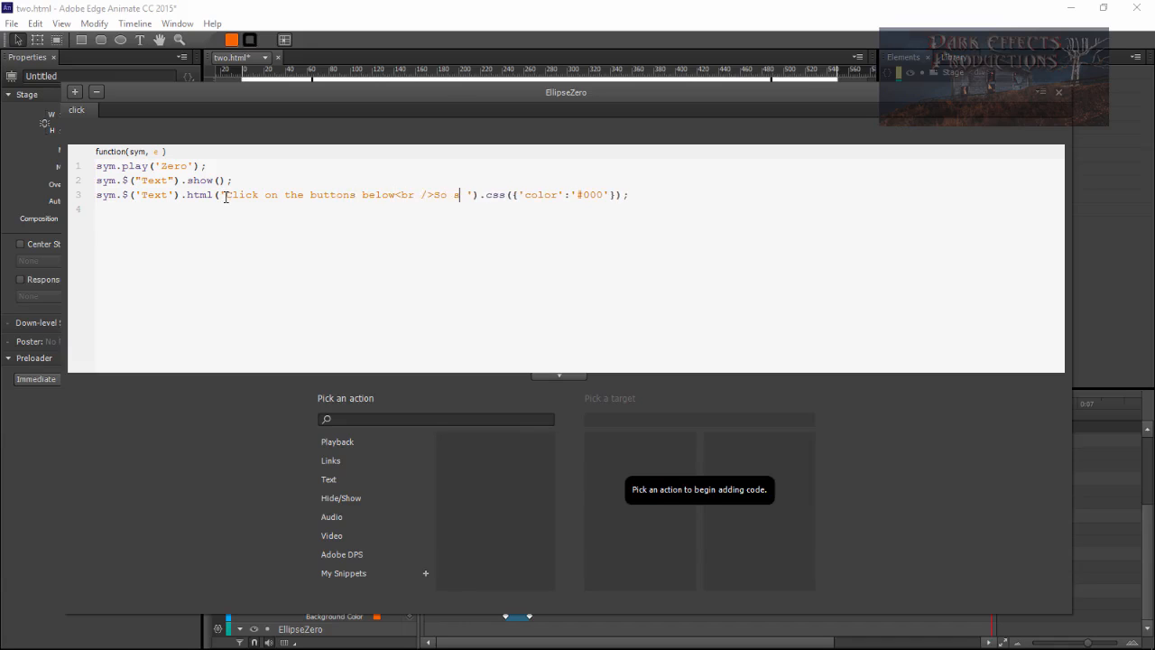
pyautogui.press('BackSpace')
pyautogui.press('BackSpace')
pyautogui.press('BackSpace')
pyautogui.press('BackSpace')
pyautogui.write('To show ')
pyautogui.write('its inf')
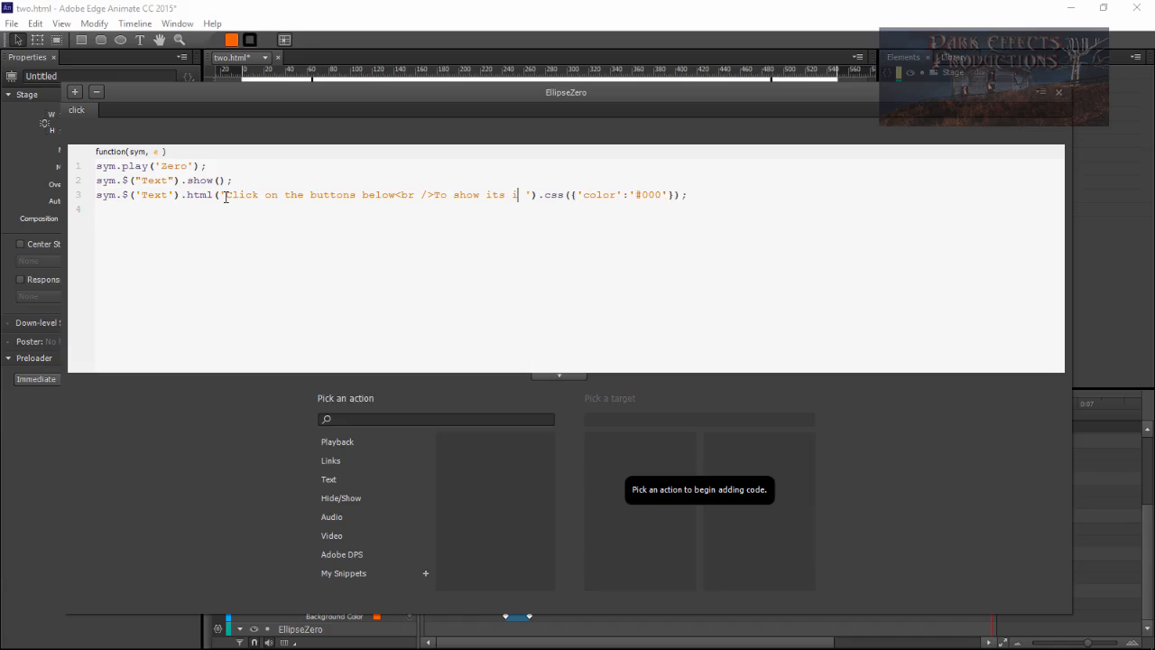
pyautogui.write('ormation')
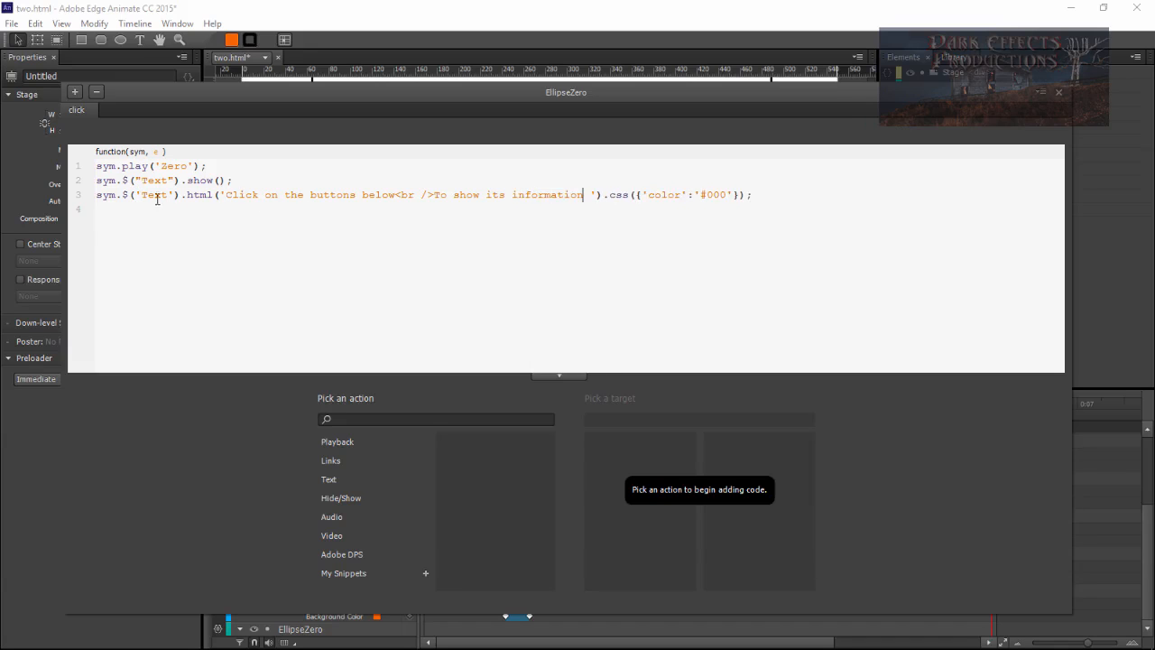
# Step: Copy all three lines of EllipseZero's click code into a new click action on EllipseOne, replacing the placeholder comment
pyautogui.moveTo(782, 194); pyautogui.dragTo(55, 165)
pyautogui.hotkey('ctrl', 'c')
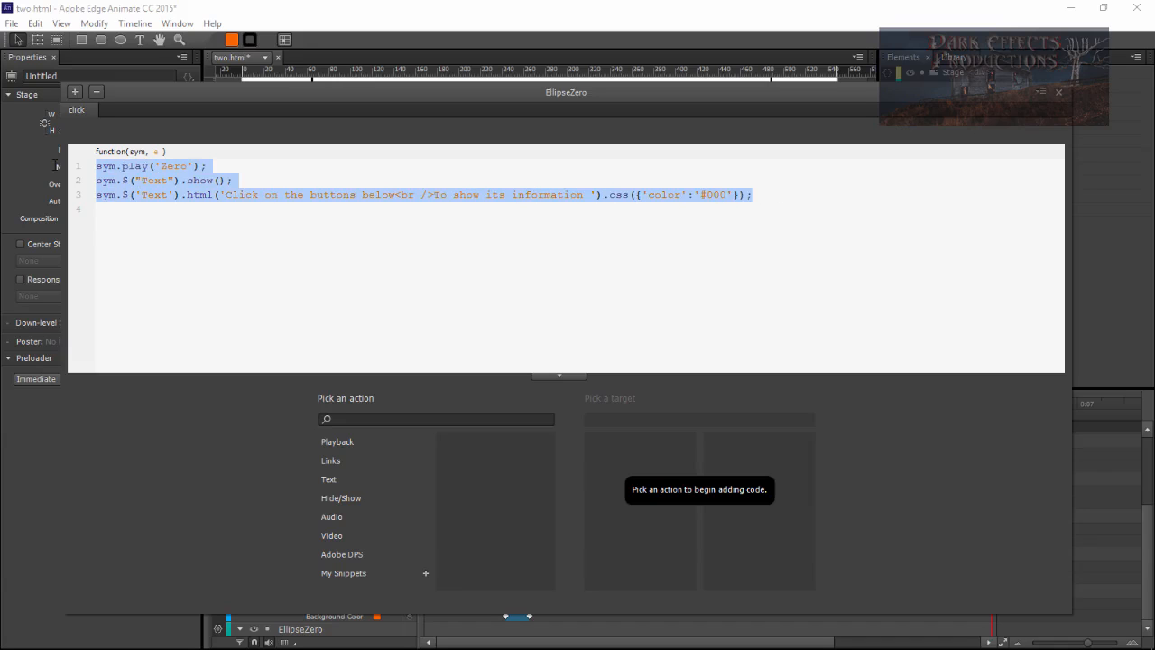
pyautogui.click(1061, 94)
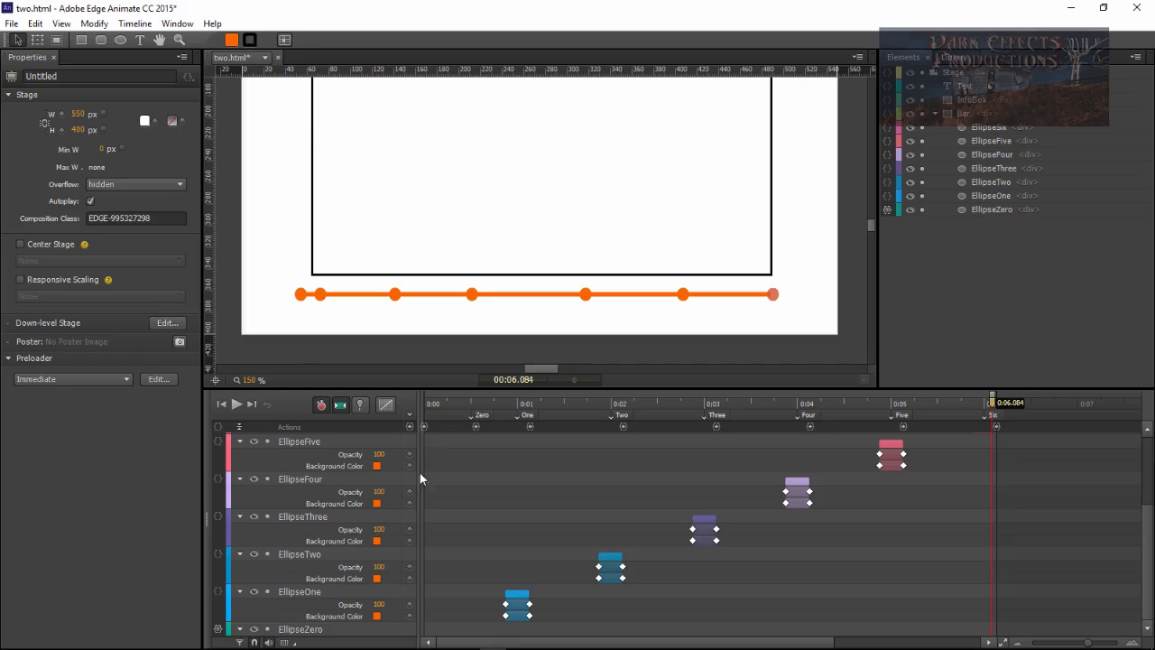
pyautogui.click(217, 591)
pyautogui.click(84, 133)
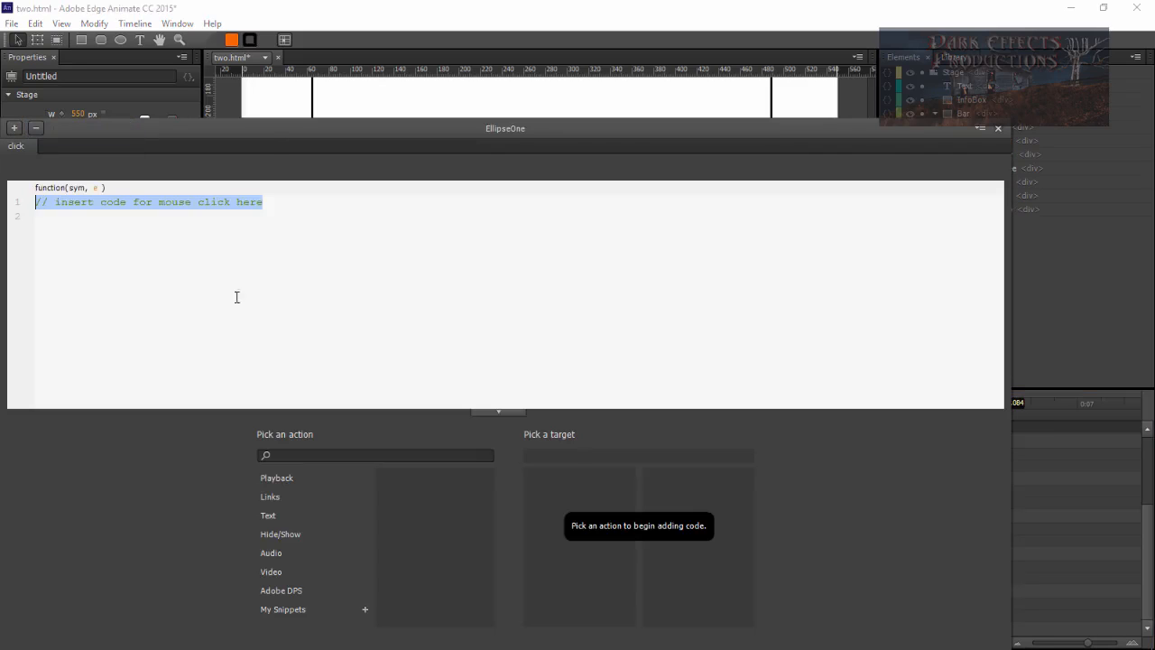
pyautogui.hotkey('ctrl', 'v')
# Step: In EllipseOne's code, set the play label to 'One' and the message to "Information for this object<br />#1"
pyautogui.moveTo(126, 202); pyautogui.dragTo(101, 202)
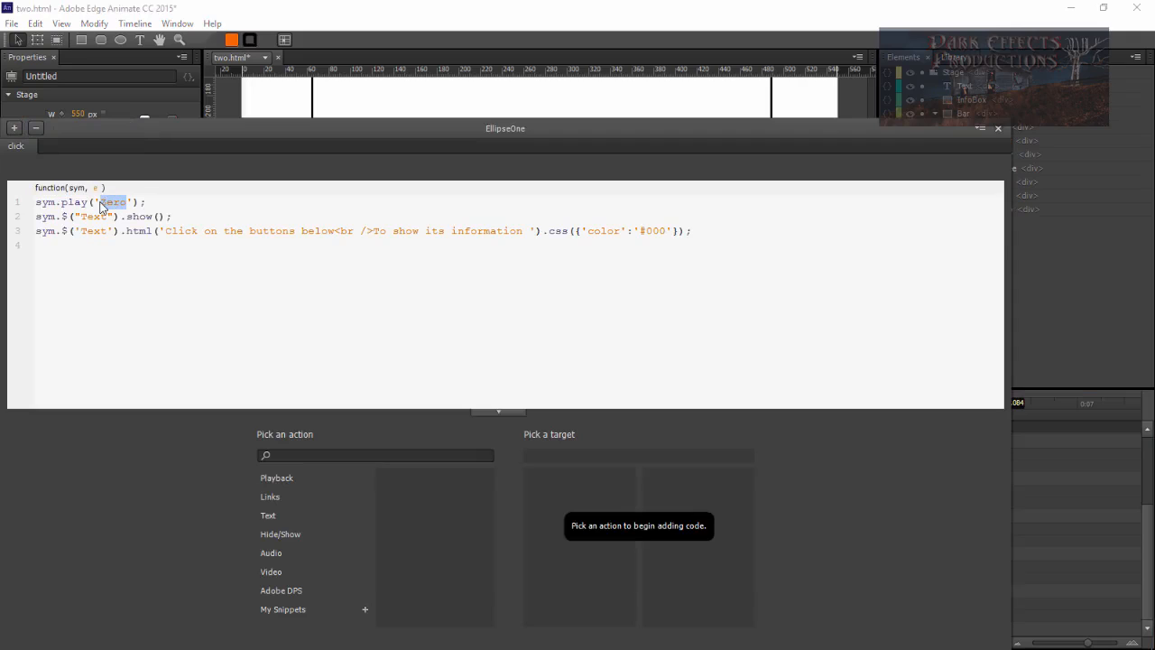
pyautogui.write('One')
pyautogui.moveTo(460, 231); pyautogui.dragTo(199, 228)
pyautogui.write('#1')
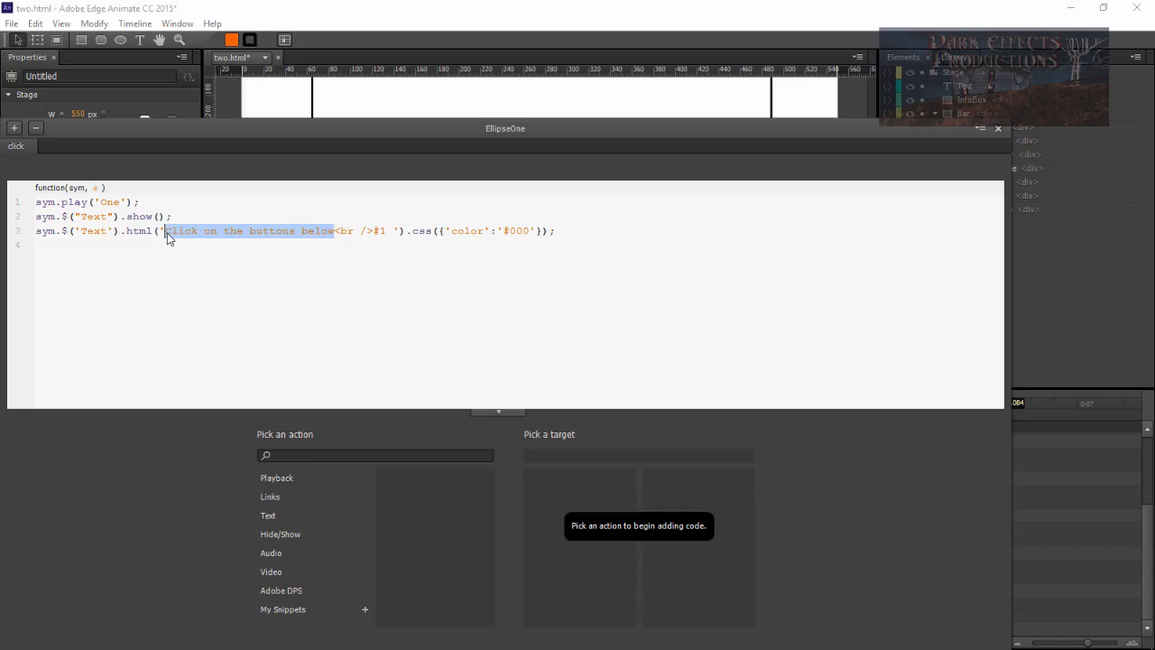
pyautogui.write('Information f')
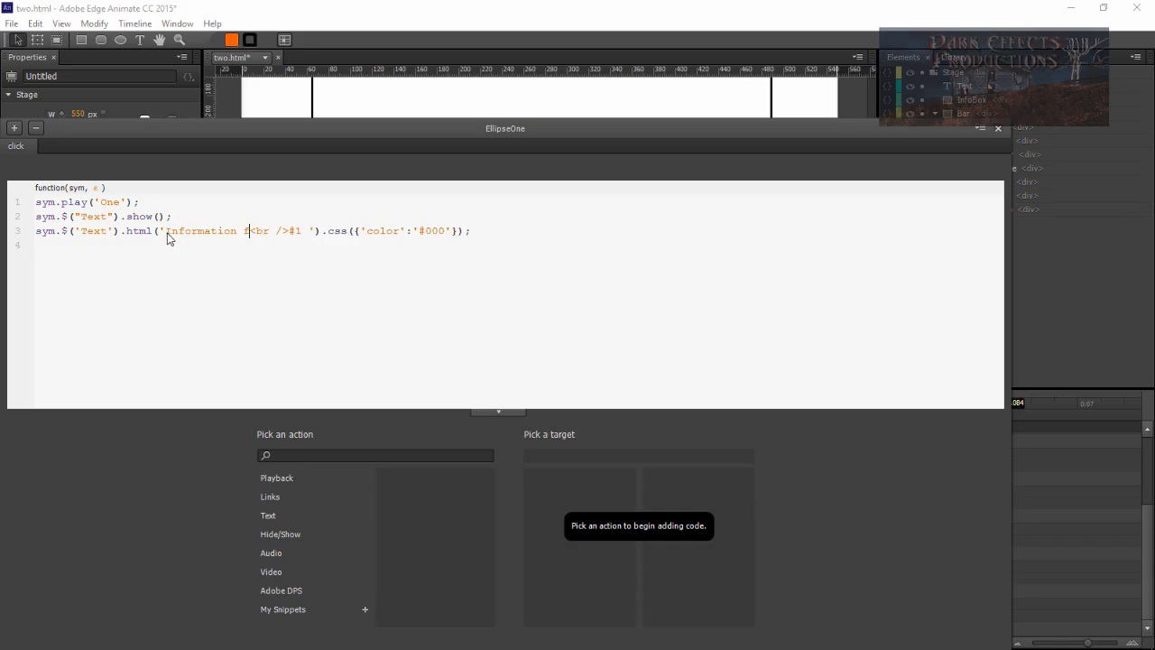
pyautogui.write('or this object')
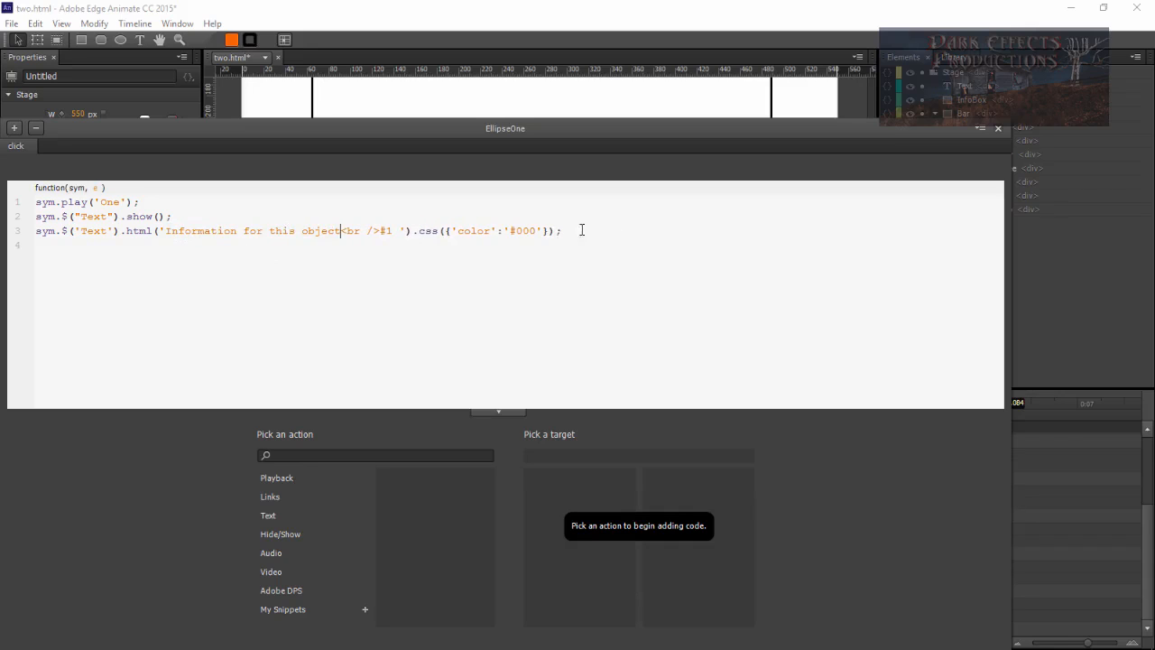
# Step: Copy EllipseOne's code into a new click action on EllipseTwo, with play label 'Two' and message number #2
pyautogui.moveTo(606, 230); pyautogui.dragTo(13, 202)
pyautogui.hotkey('ctrl', 'c')
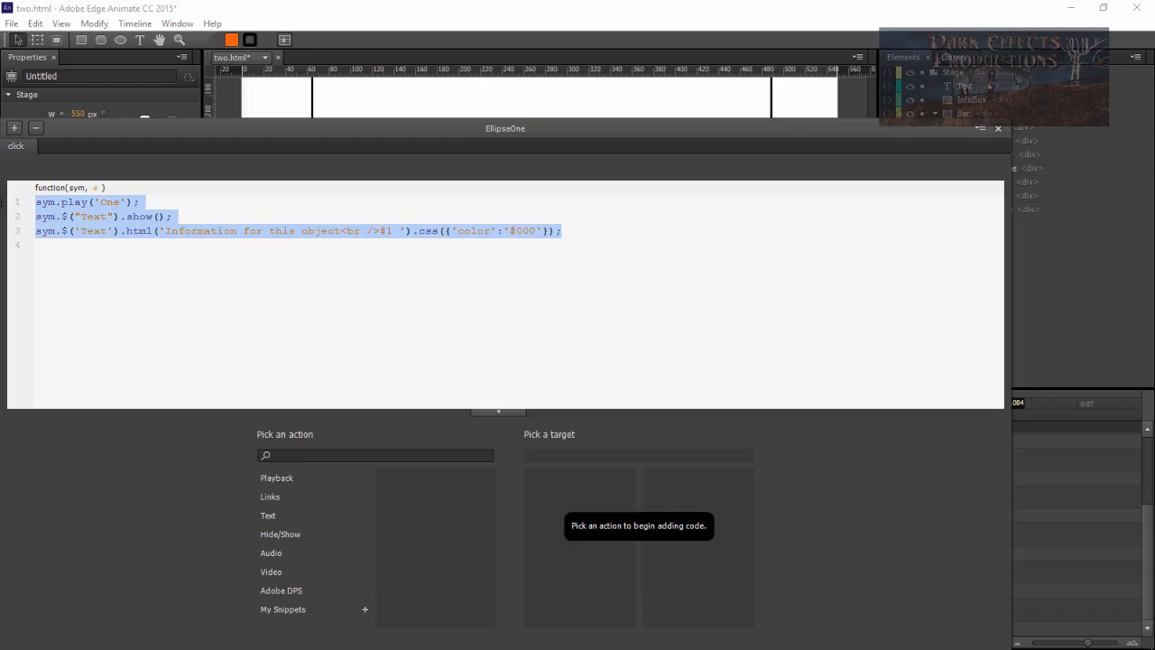
pyautogui.click(999, 128)
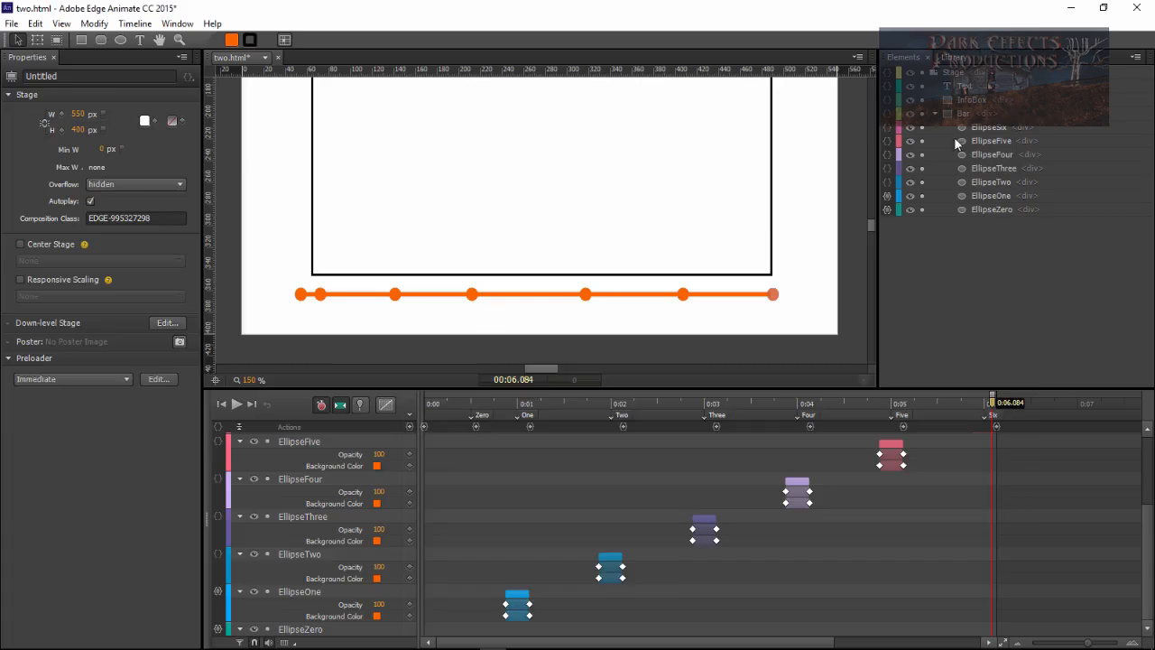
pyautogui.click(217, 553)
pyautogui.click(57, 127)
pyautogui.hotkey('ctrl', 'v')
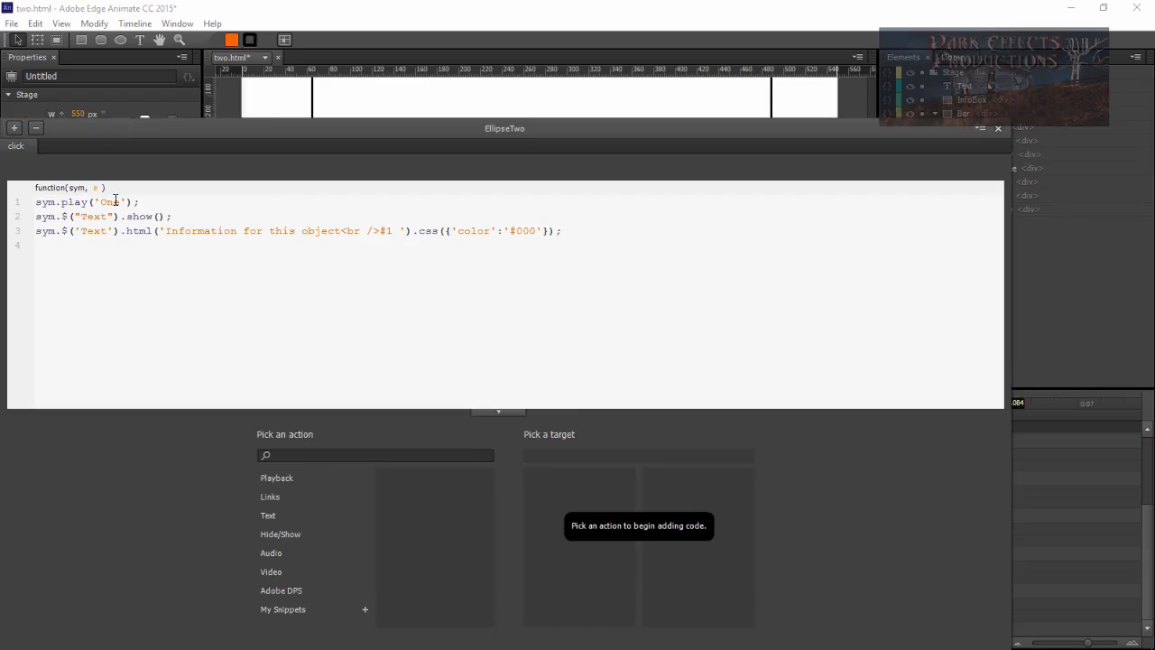
pyautogui.doubleClick(105, 202)
pyautogui.click(1000, 128)
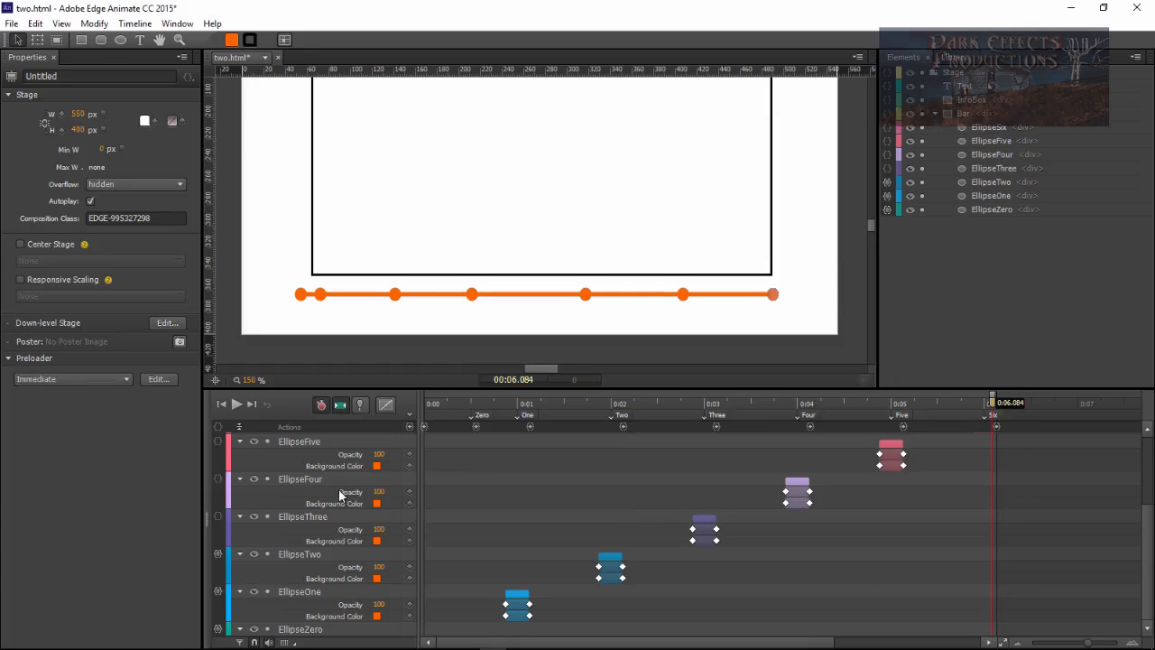
# Step: Add the copied code as a click action on EllipseThree, with play label 'Three' and the message number changed to match
pyautogui.click(217, 516)
pyautogui.click(57, 127)
pyautogui.hotkey('ctrl', 'v')
pyautogui.doubleClick(109, 202)
pyautogui.write('Three')
pyautogui.click(999, 128)
# Step: Add the copied code as a click action on EllipseFour, with play label 'Four' and message number #4
pyautogui.click(218, 478)
pyautogui.hotkey('ctrl', 'v')
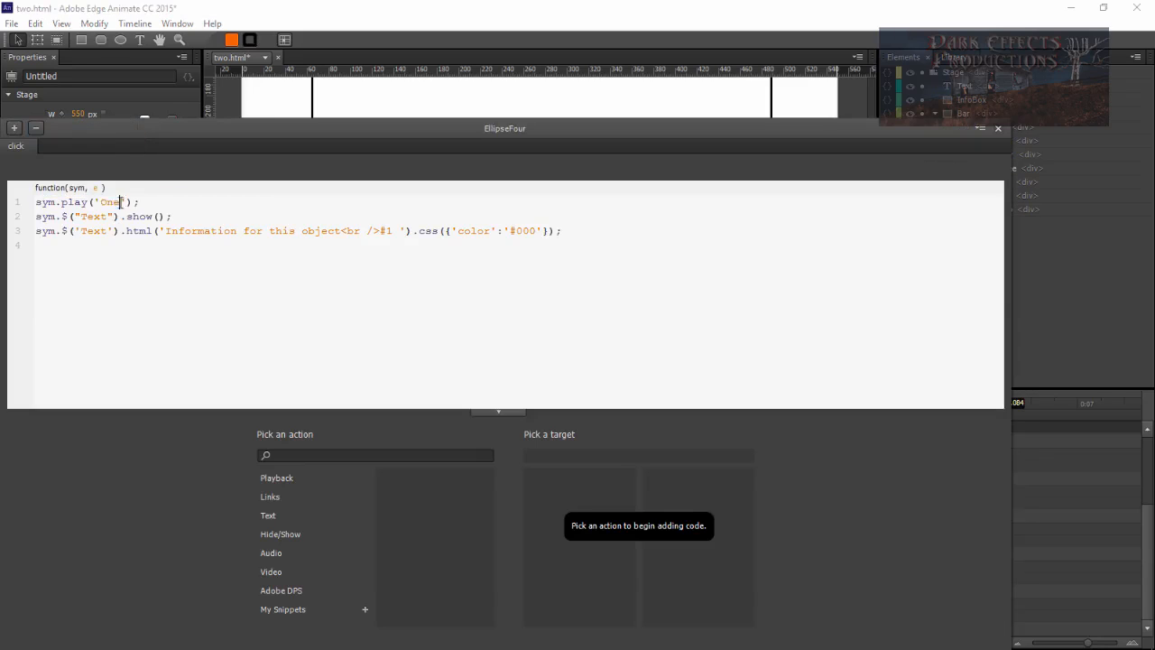
pyautogui.doubleClick(118, 202)
pyautogui.write('Four')
pyautogui.click(998, 129)
# Step: Add the copied code as a click action on EllipseFive, with play label 'Five' and message number #5
pyautogui.click(218, 441)
pyautogui.hotkey('ctrl', 'v')
pyautogui.write('Five')
pyautogui.click(998, 129)
# Step: Set EllipseSix's click code to play label 'Six' with message number #6, and save the composition
pyautogui.write('Six')
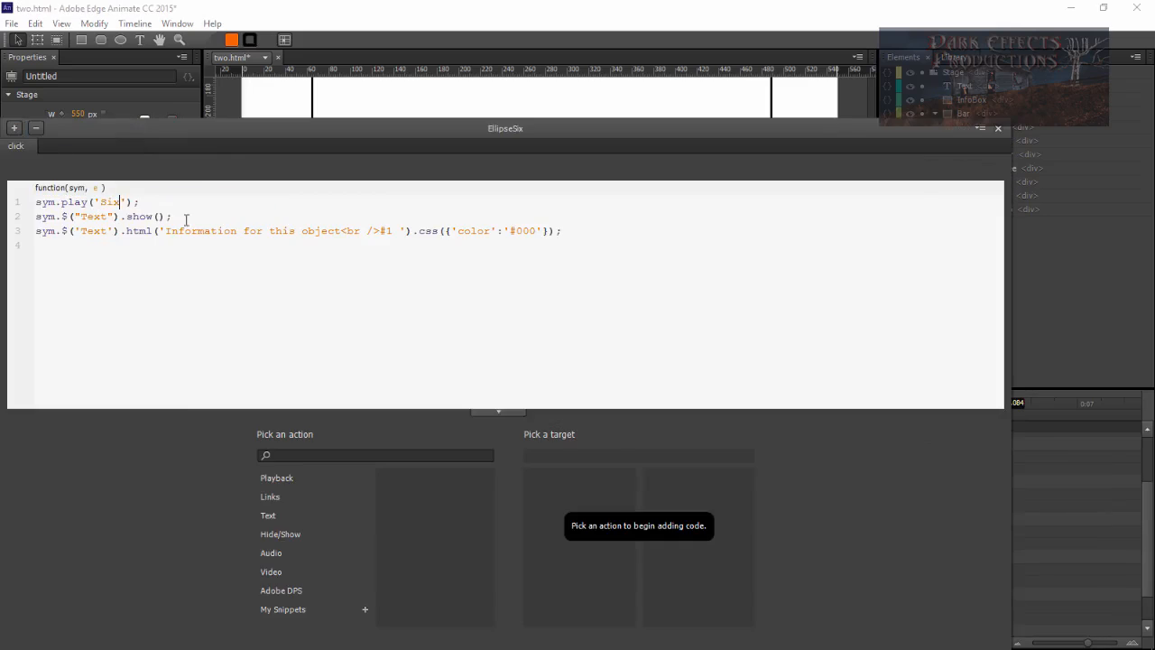
pyautogui.click(998, 128)
pyautogui.hotkey('ctrl', 's')
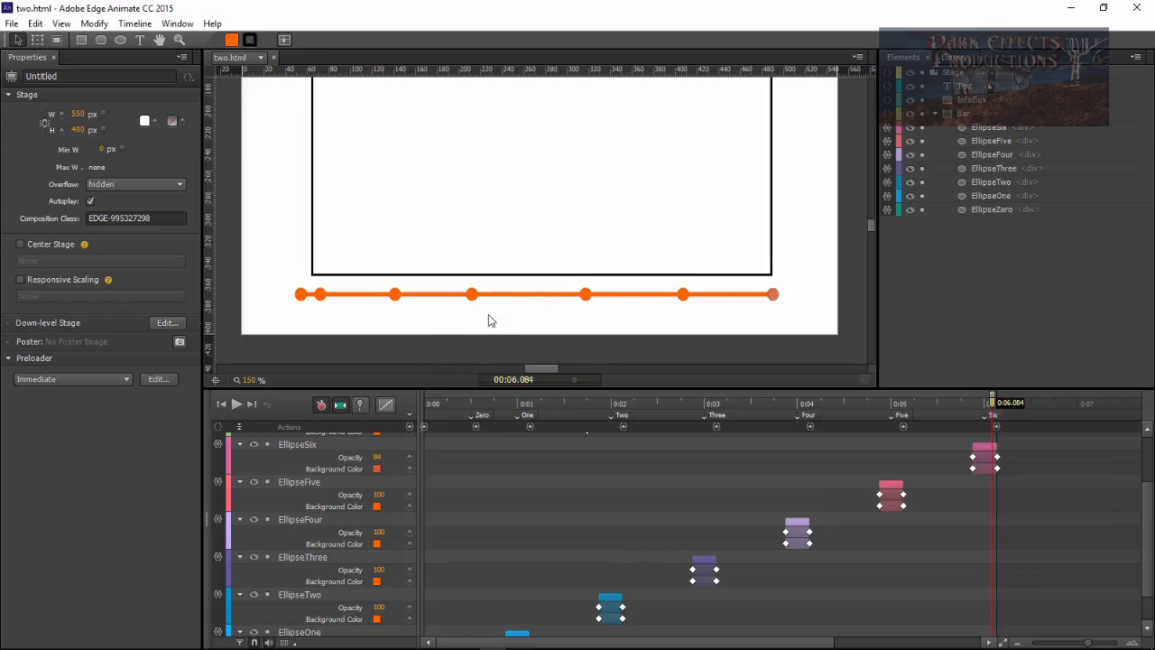
# Step: Preview the composition in the browser and test dots one through six in order
pyautogui.click(741, 320)
pyautogui.hotkey('ctrl', 'Return')
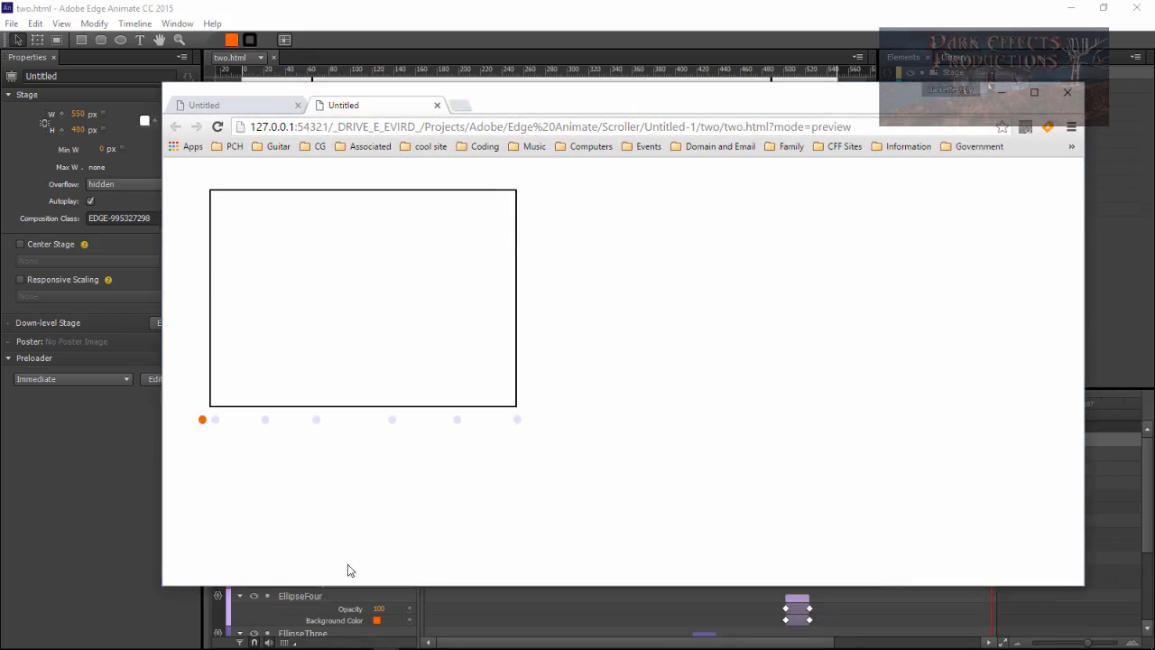
pyautogui.click(215, 423)
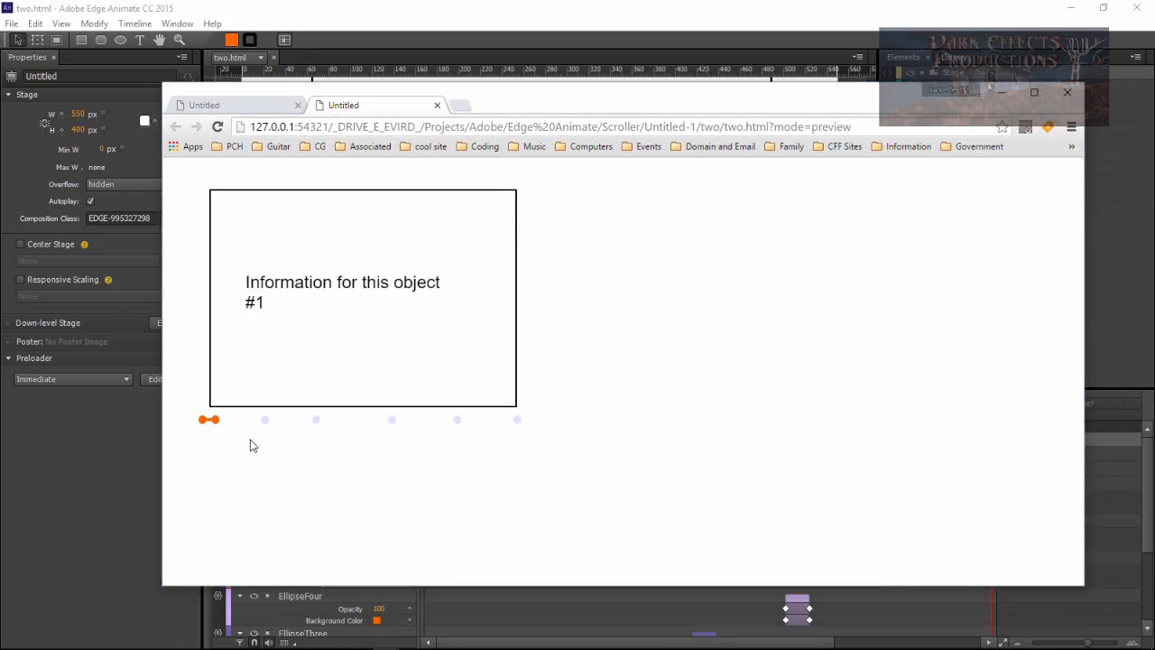
pyautogui.click(266, 423)
pyautogui.click(314, 422)
pyautogui.click(393, 422)
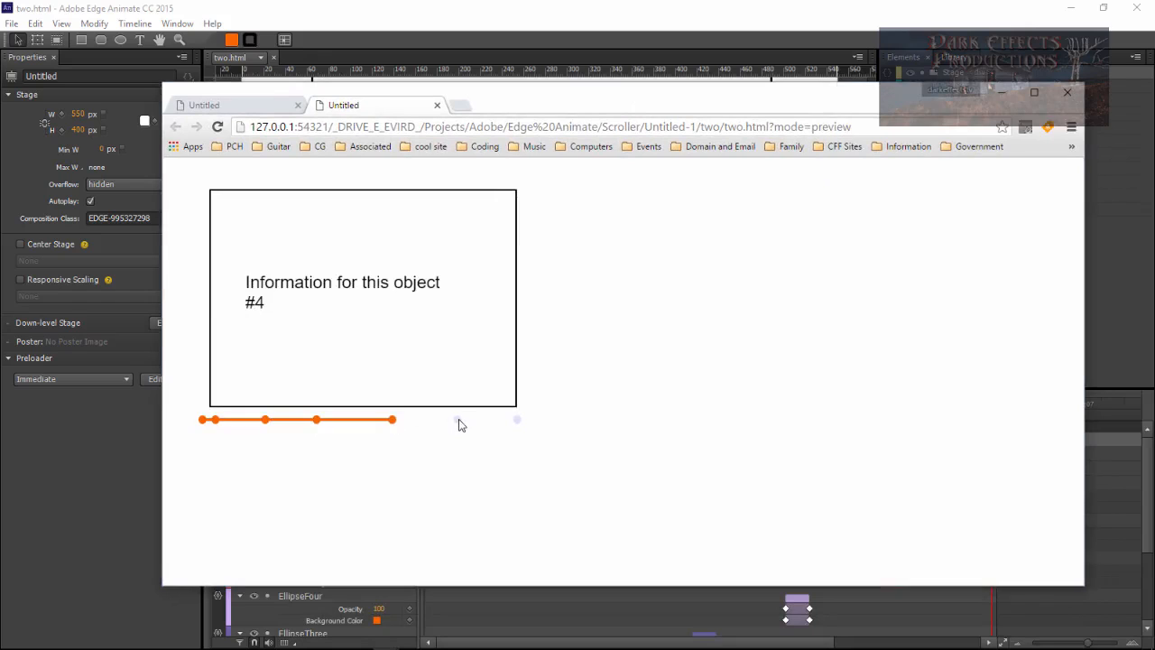
pyautogui.click(458, 421)
pyautogui.click(518, 423)
# Step: Test jumping back and forth between dots four, five, three, four and two, ending on dot zero
pyautogui.click(394, 421)
pyautogui.click(459, 421)
pyautogui.click(318, 421)
pyautogui.click(391, 423)
pyautogui.click(266, 421)
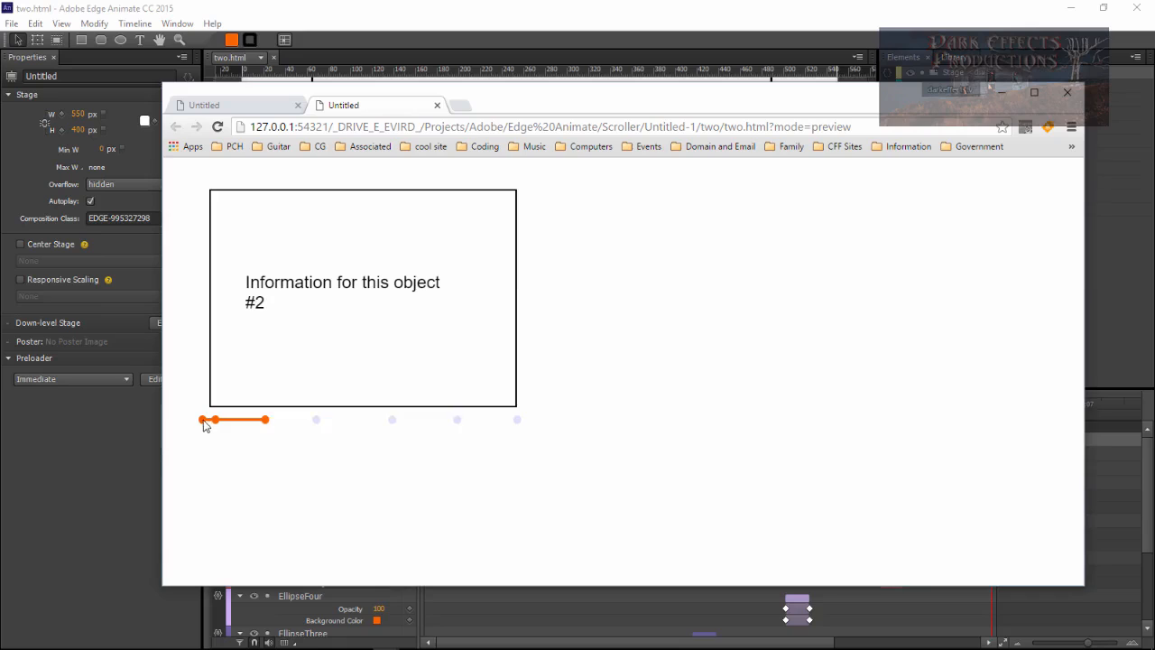
pyautogui.click(204, 421)
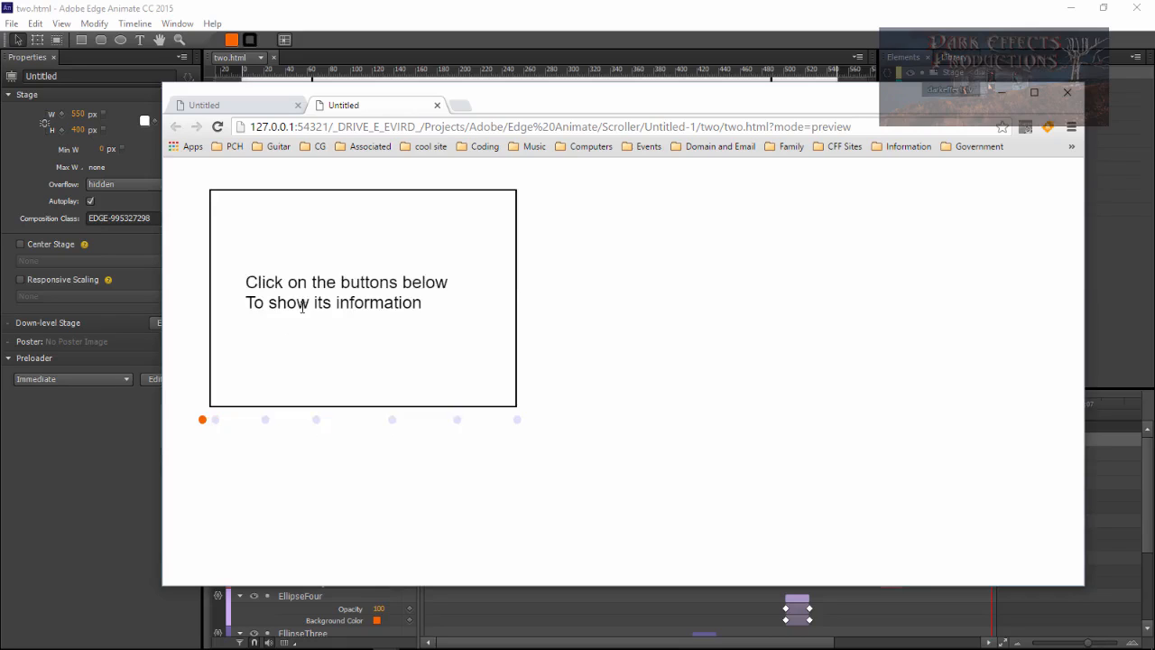
# Step: Test the dots out of order in the preview: four, six, three, one, four, six, five and two
pyautogui.click(393, 423)
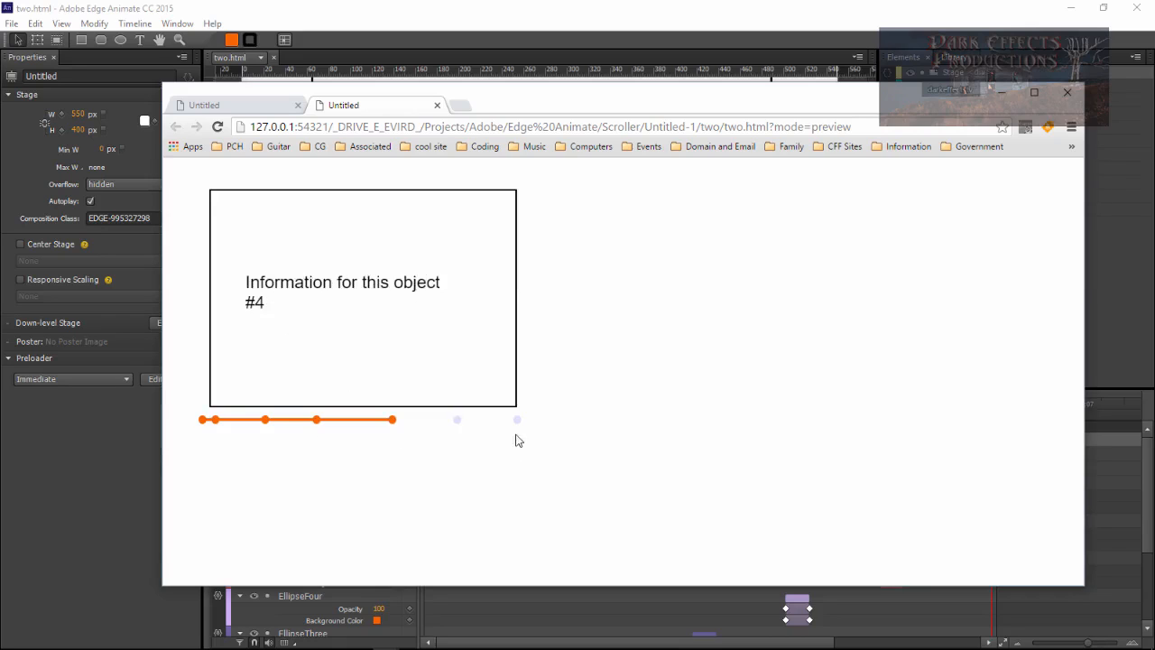
pyautogui.click(518, 421)
pyautogui.click(316, 422)
pyautogui.click(216, 421)
pyautogui.click(393, 422)
pyautogui.click(517, 421)
pyautogui.click(458, 423)
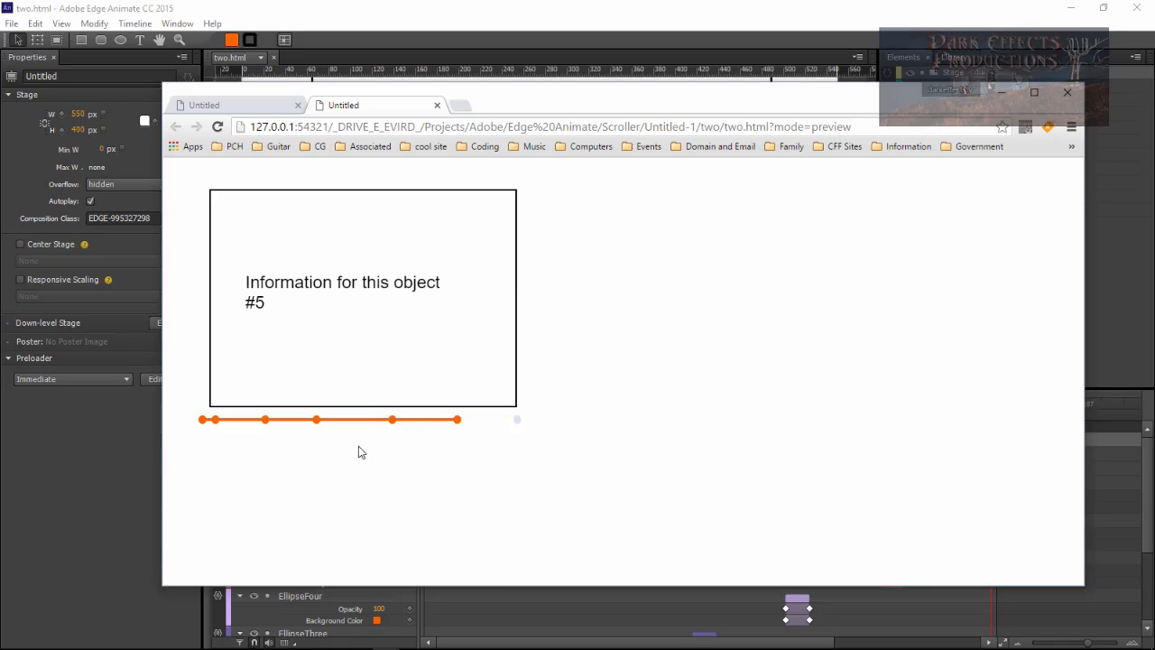
pyautogui.click(266, 422)
# Step: Reposition the browser preview window and test dots three through six in sequence
pyautogui.moveTo(515, 108); pyautogui.dragTo(564, 83)
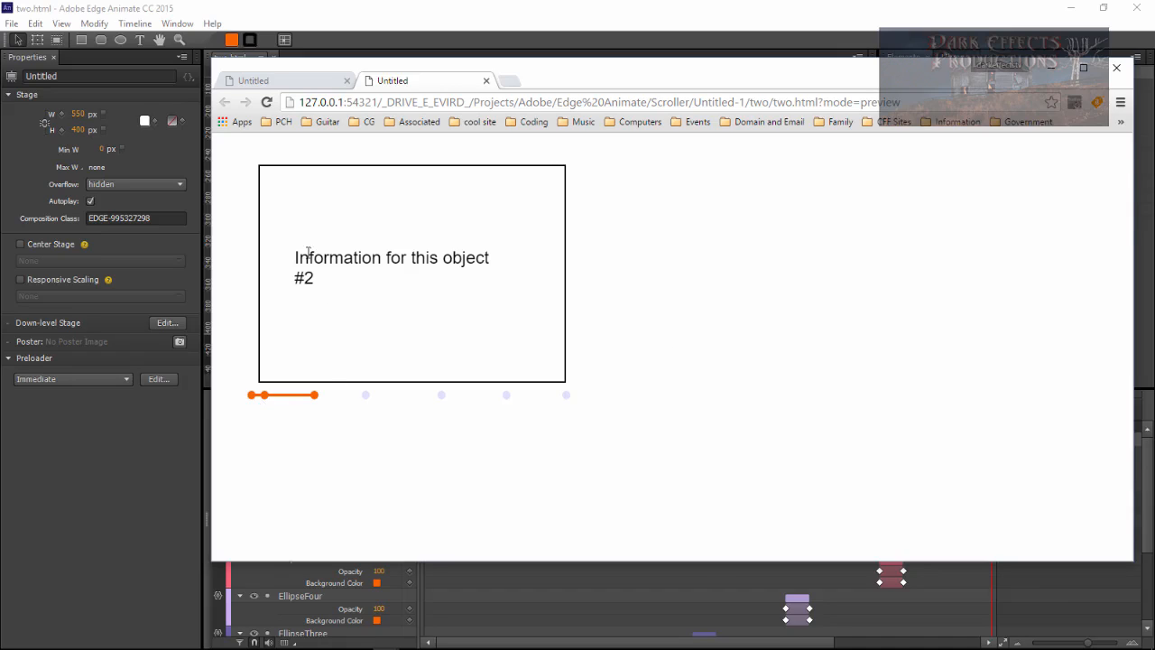
pyautogui.click(366, 396)
pyautogui.click(441, 397)
pyautogui.click(505, 398)
pyautogui.click(566, 395)
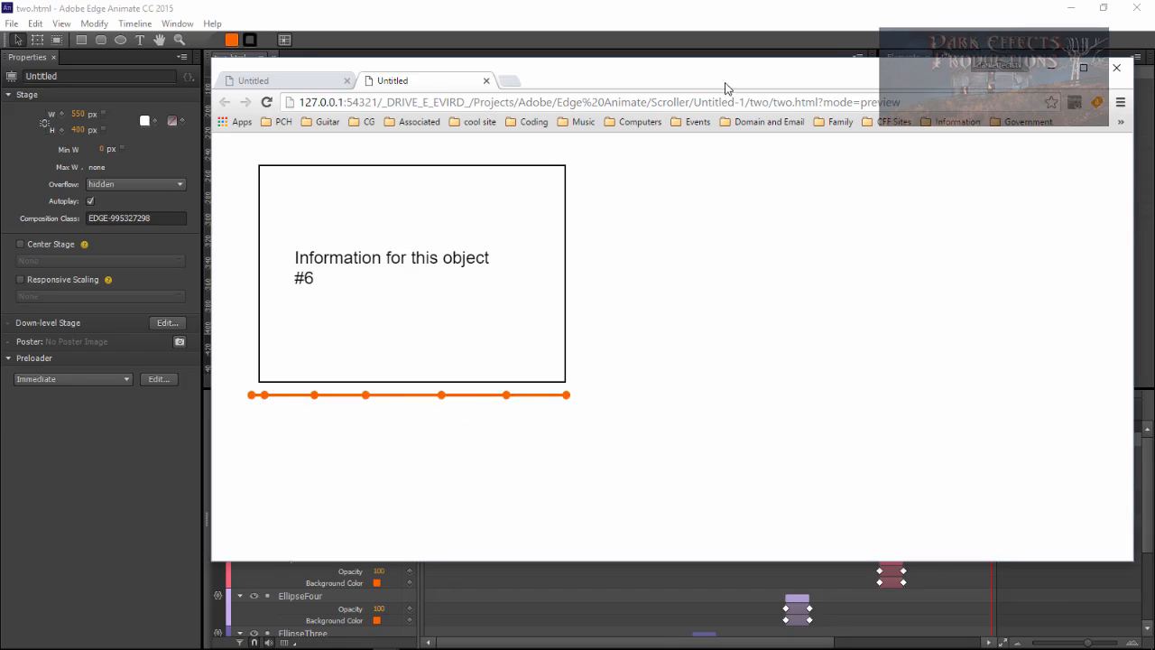
pyautogui.moveTo(730, 88); pyautogui.dragTo(664, 64)
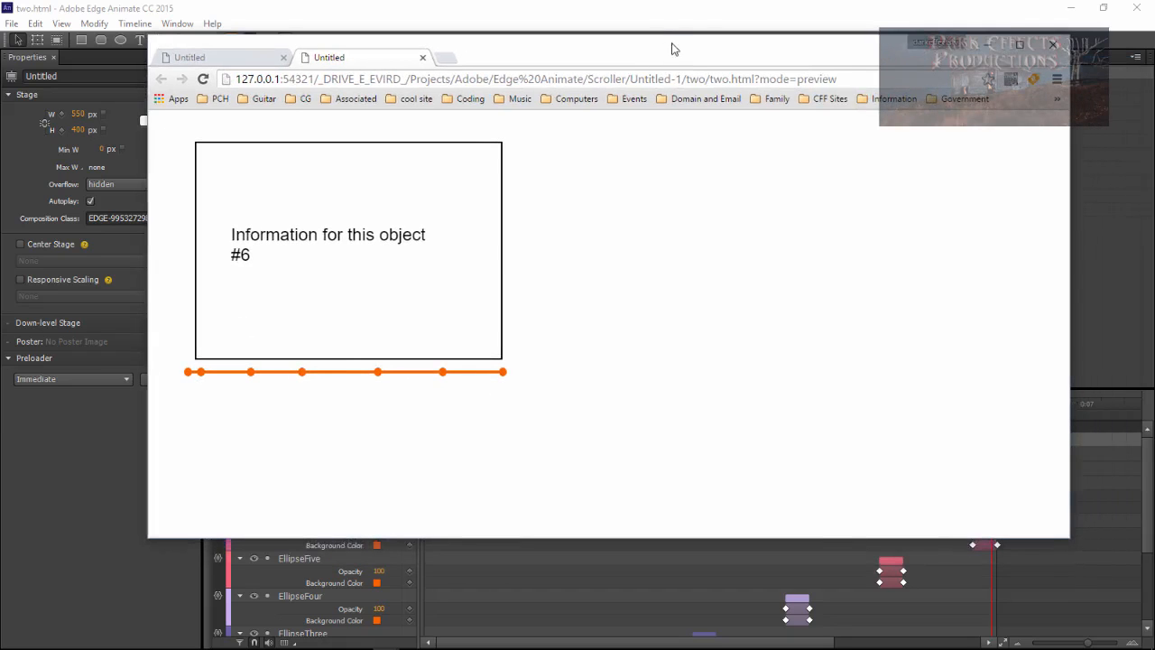